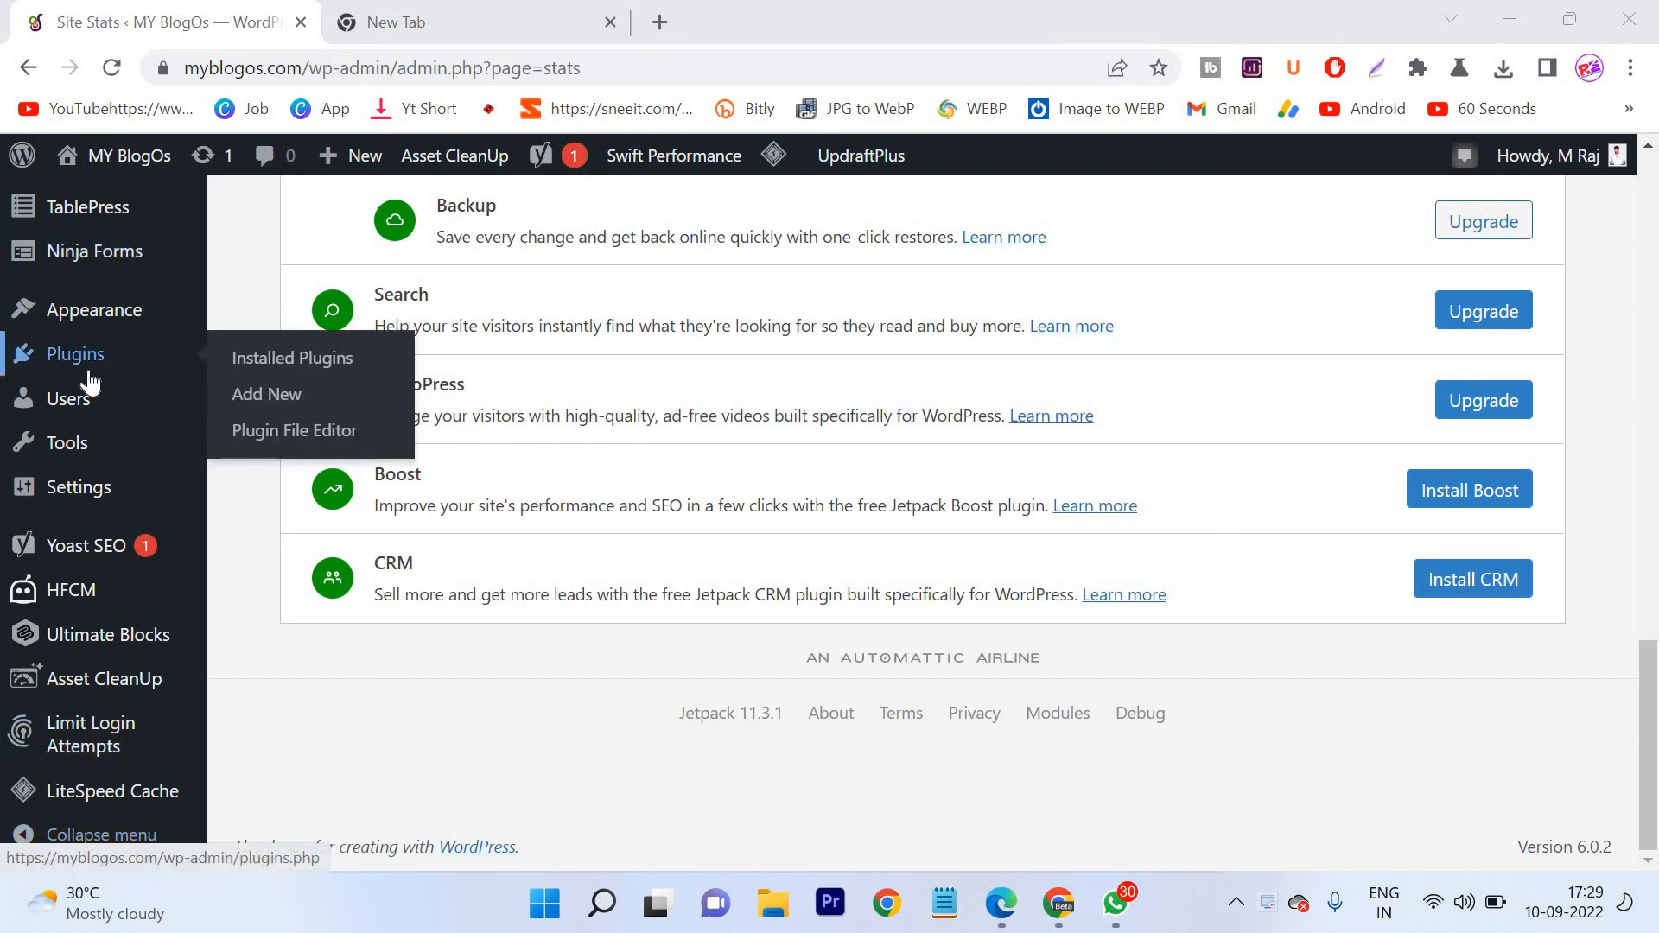
- Open the page for adding new plugins to the MY BlogOs site
scroll(94, 388, up, 5)
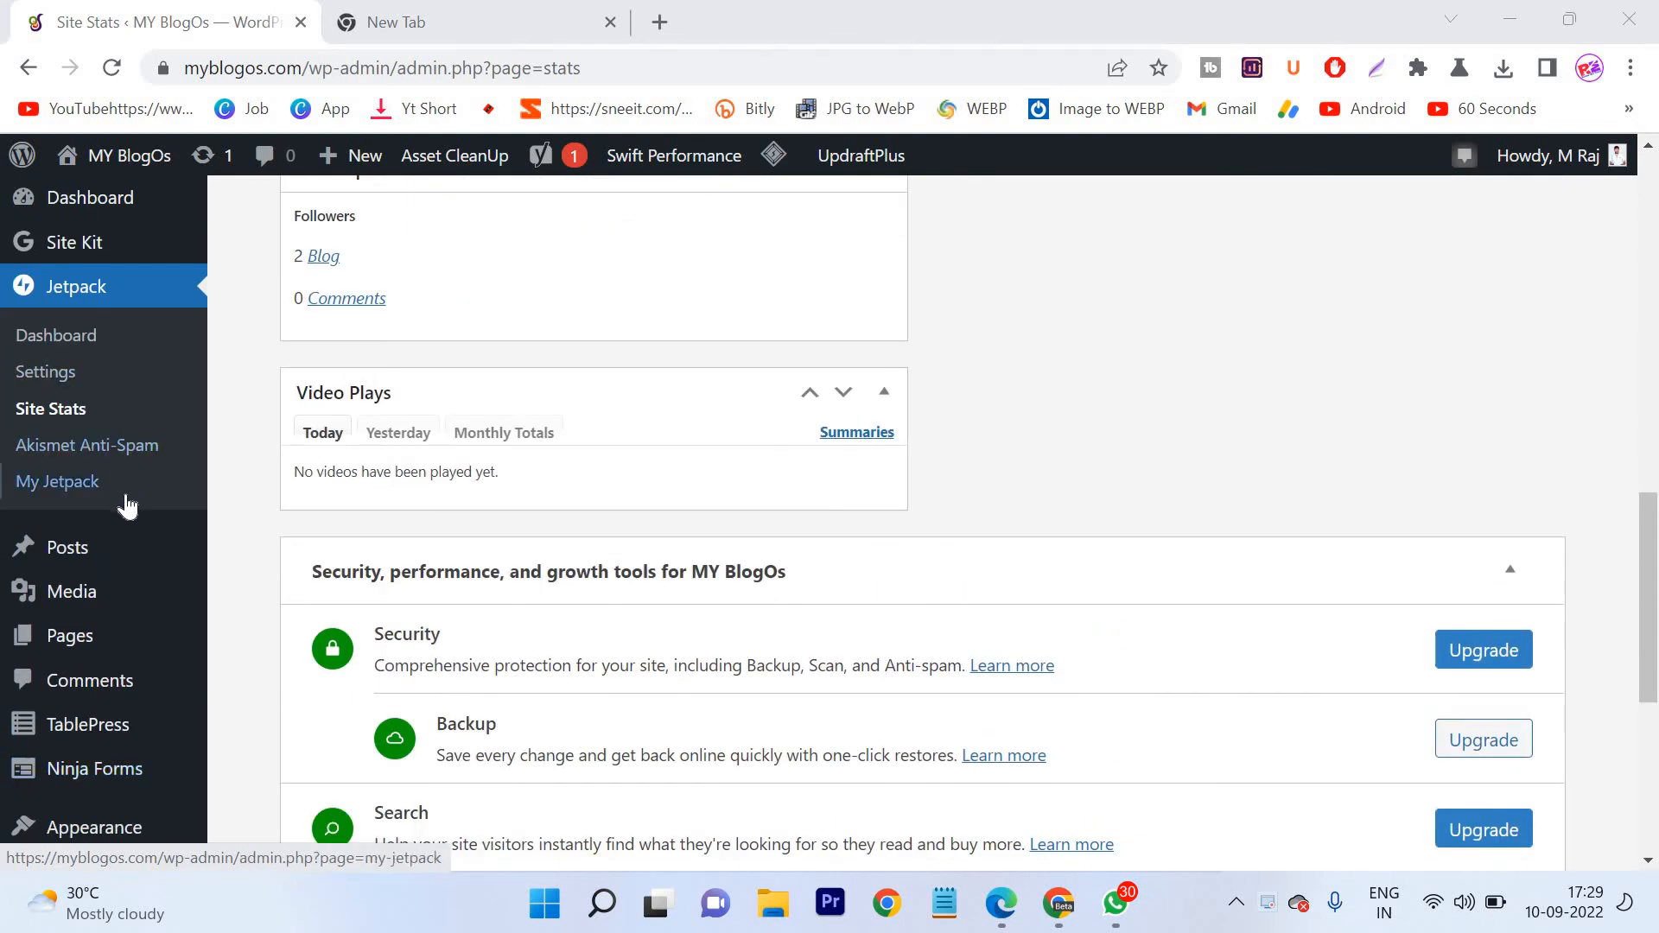
scroll(127, 506, down, 1)
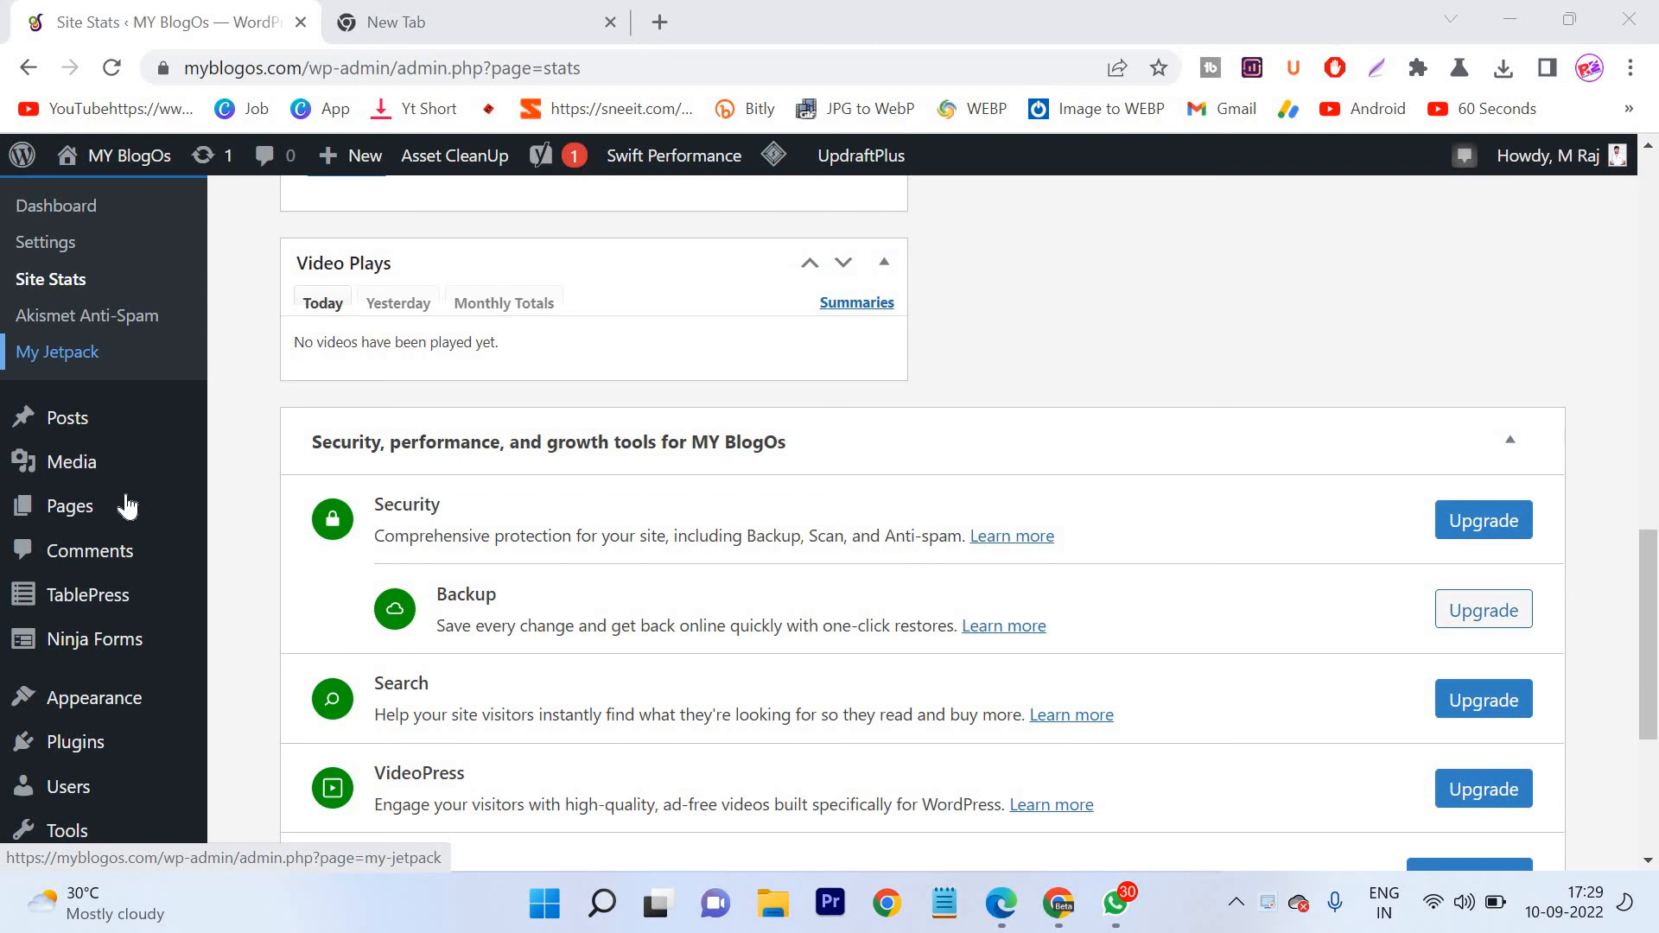
mouse_move(541, 157)
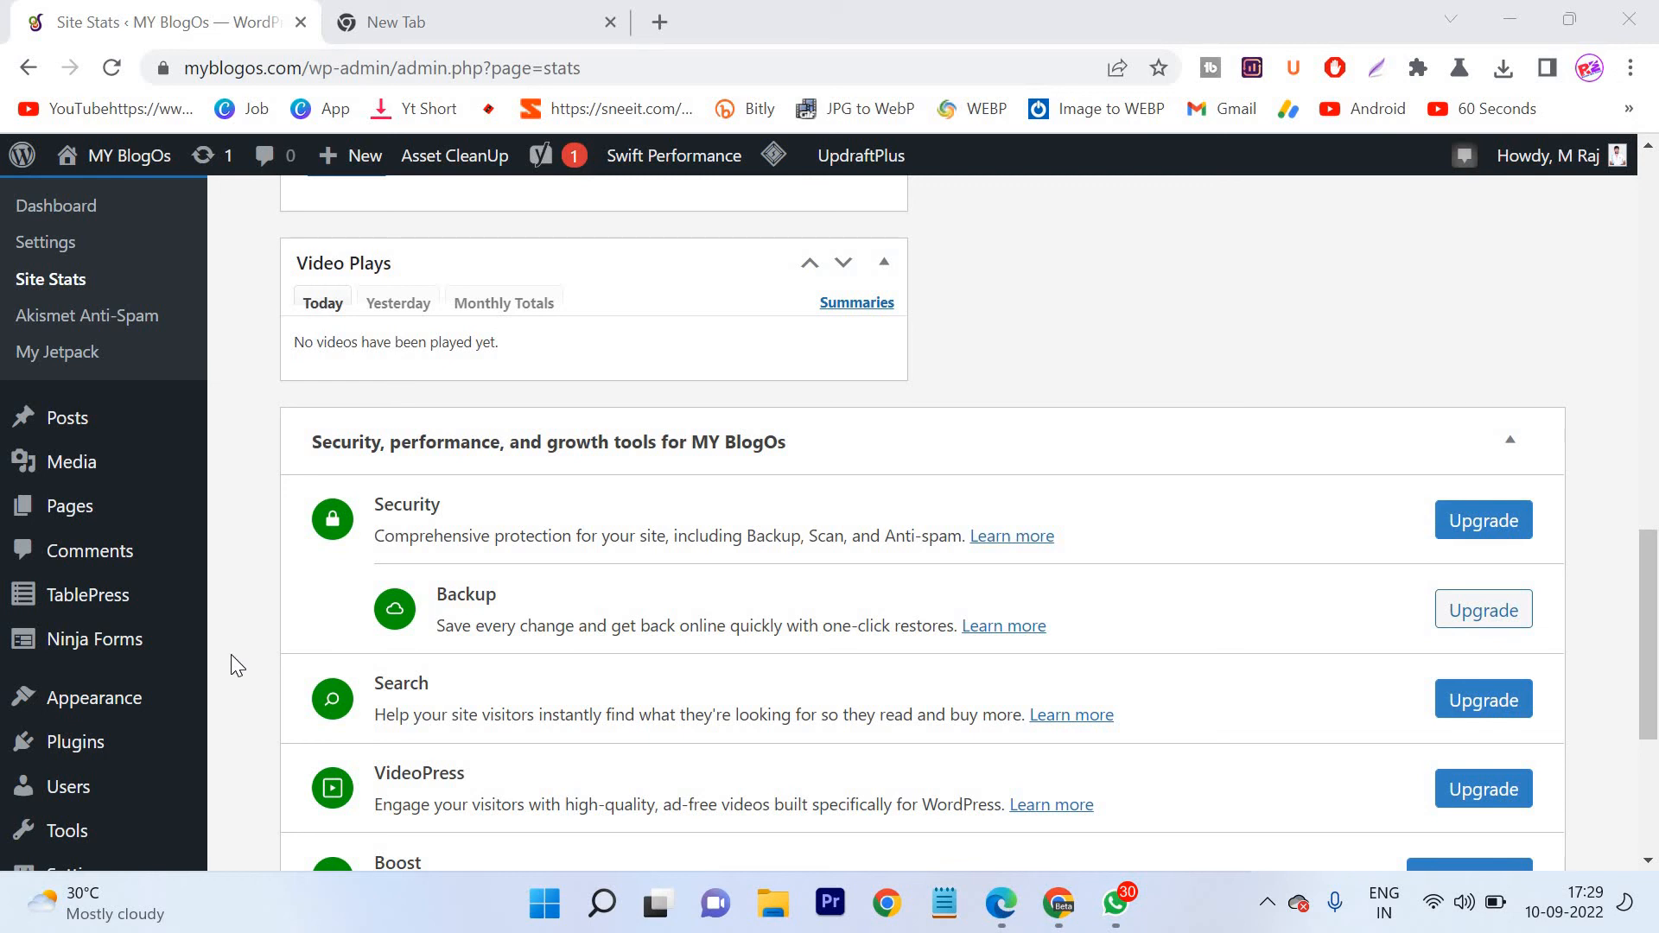
scroll(231, 652, down, 1)
click(76, 612)
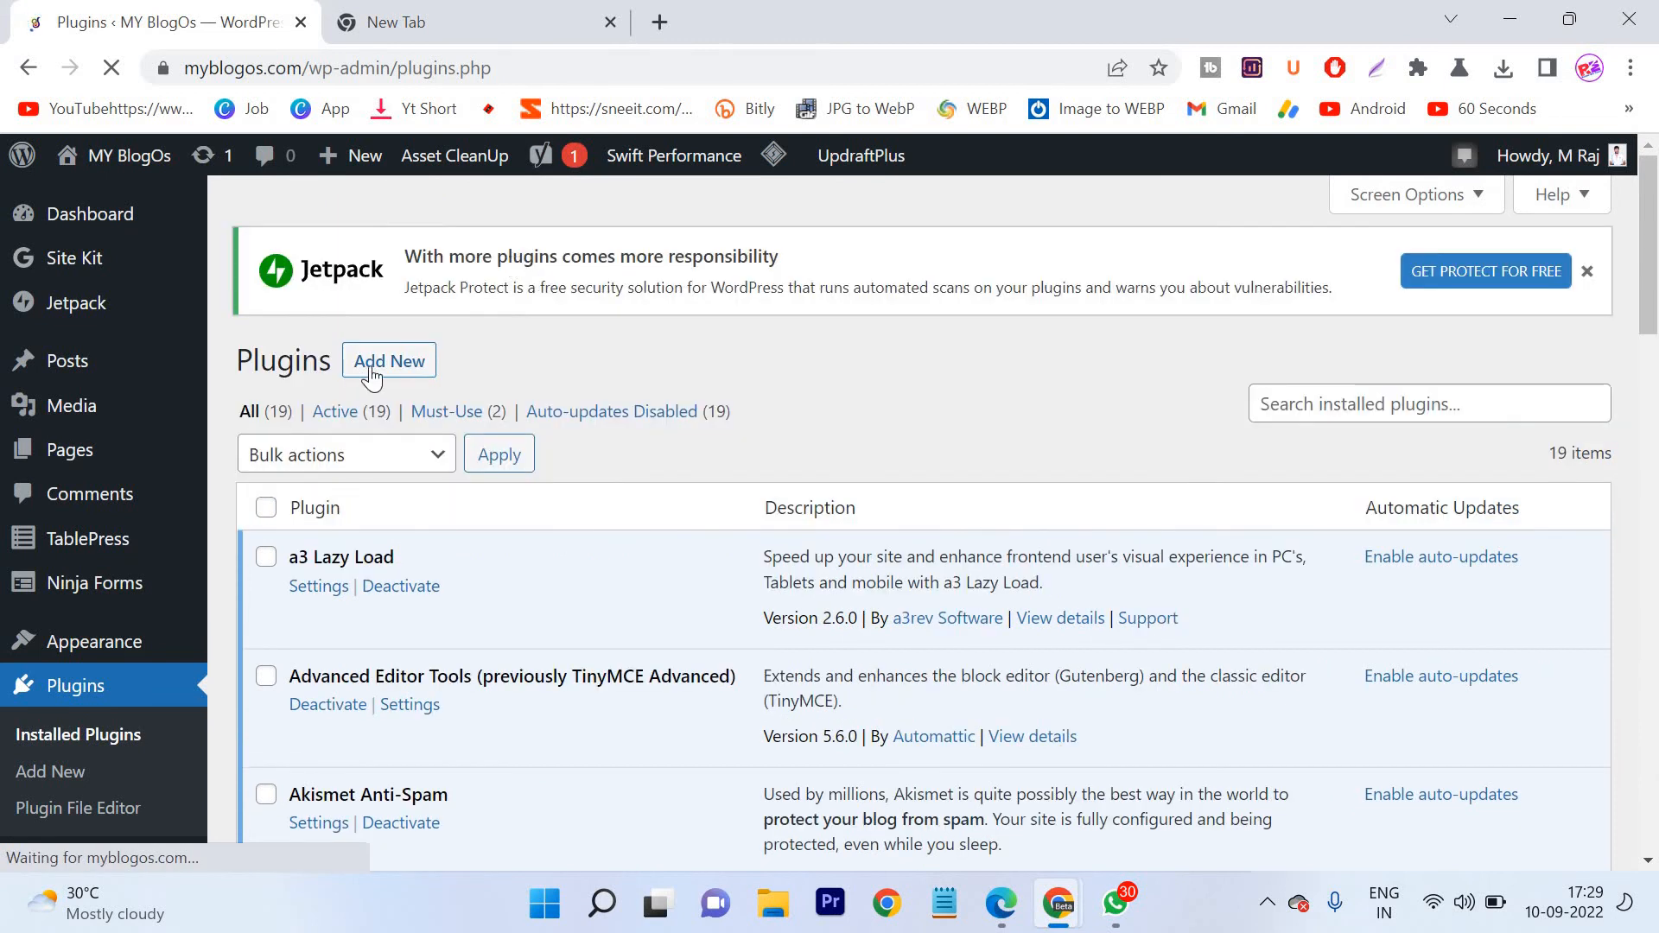
click(371, 370)
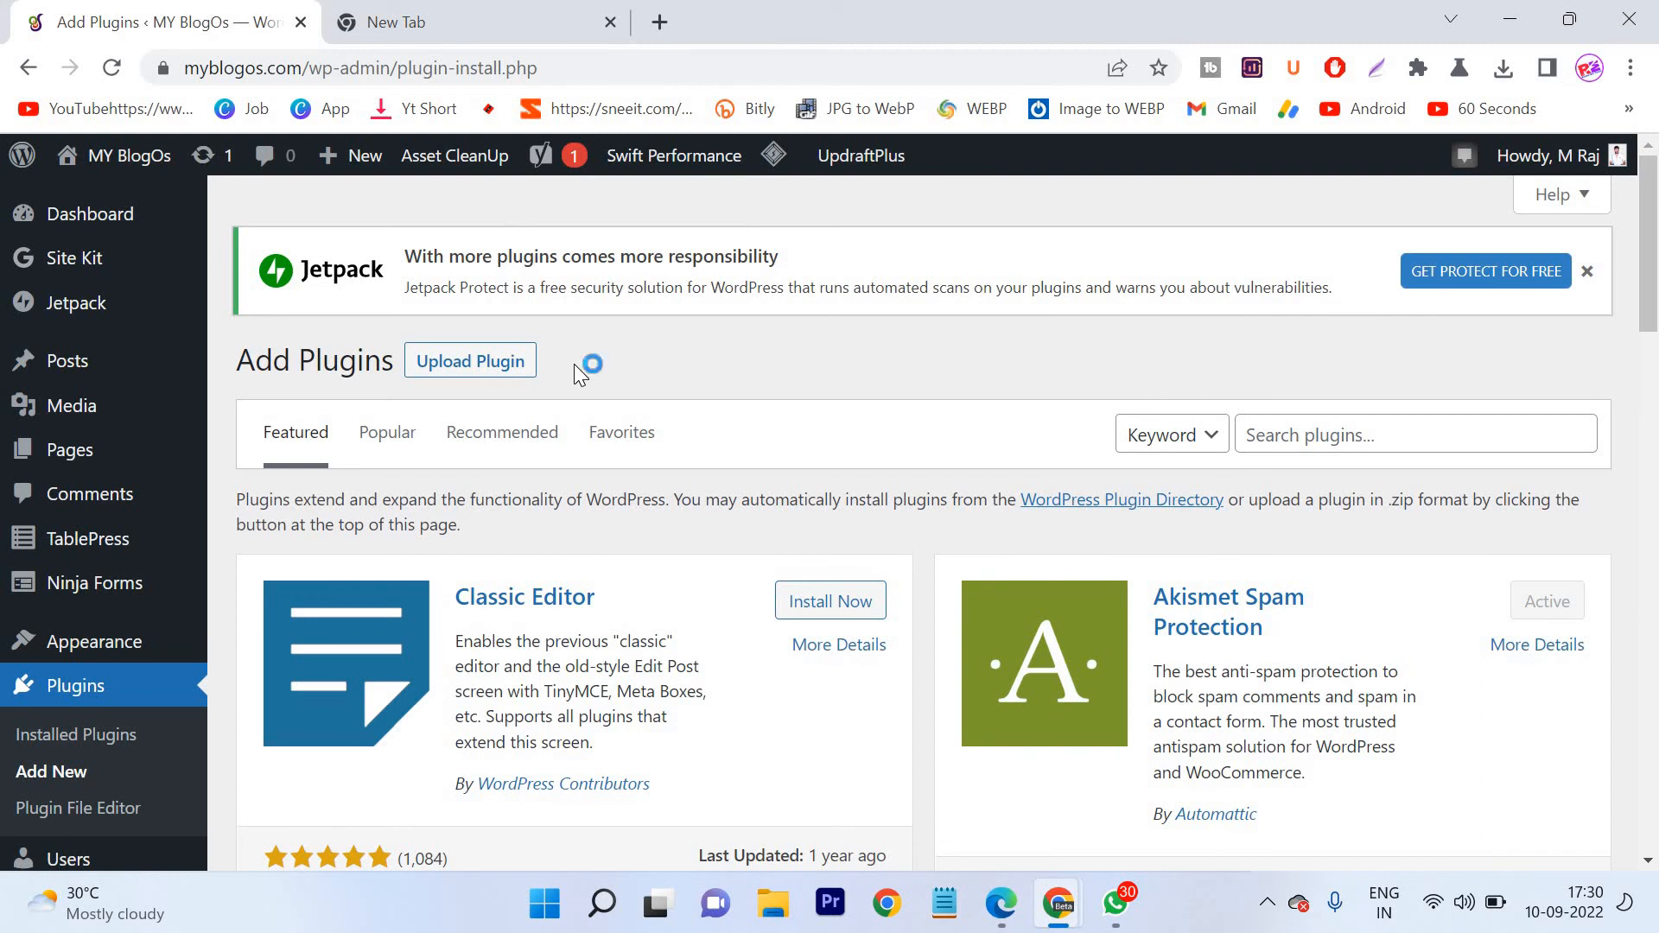
- Browse the popular plugins and search the plugin directory for "rankmath"
click(398, 440)
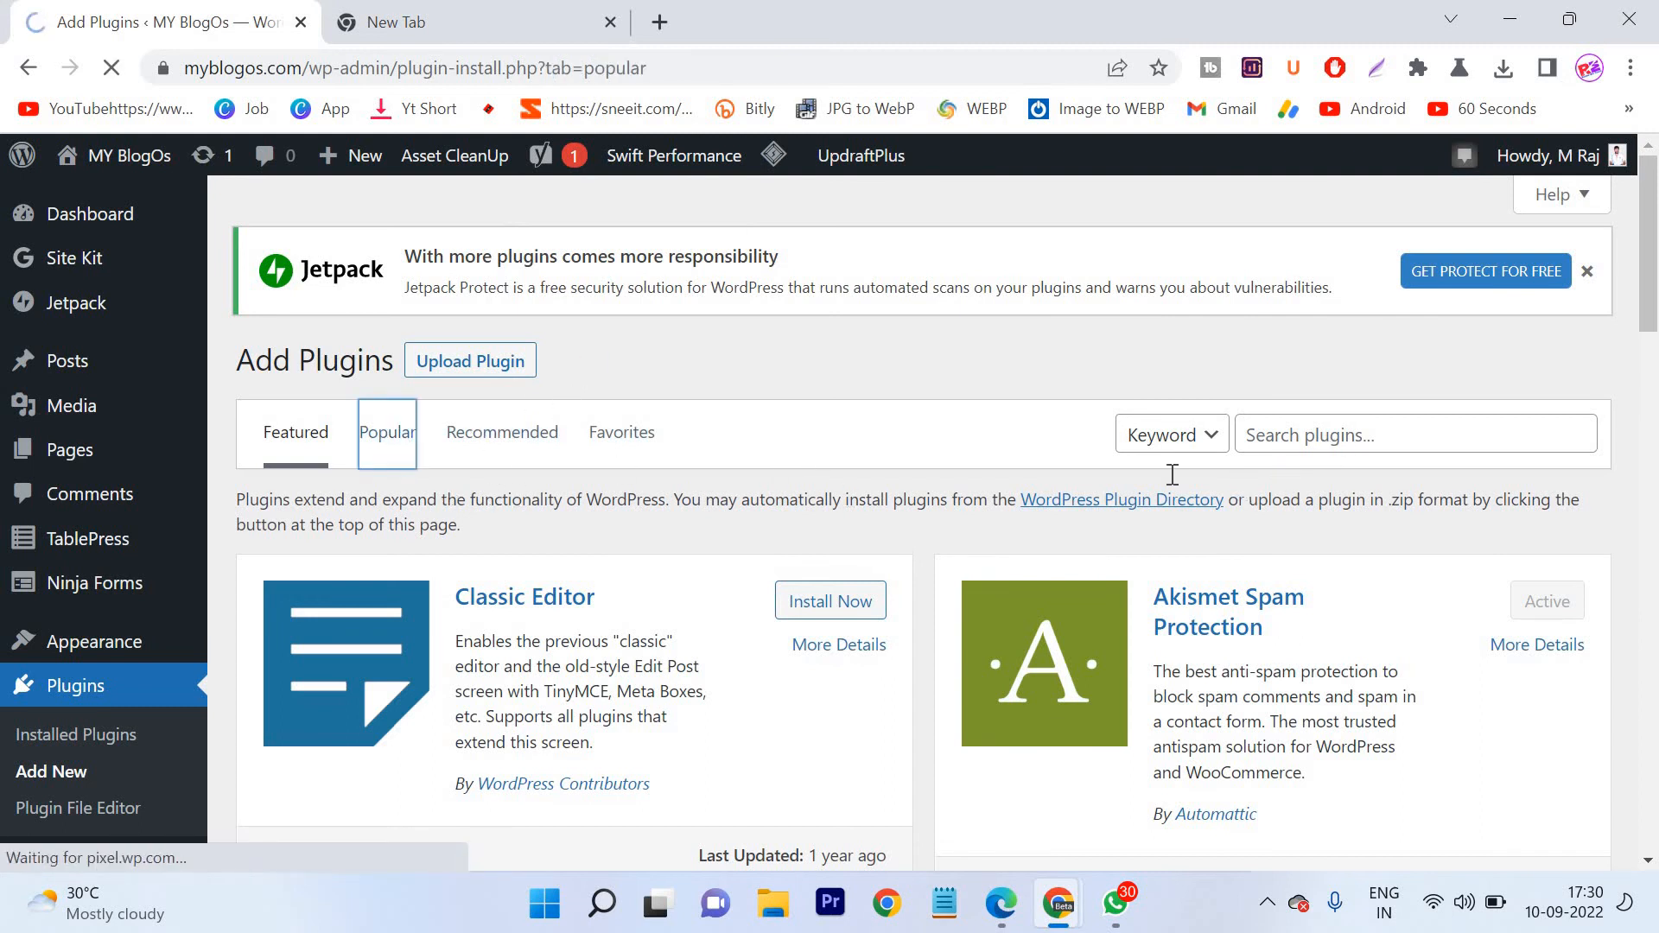
scroll(1164, 598, down, 5)
scroll(1163, 599, up, 5)
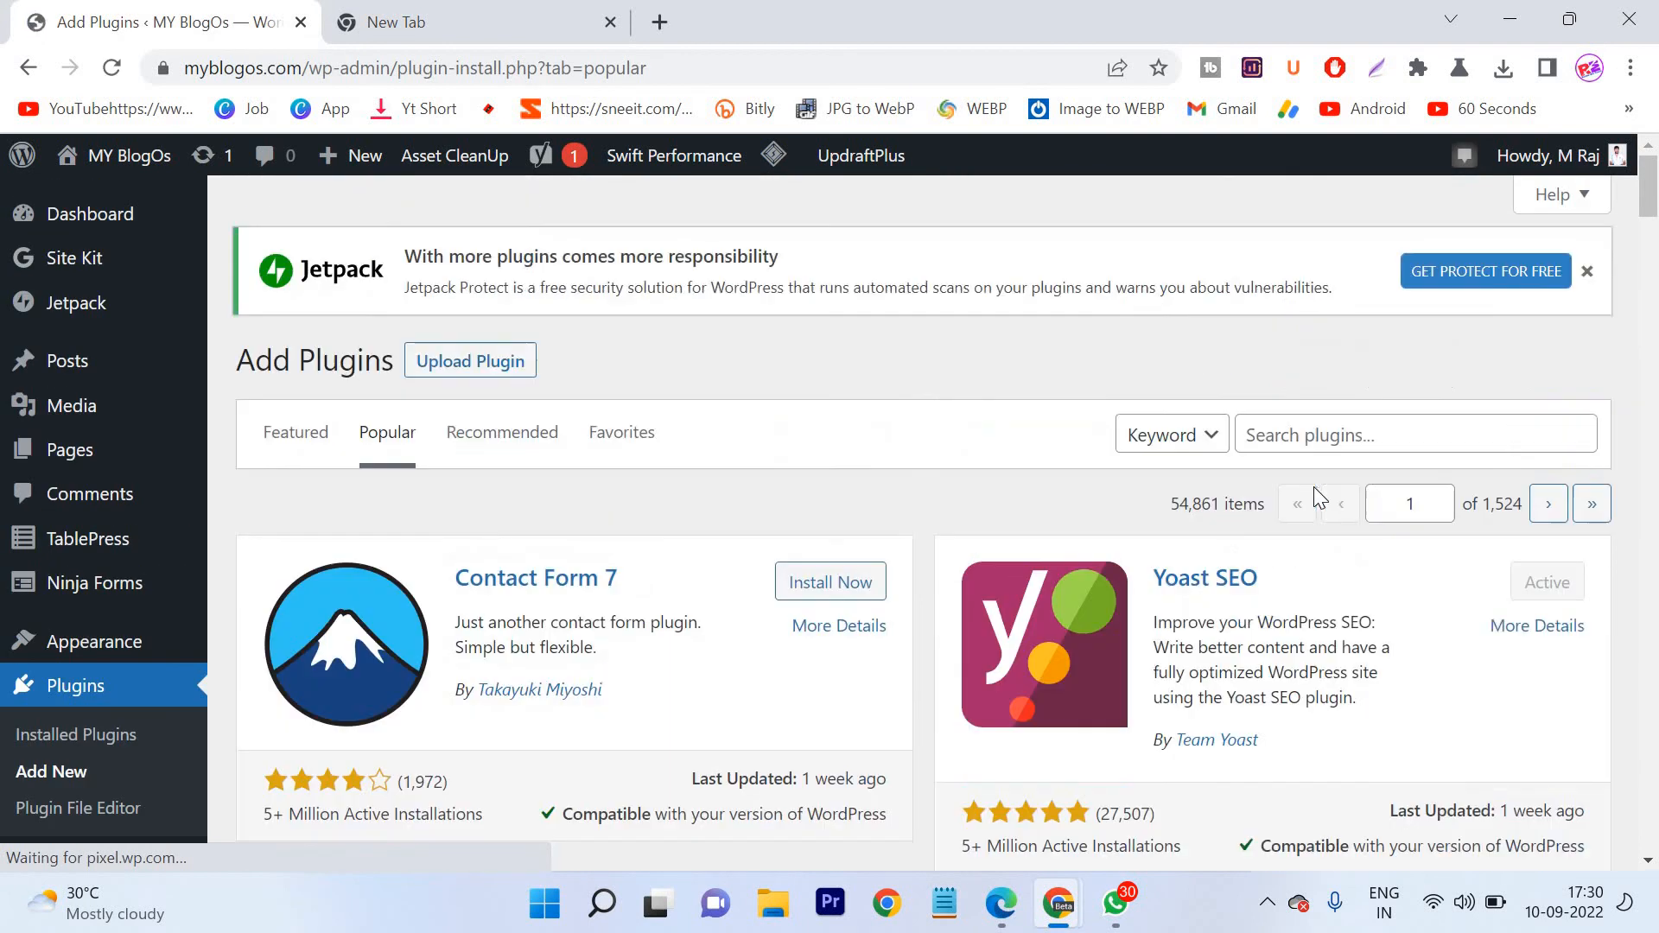
click(1333, 436)
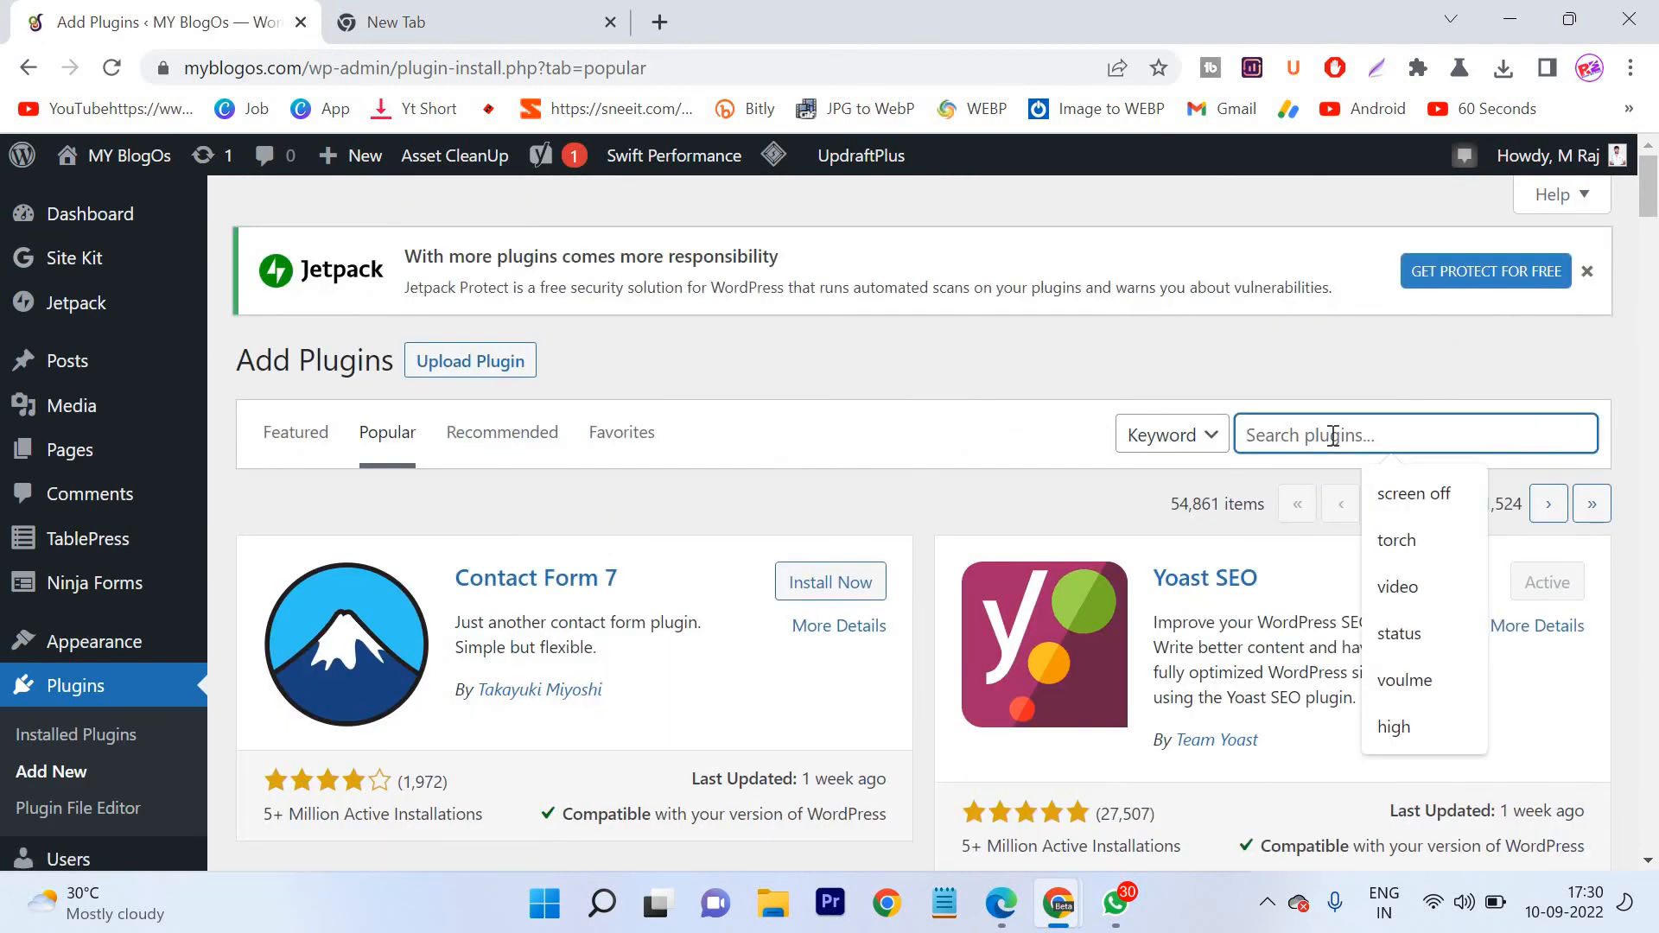
text(rankmath)
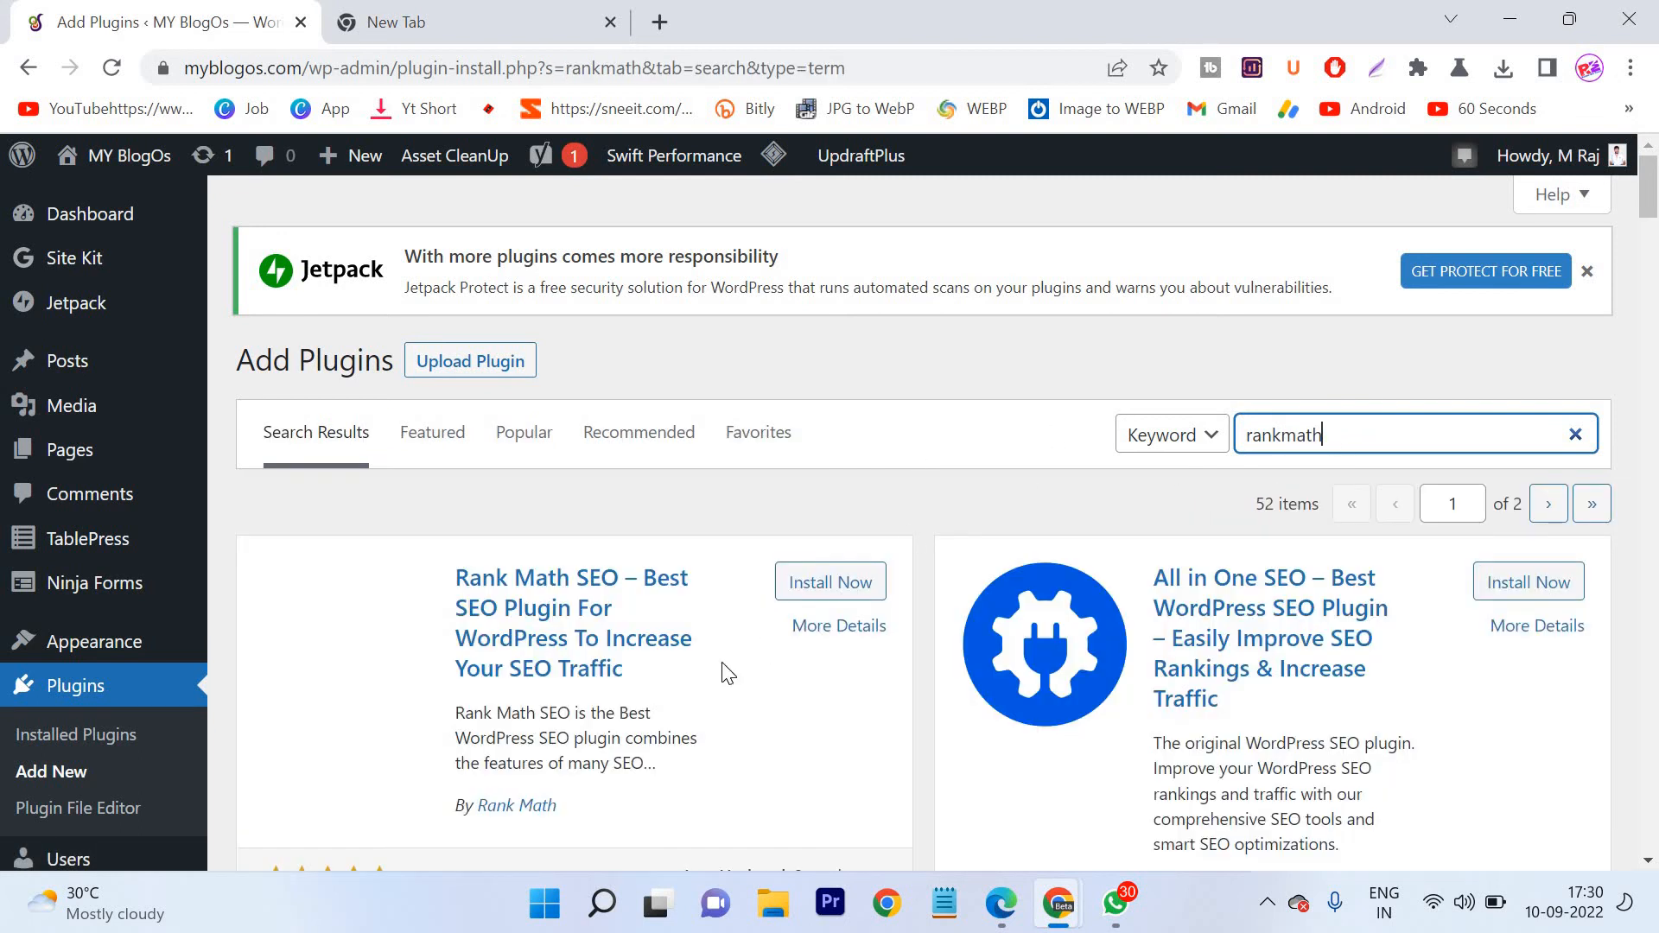
- Install and activate the Rank Math SEO plugin, and clear the whole page cache in Swift Performance
click(809, 584)
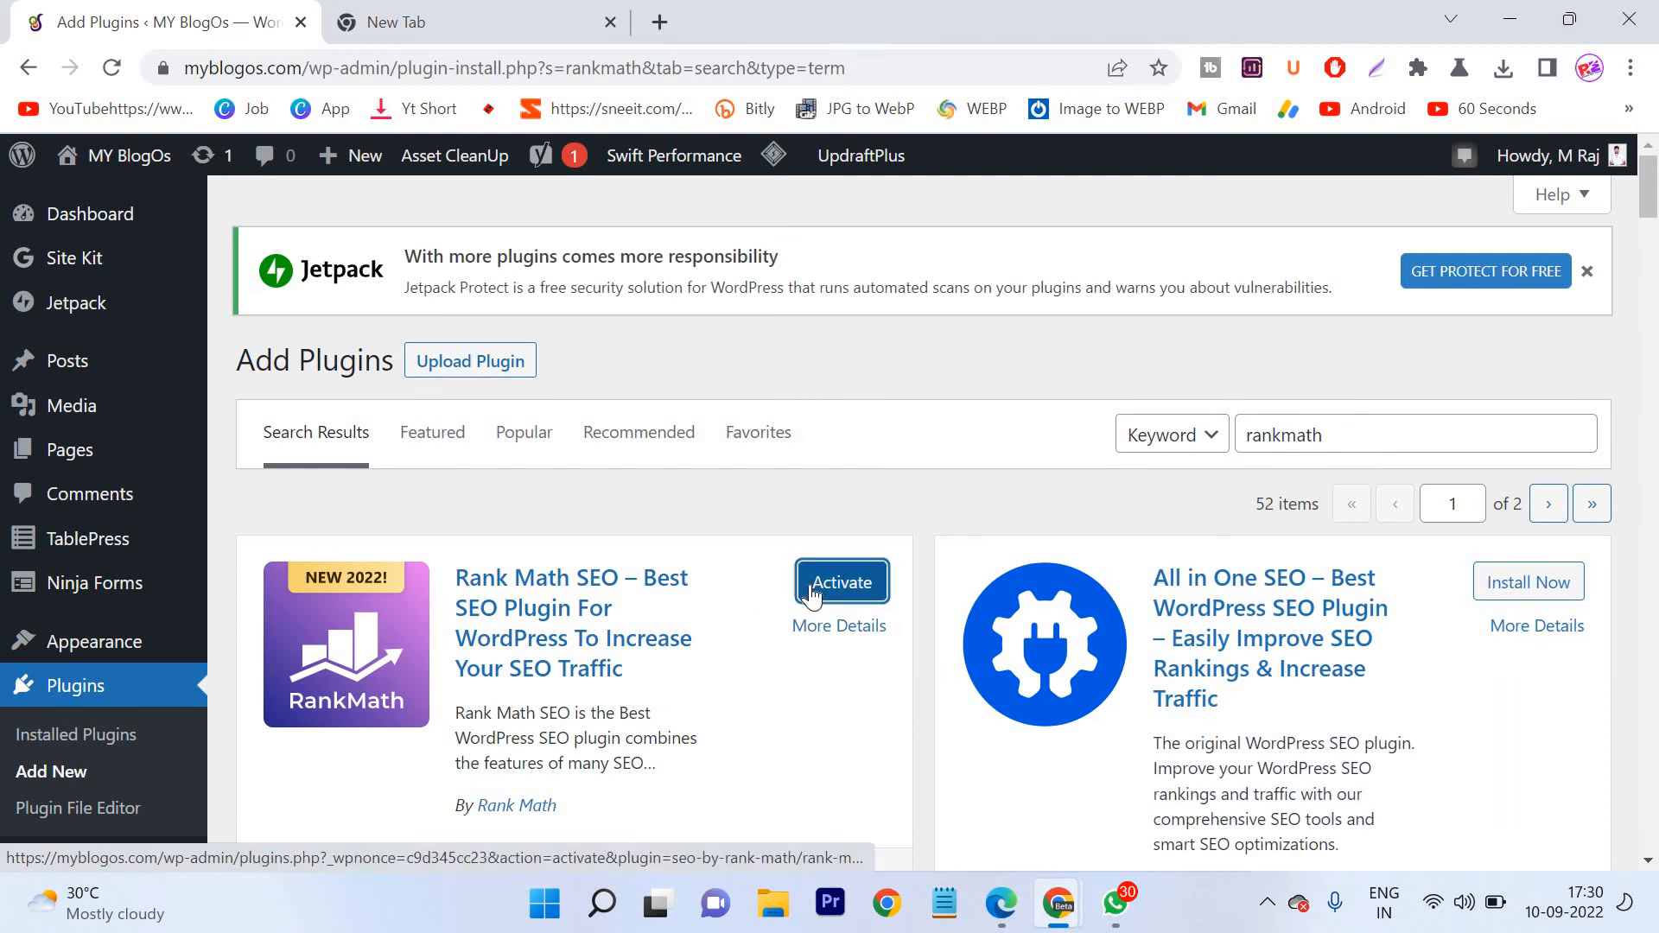
click(811, 591)
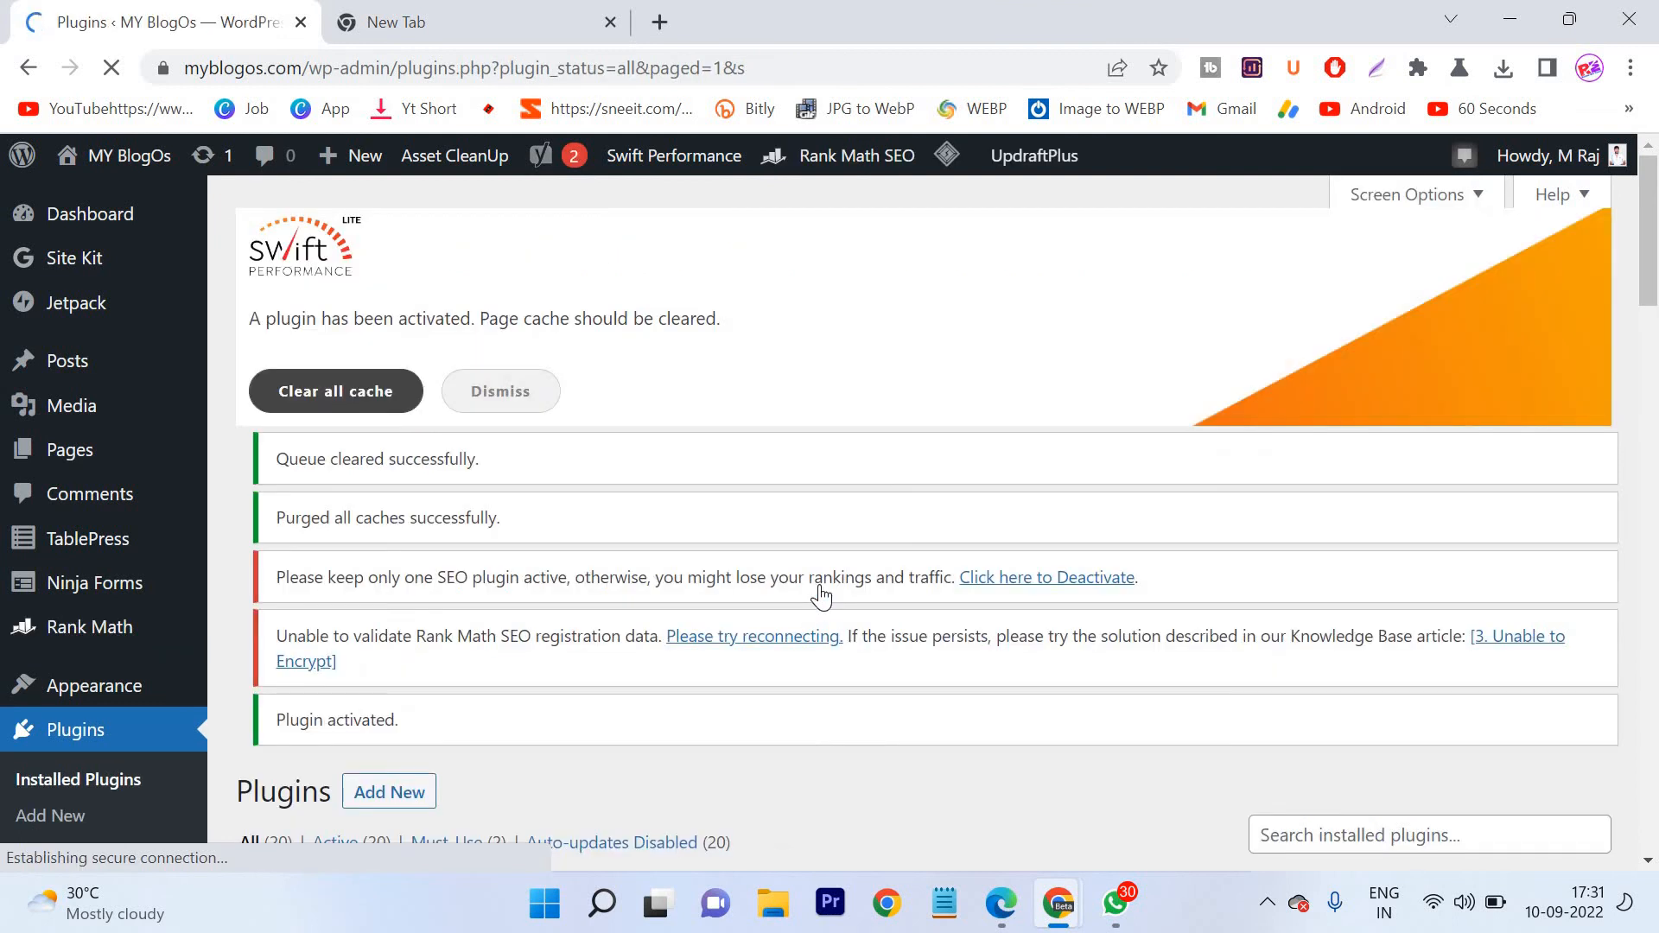
click(319, 397)
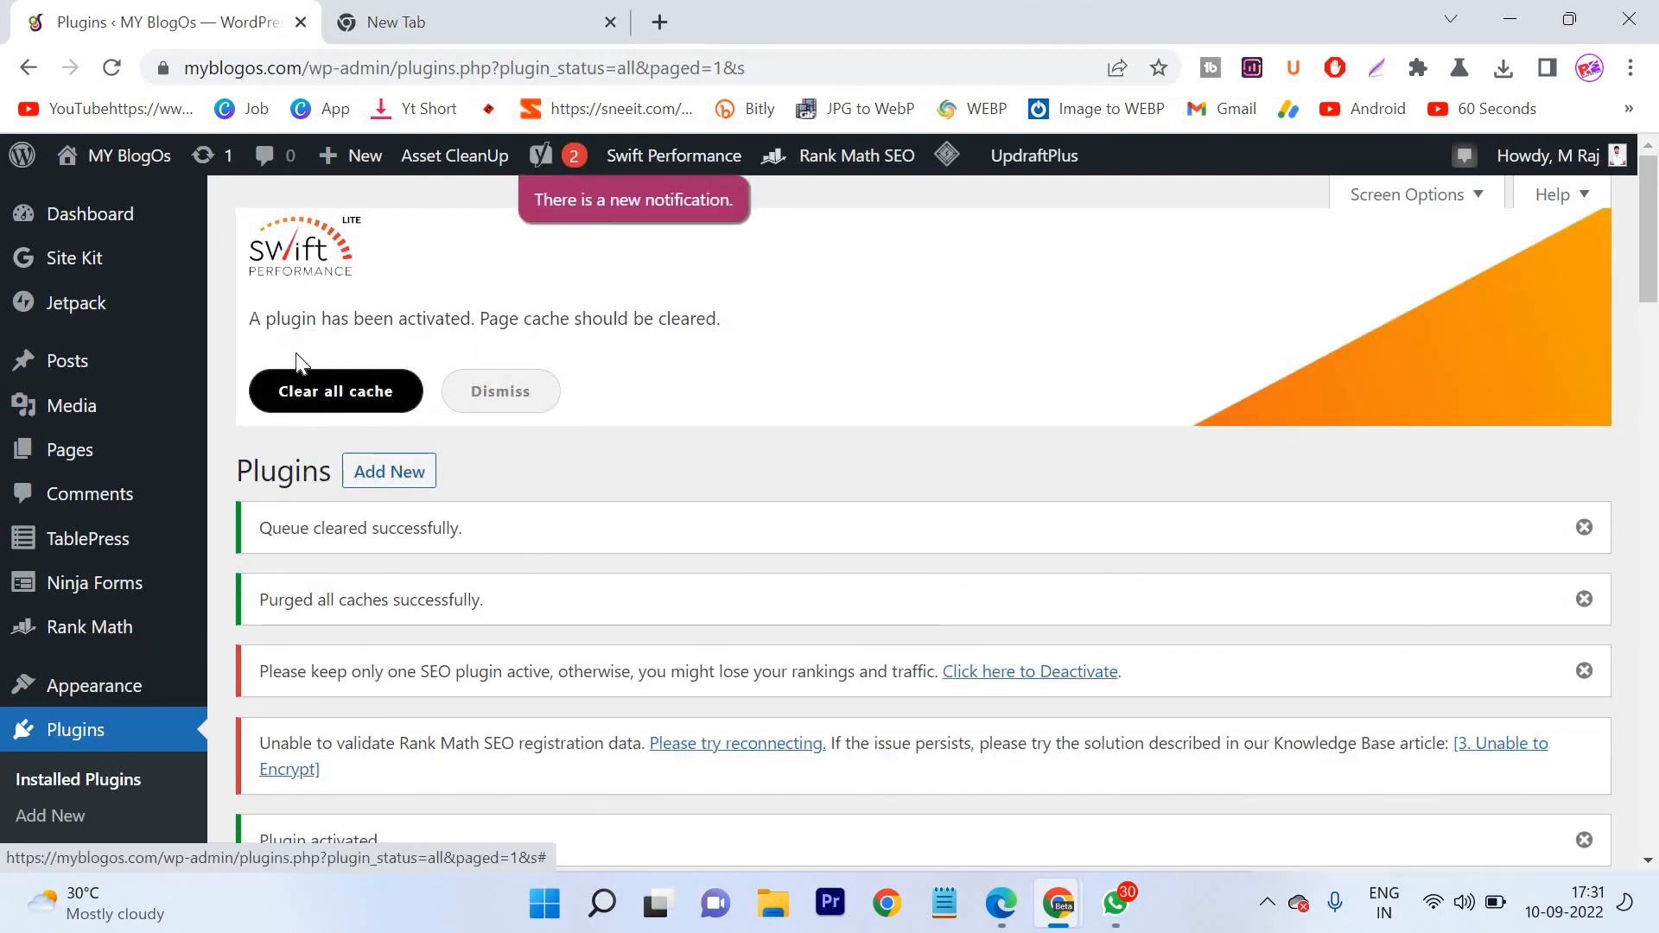
- Find Rank Math SEO among the installed plugins and open its Setup Wizard
scroll(625, 501, down, 5)
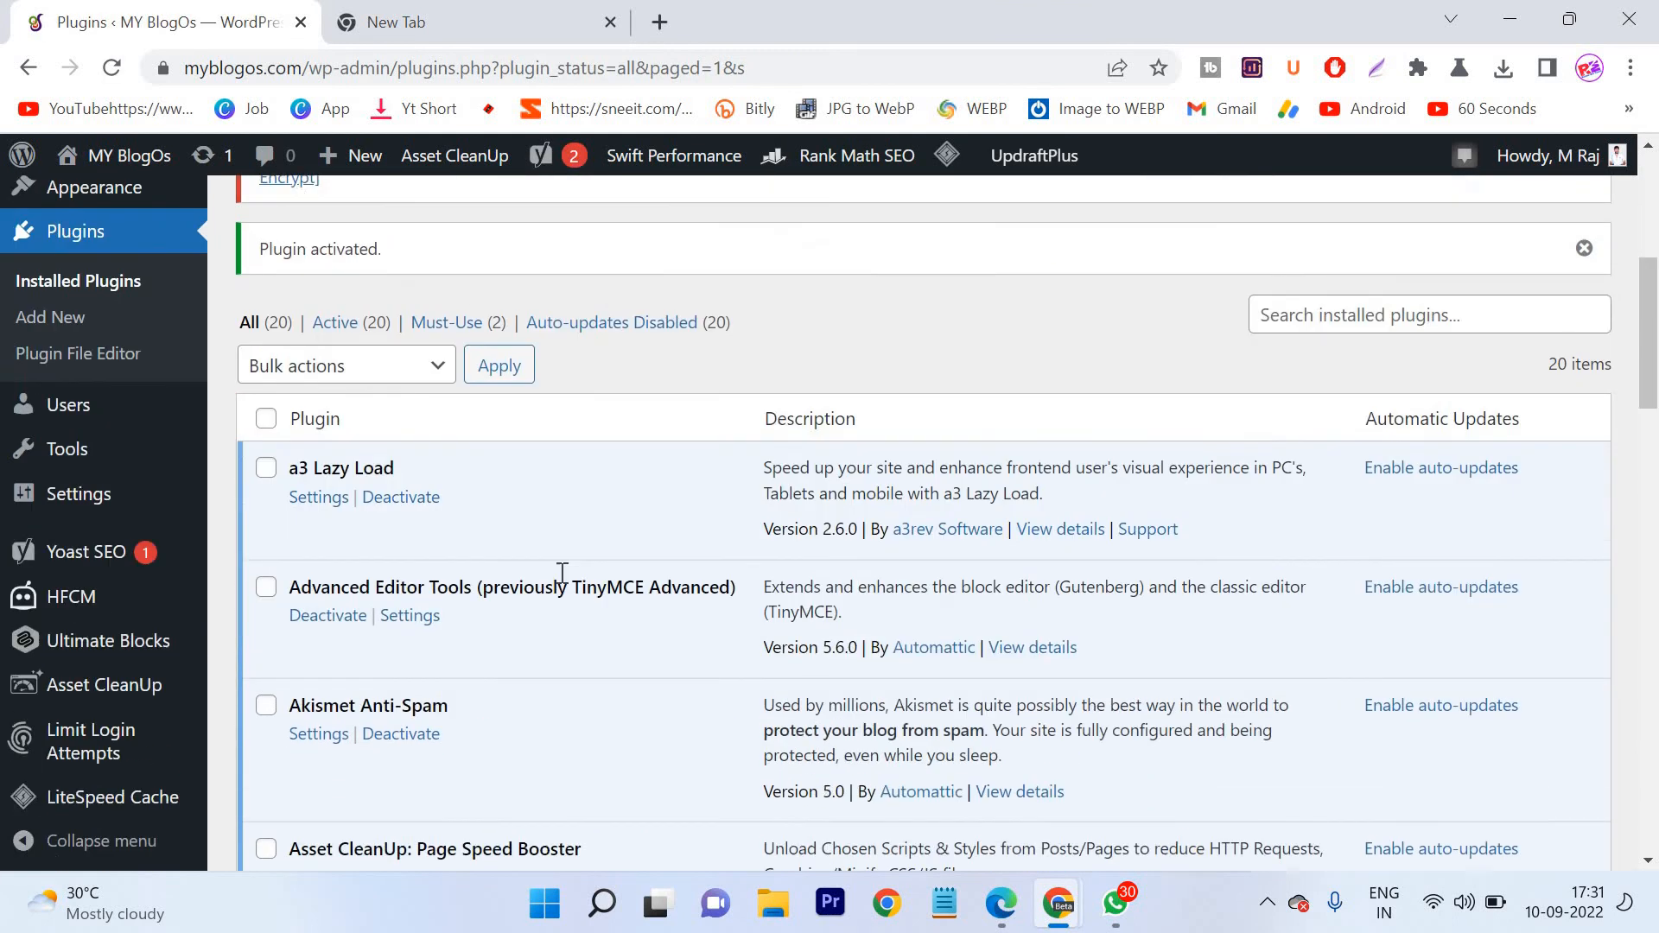
scroll(459, 593, up, 3)
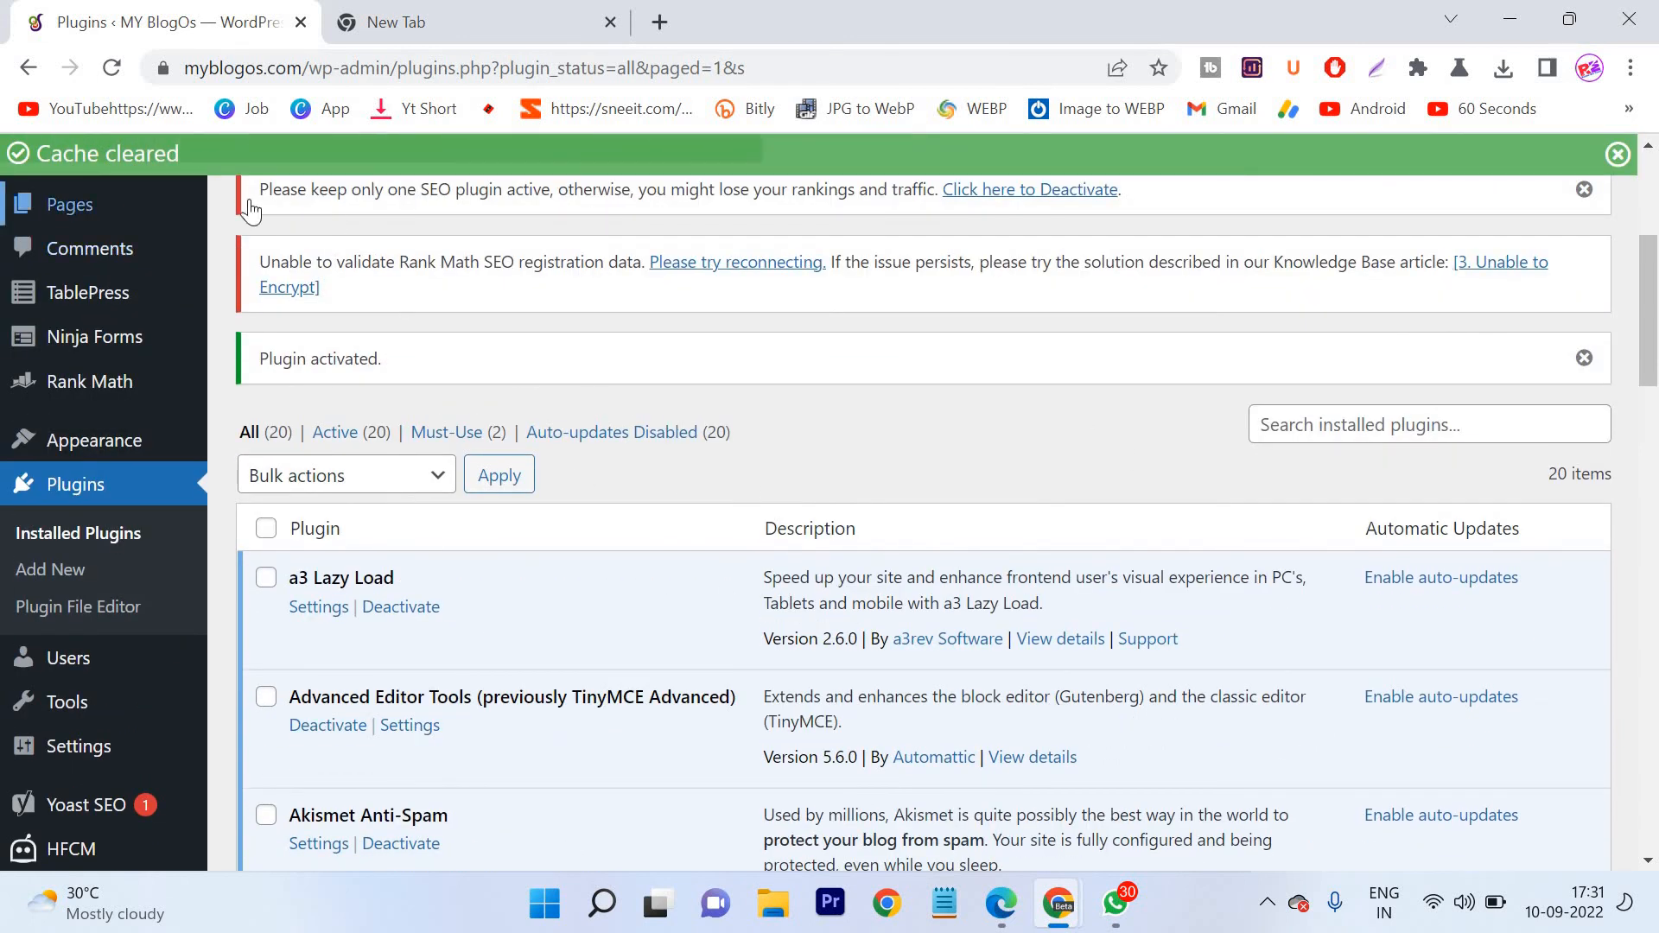
scroll(608, 535, down, 10)
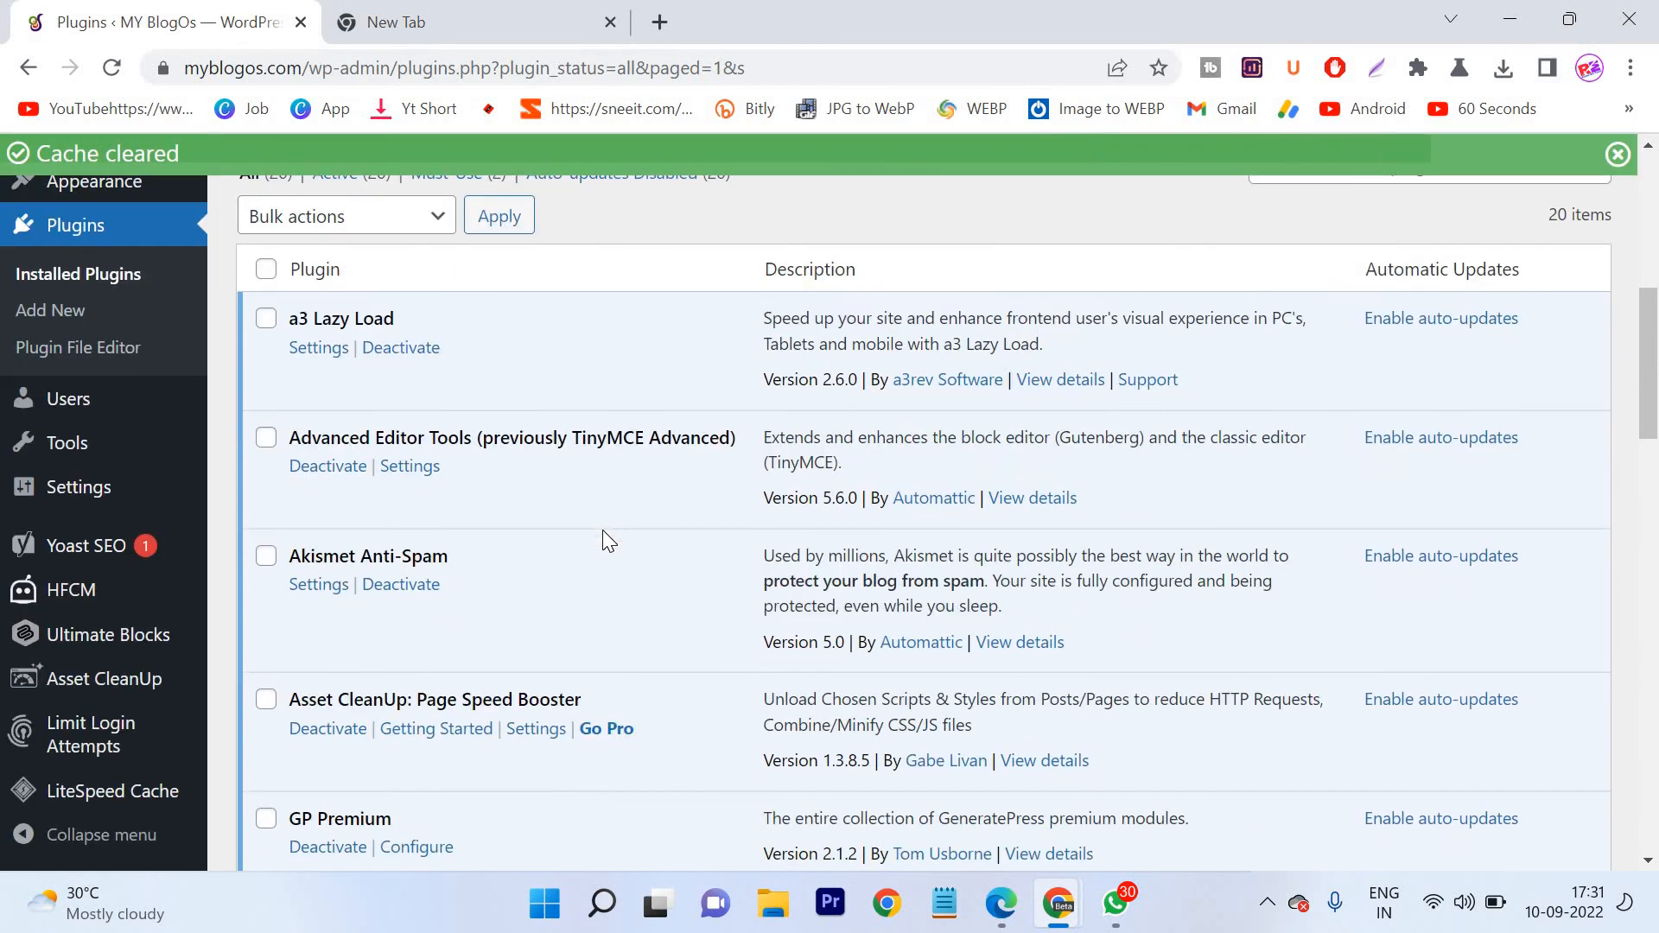
scroll(610, 542, down, 5)
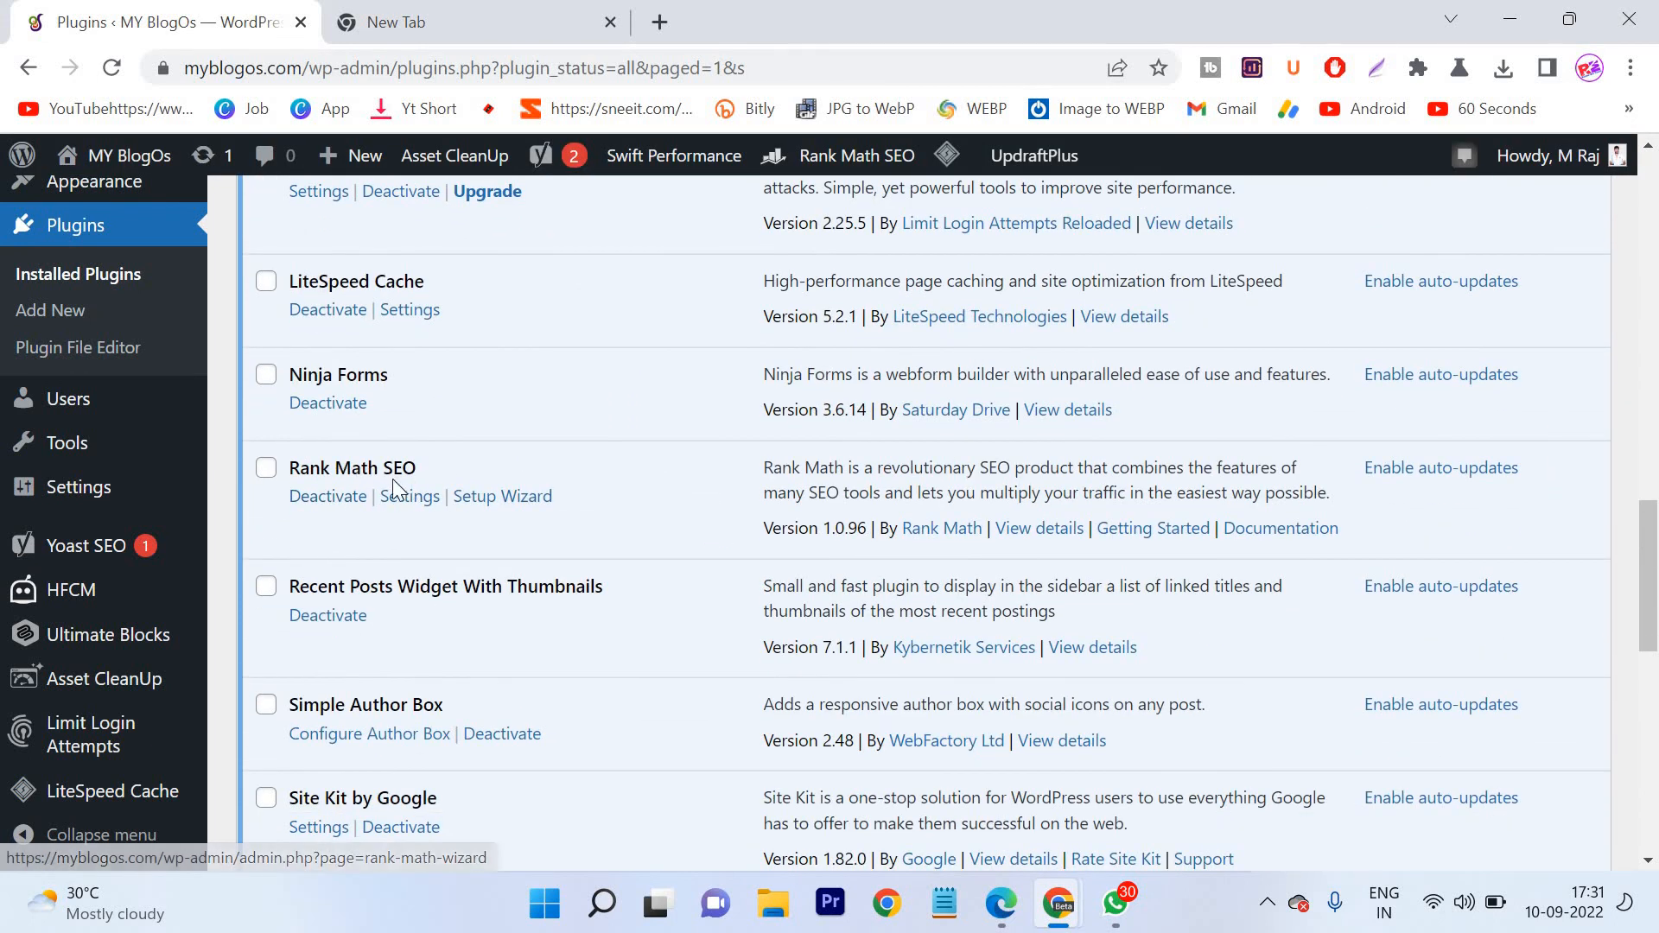
click(397, 491)
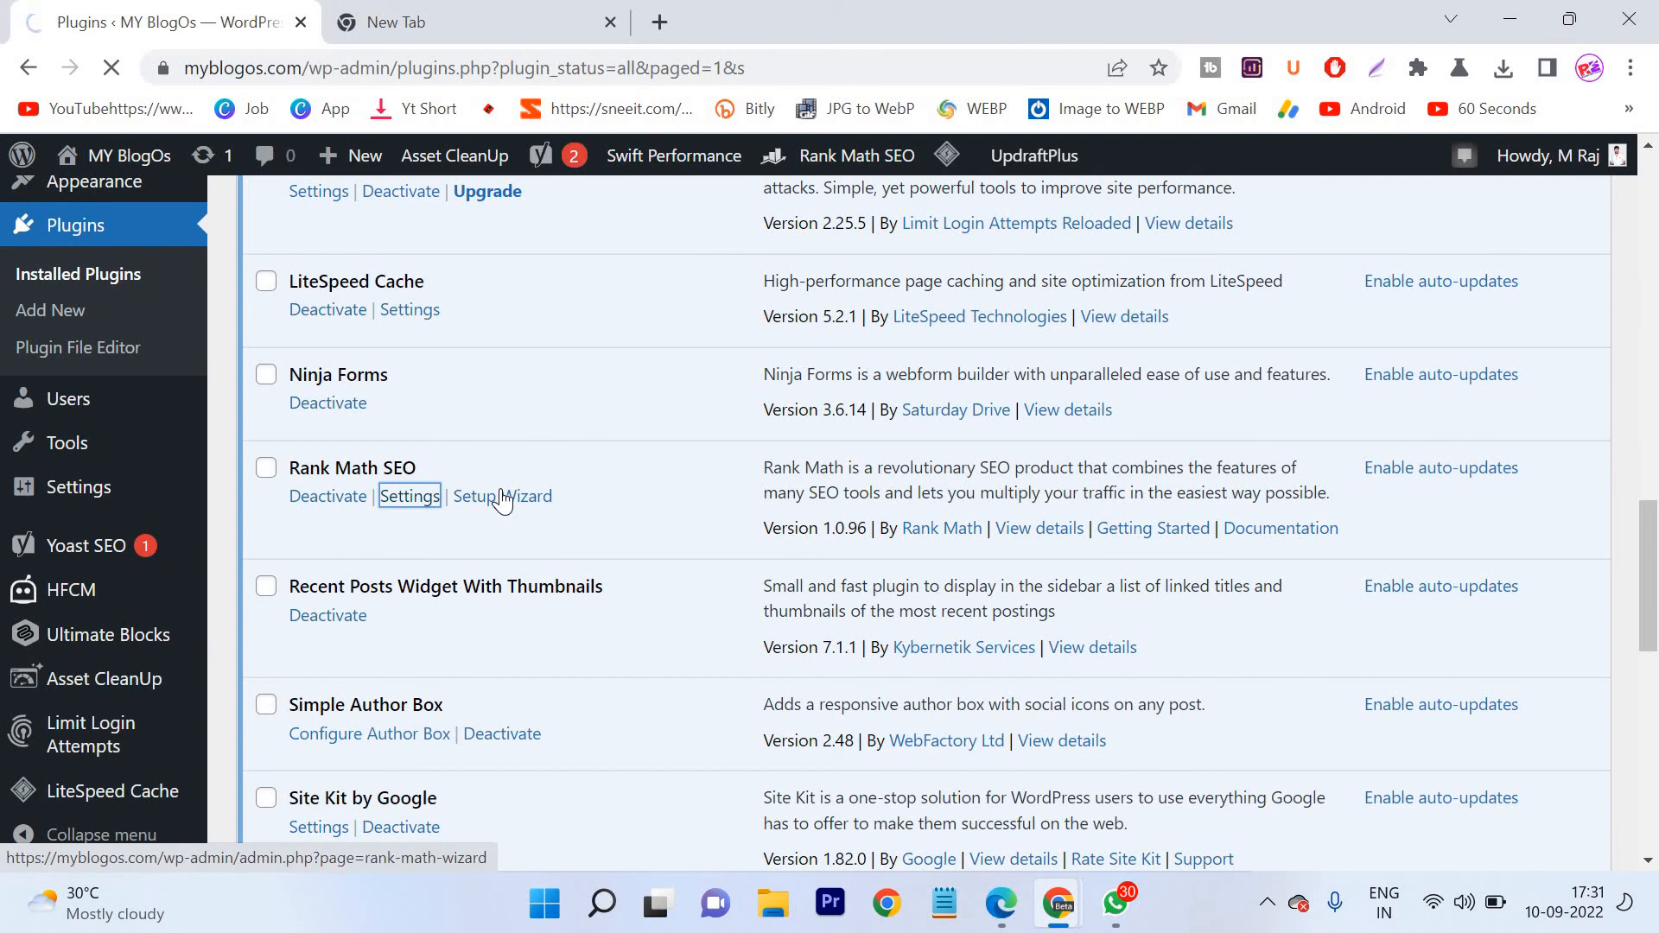
click(503, 496)
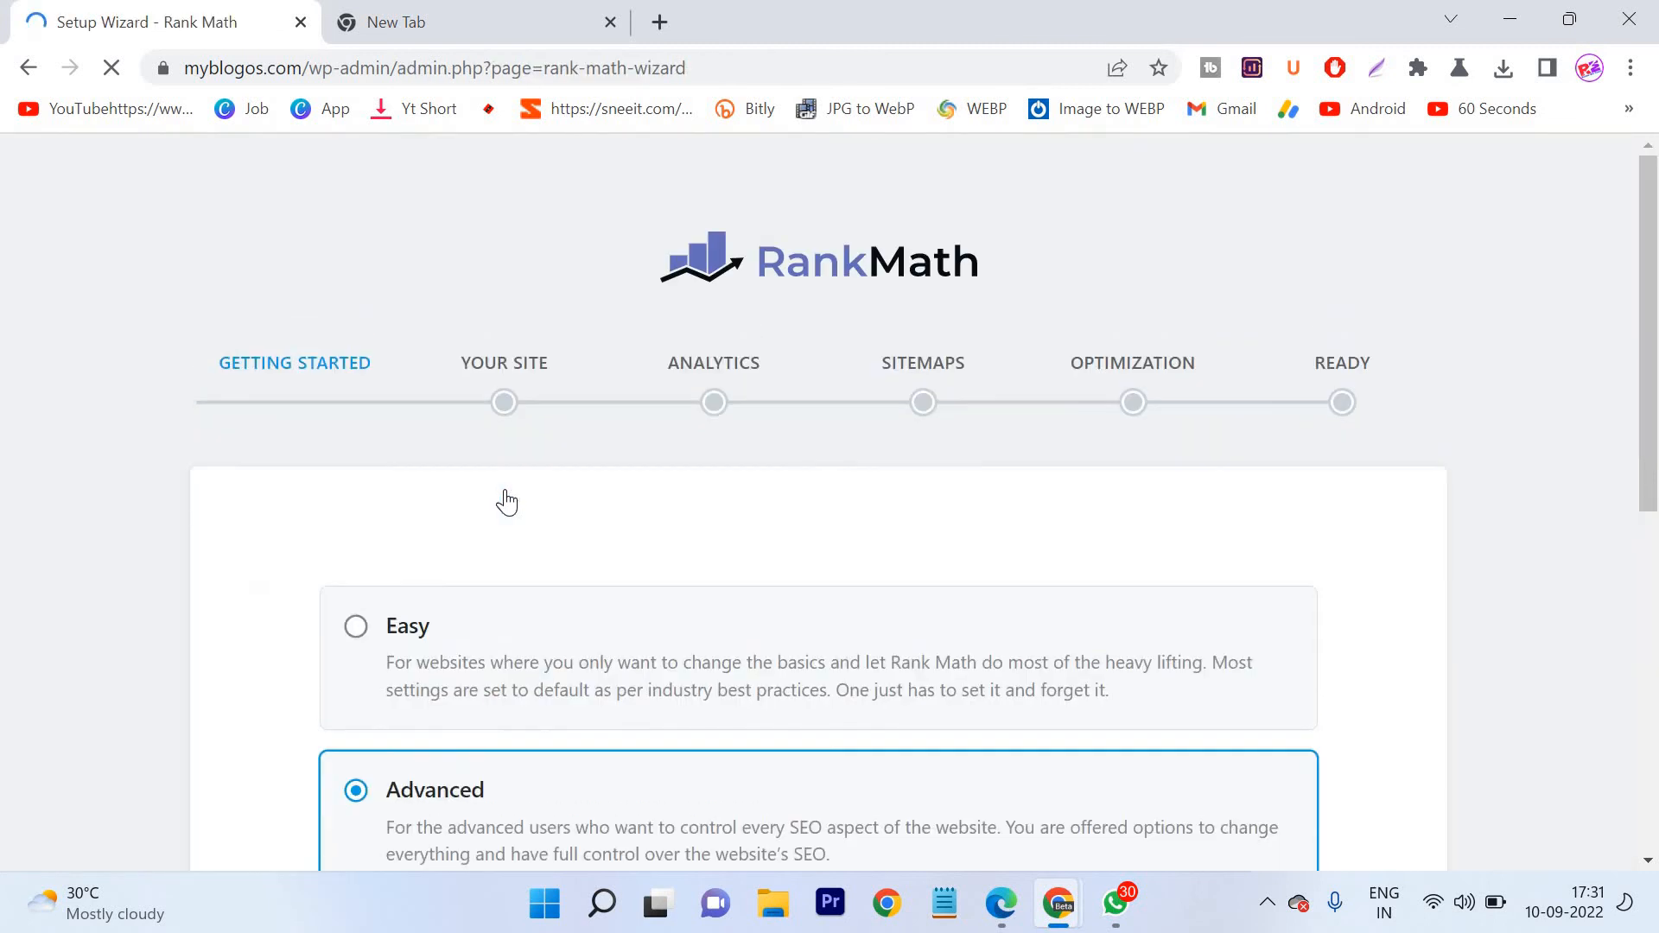
- Review the setup modes and start the Rank Math wizard in Advanced mode
scroll(514, 440, down, 3)
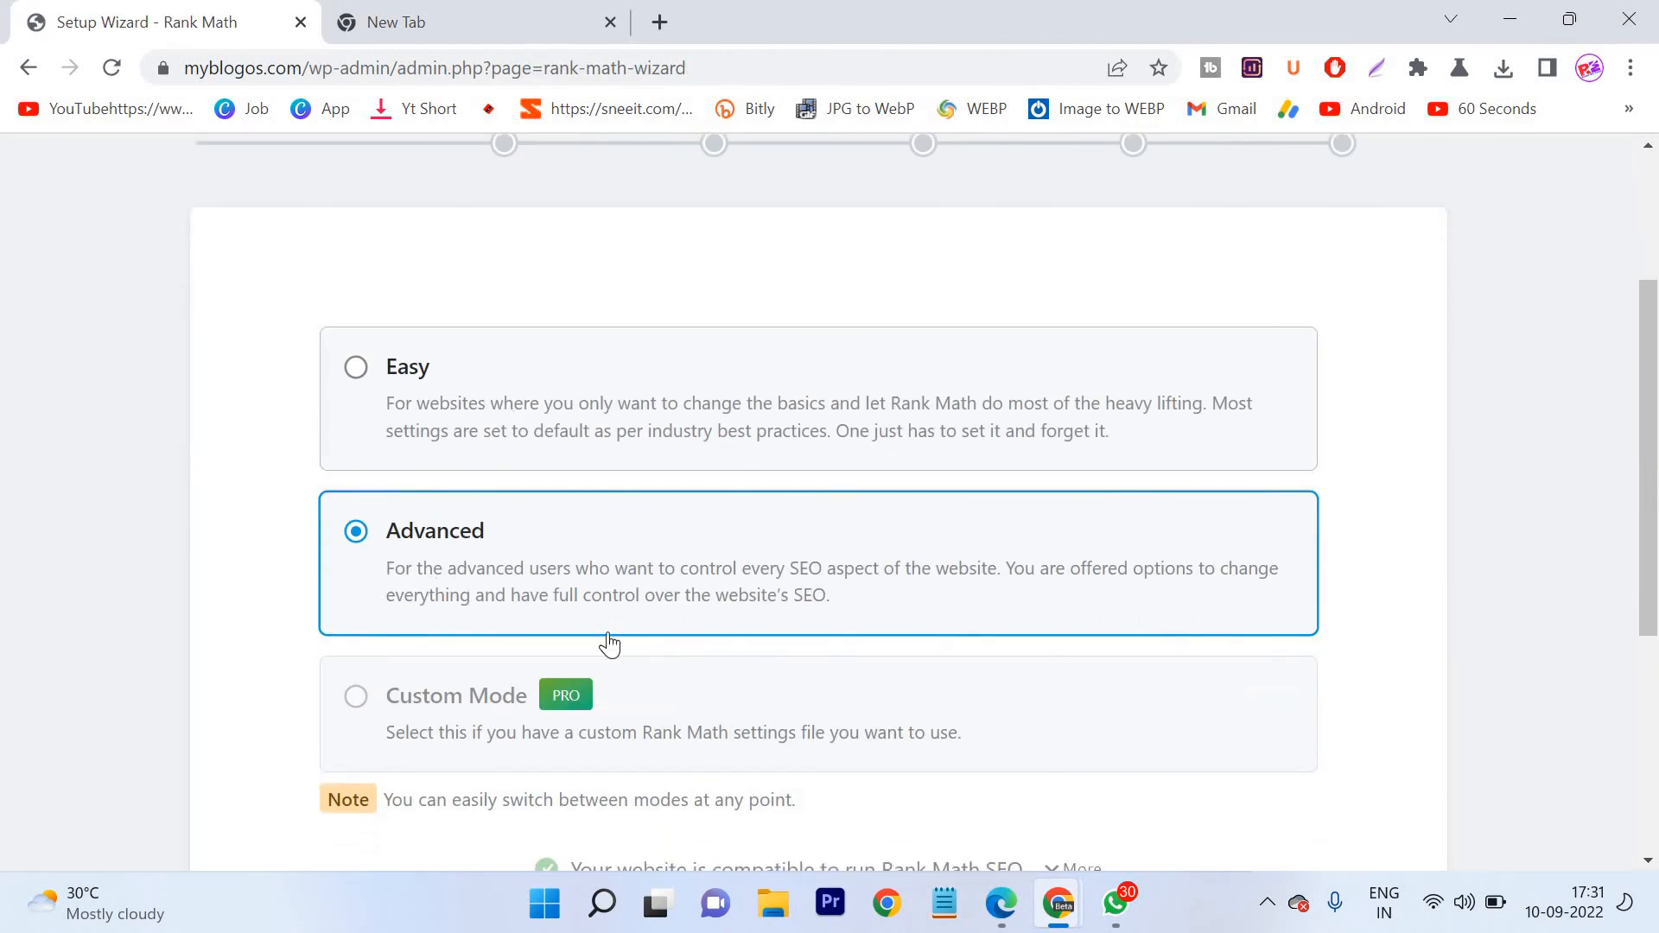
scroll(644, 621, down, 3)
scroll(649, 622, up, 3)
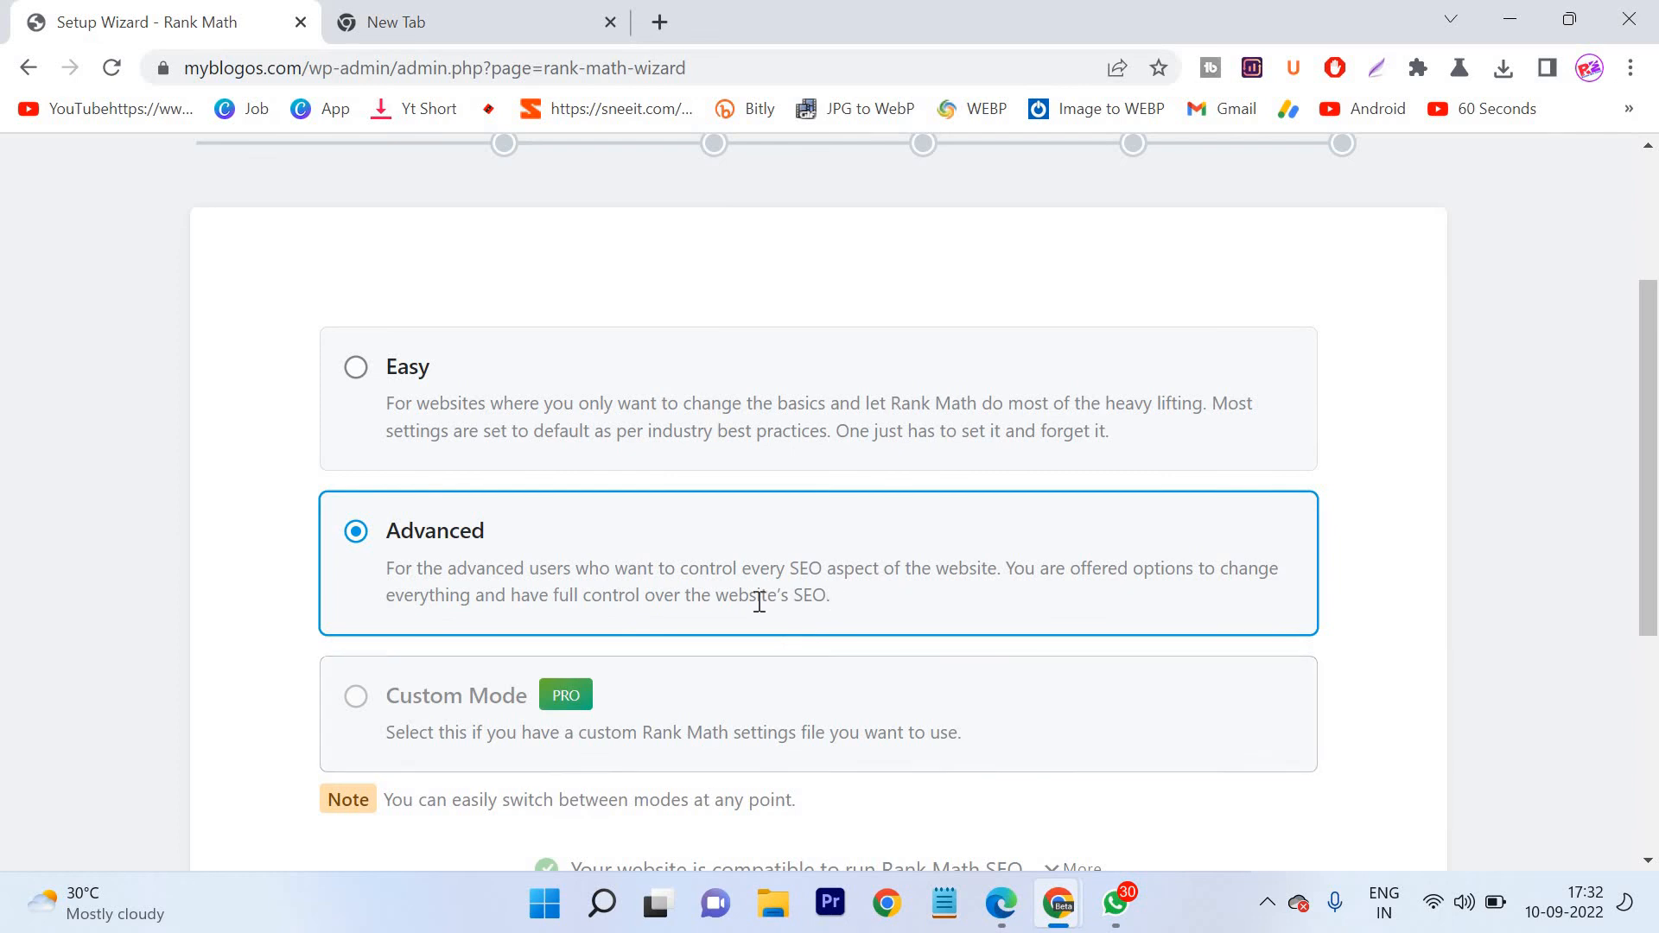
scroll(582, 473, down, 3)
click(869, 777)
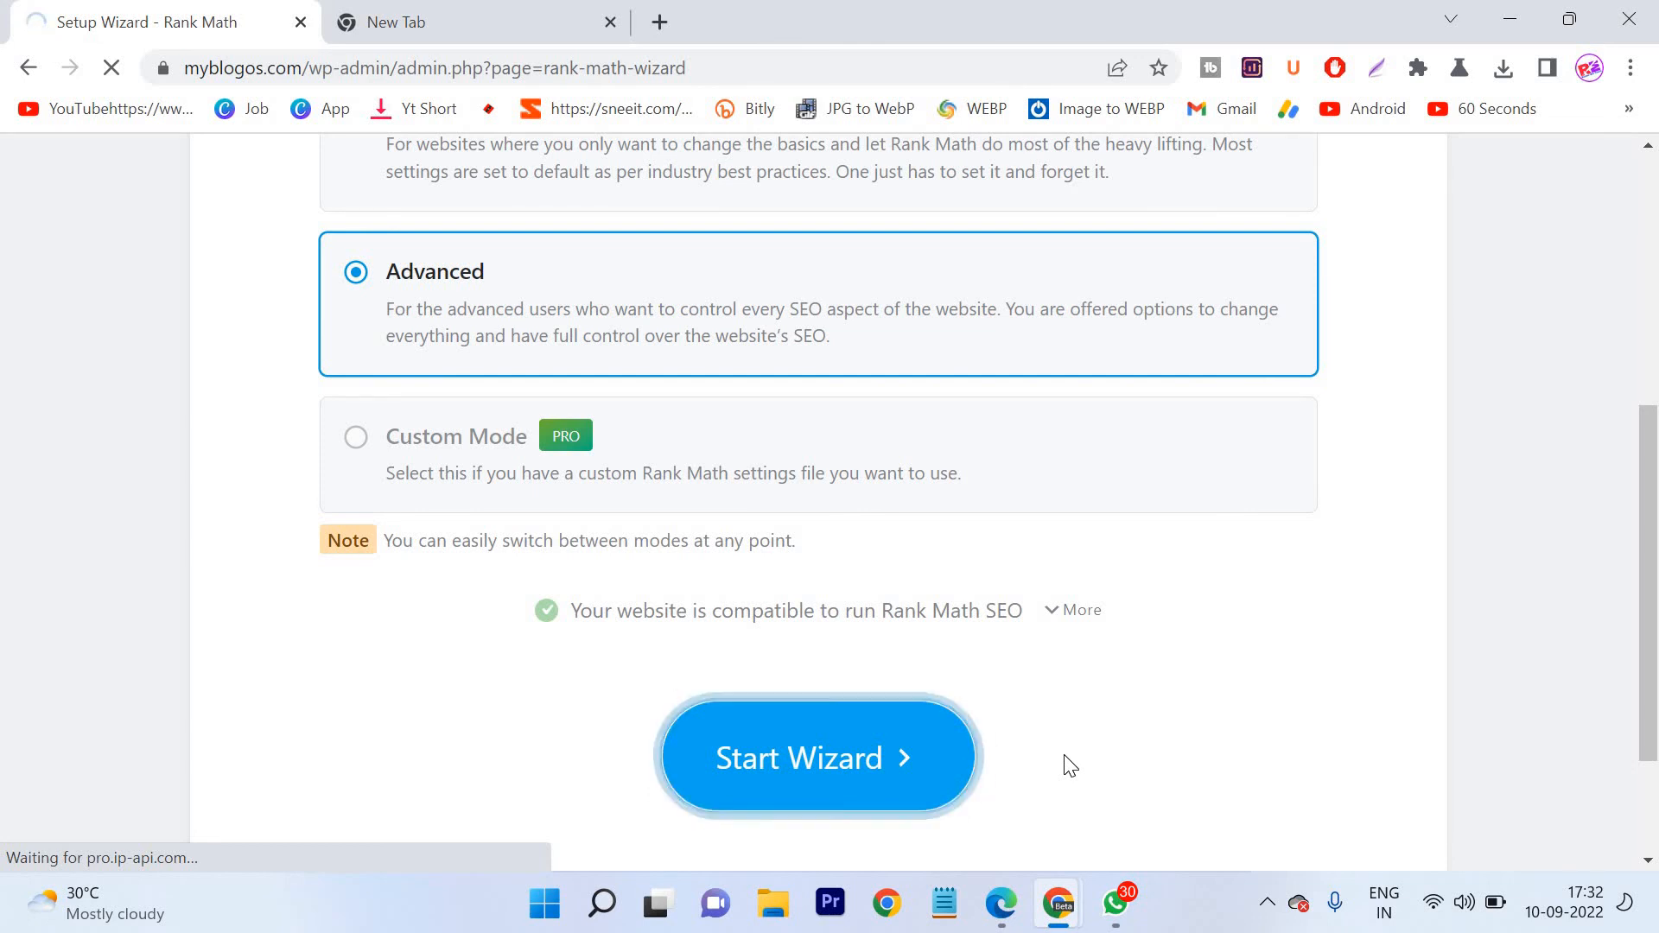
- Set the type of the MY BlogOs website to Personal Blog and check the logo and social share image options
scroll(874, 655, down, 3)
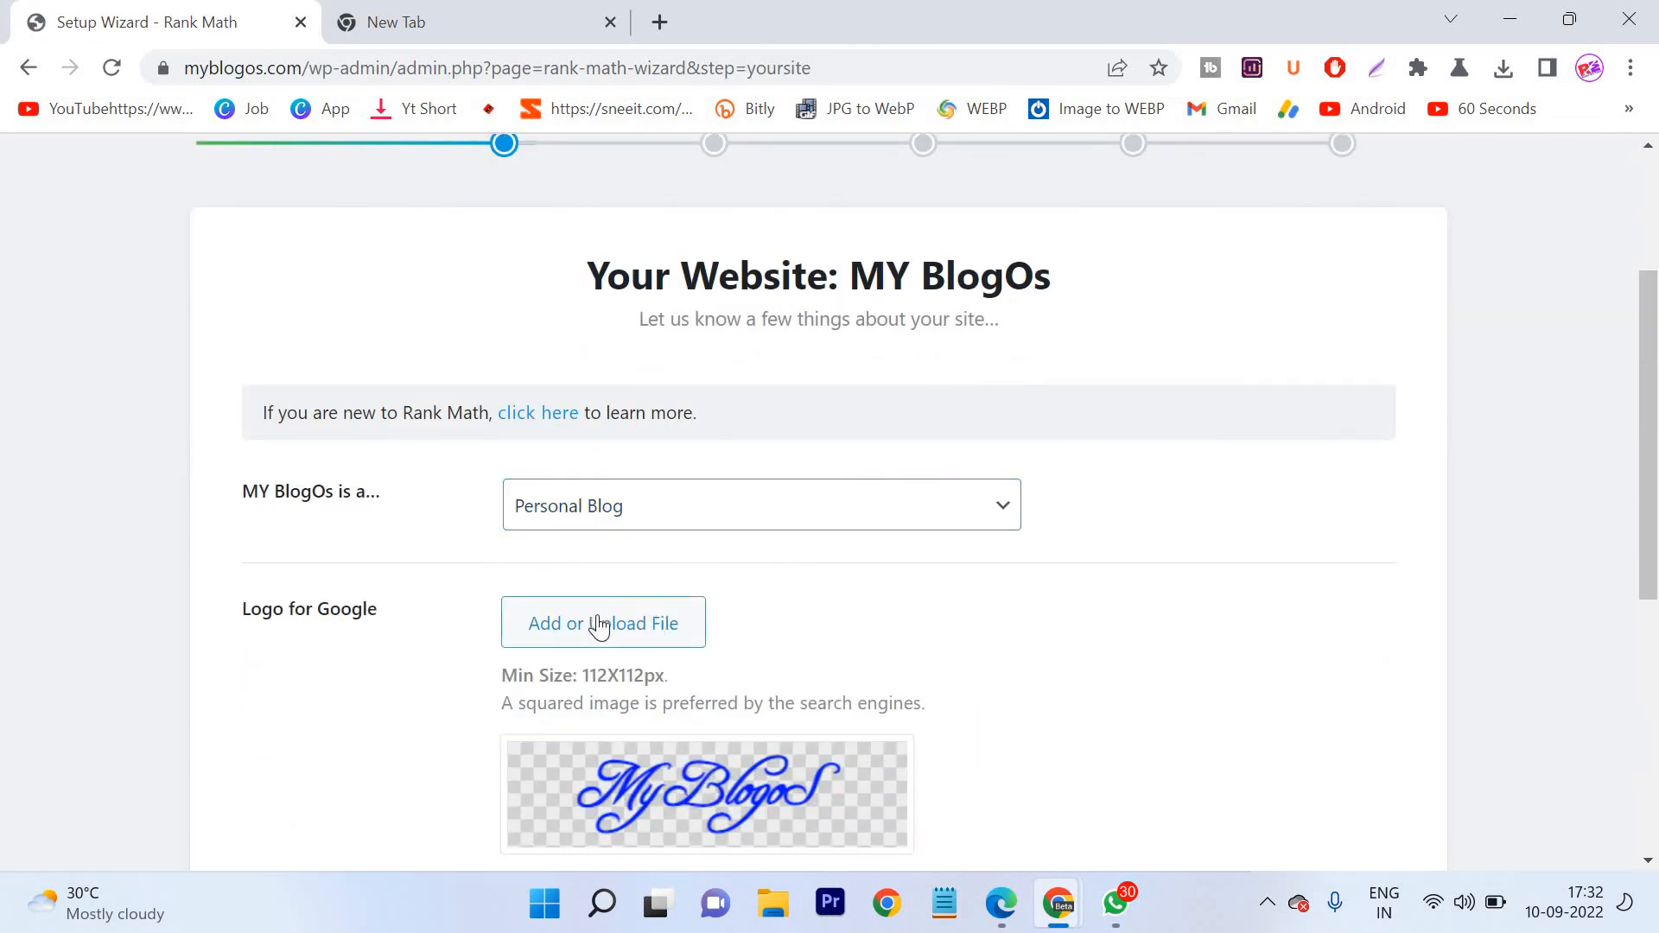
click(982, 524)
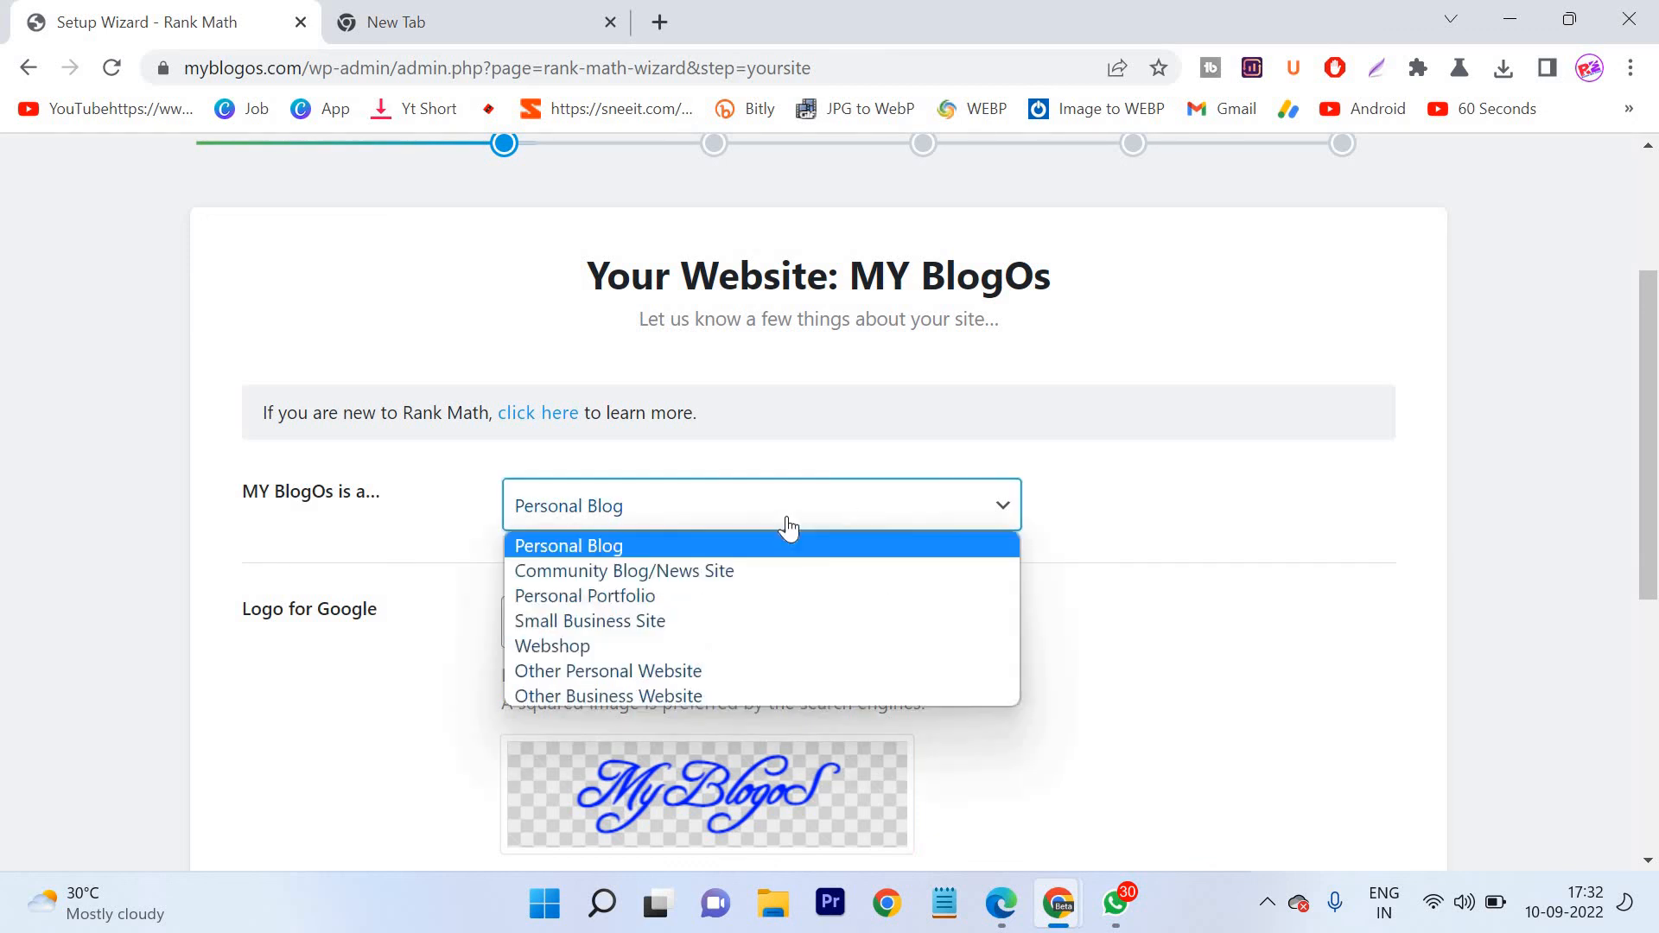
click(818, 542)
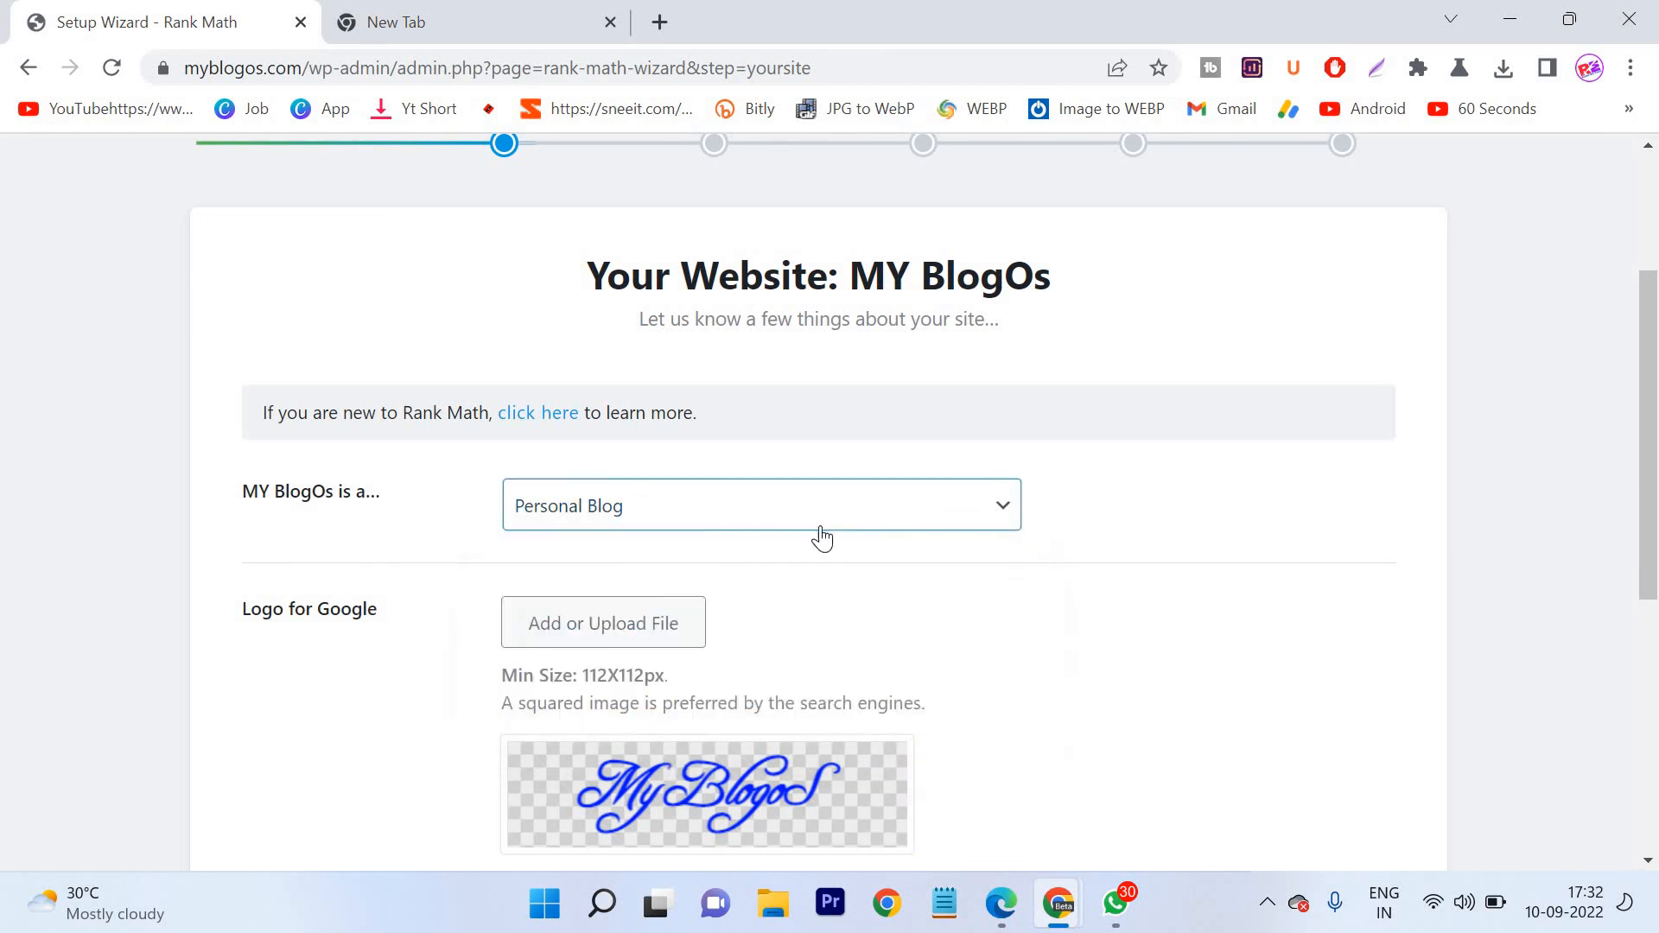
scroll(978, 703, down, 6)
scroll(512, 655, down, 1)
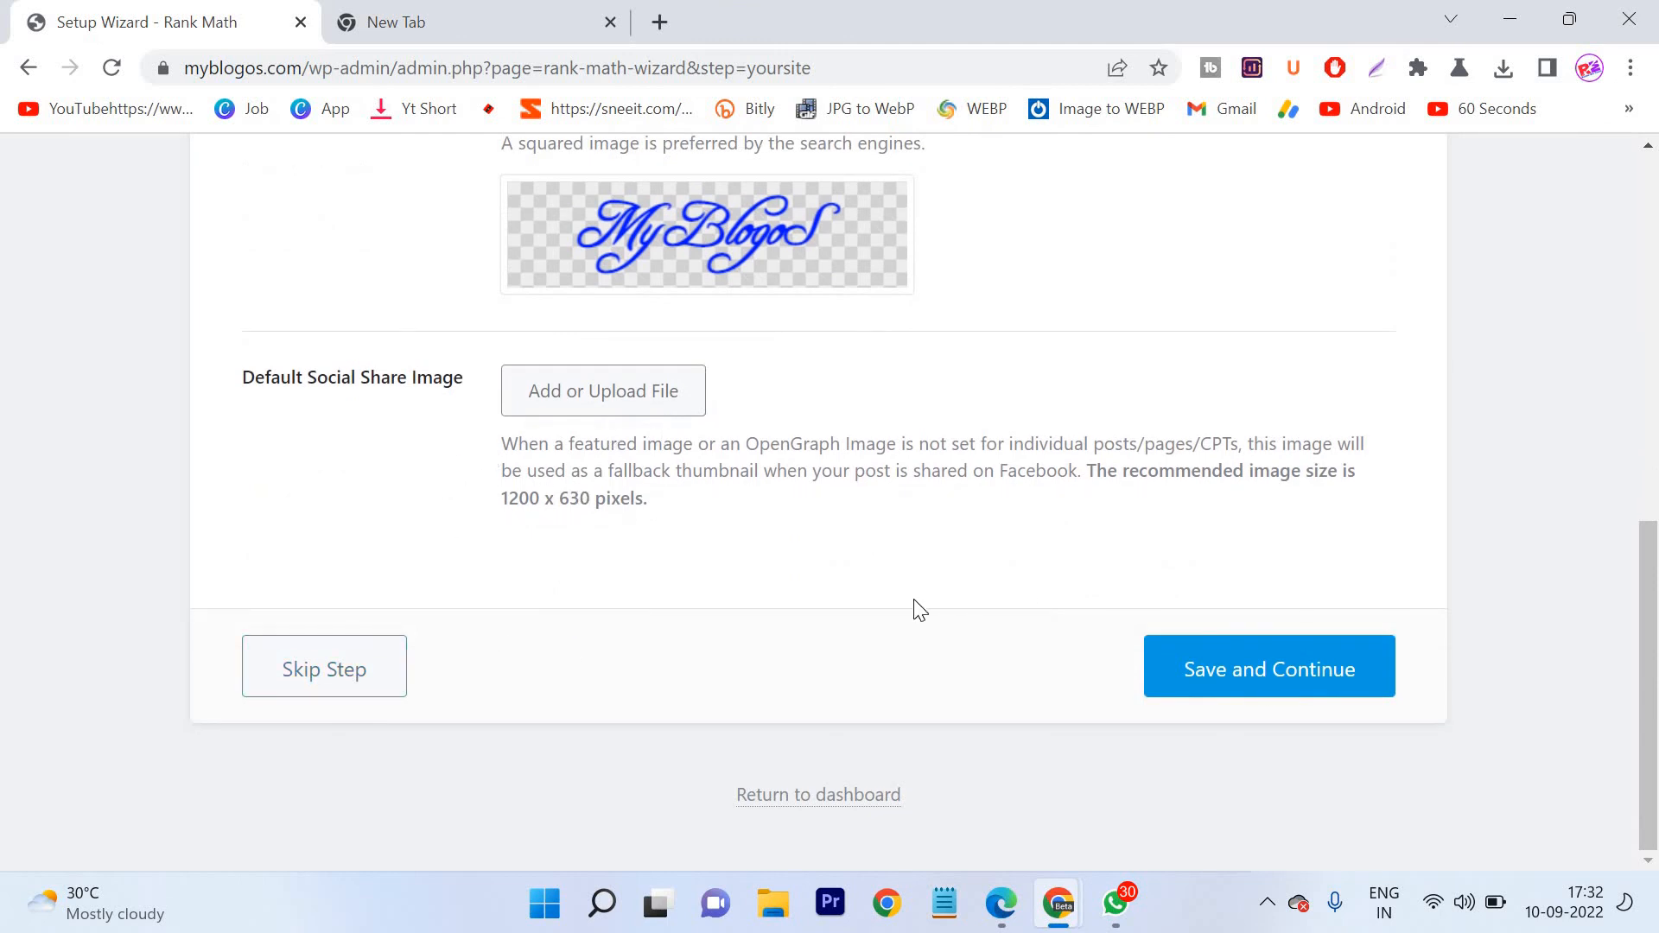
click(553, 387)
drag(309, 67, 1025, 167)
key(BackSpace)
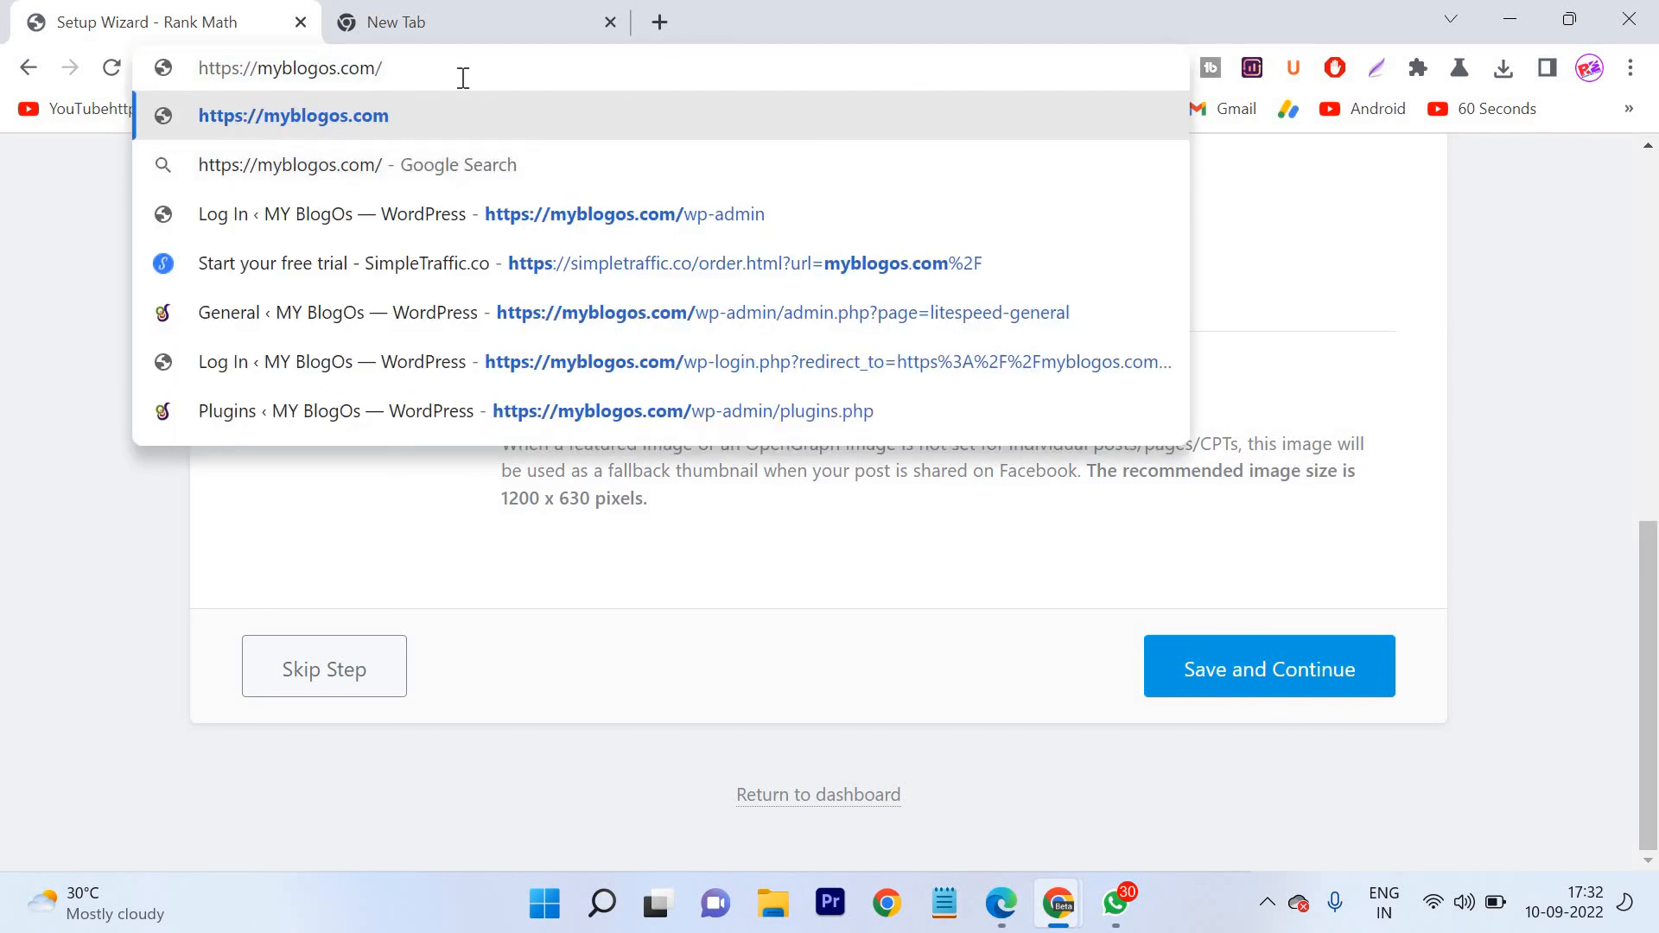
drag(339, 56, 208, 69)
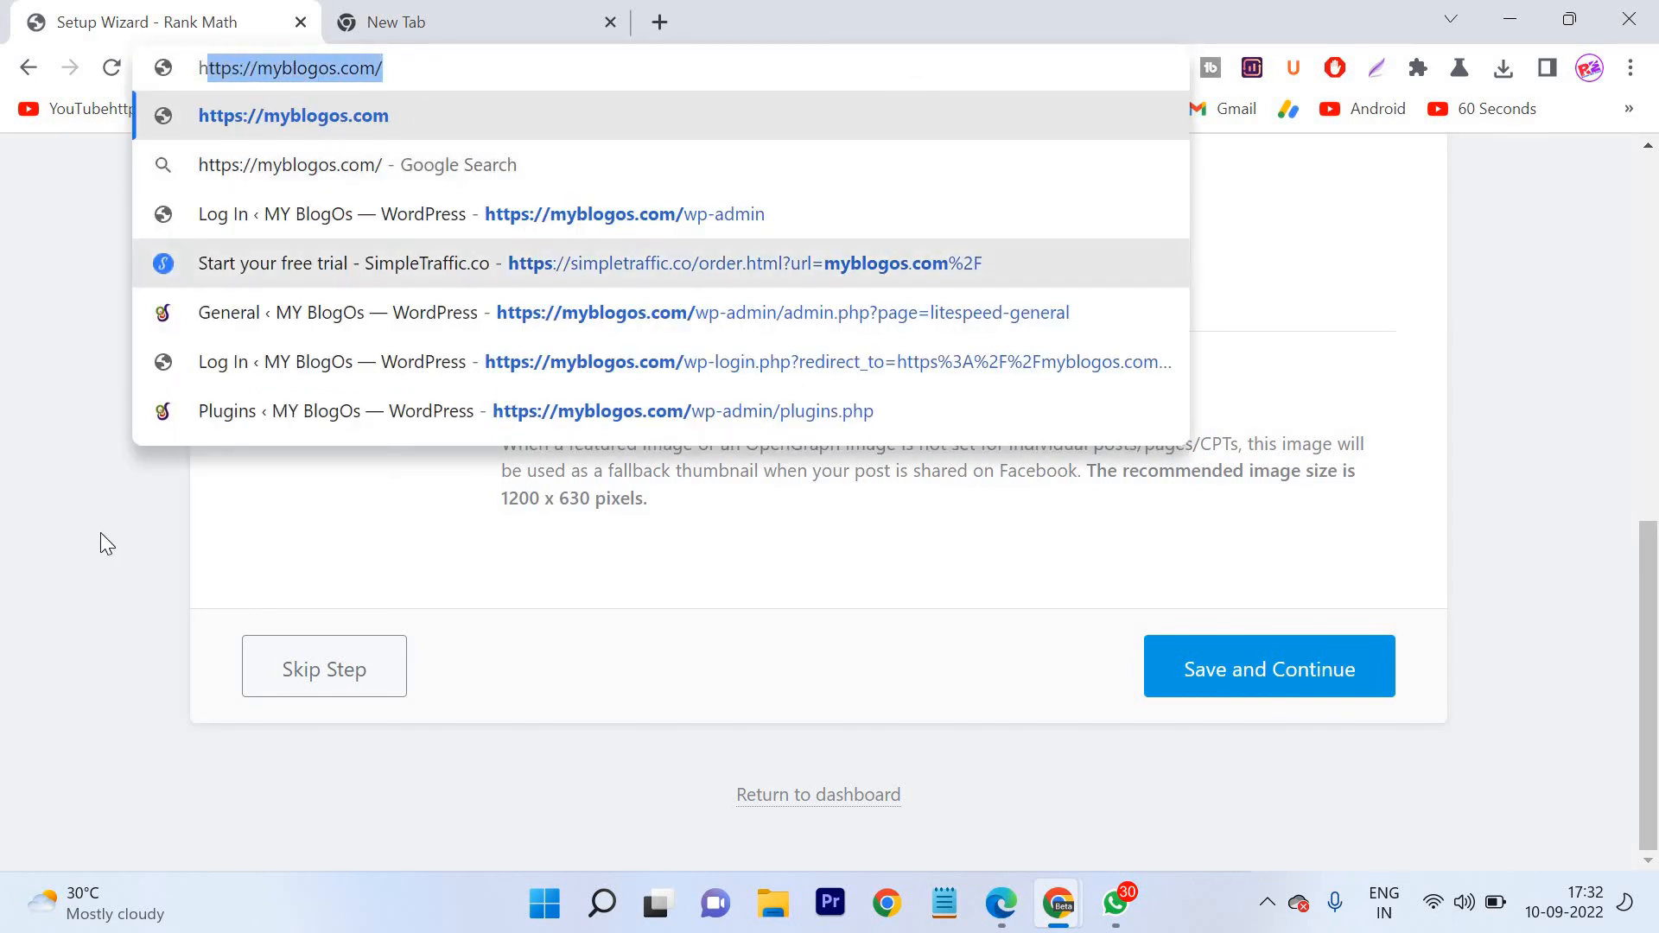
click(100, 532)
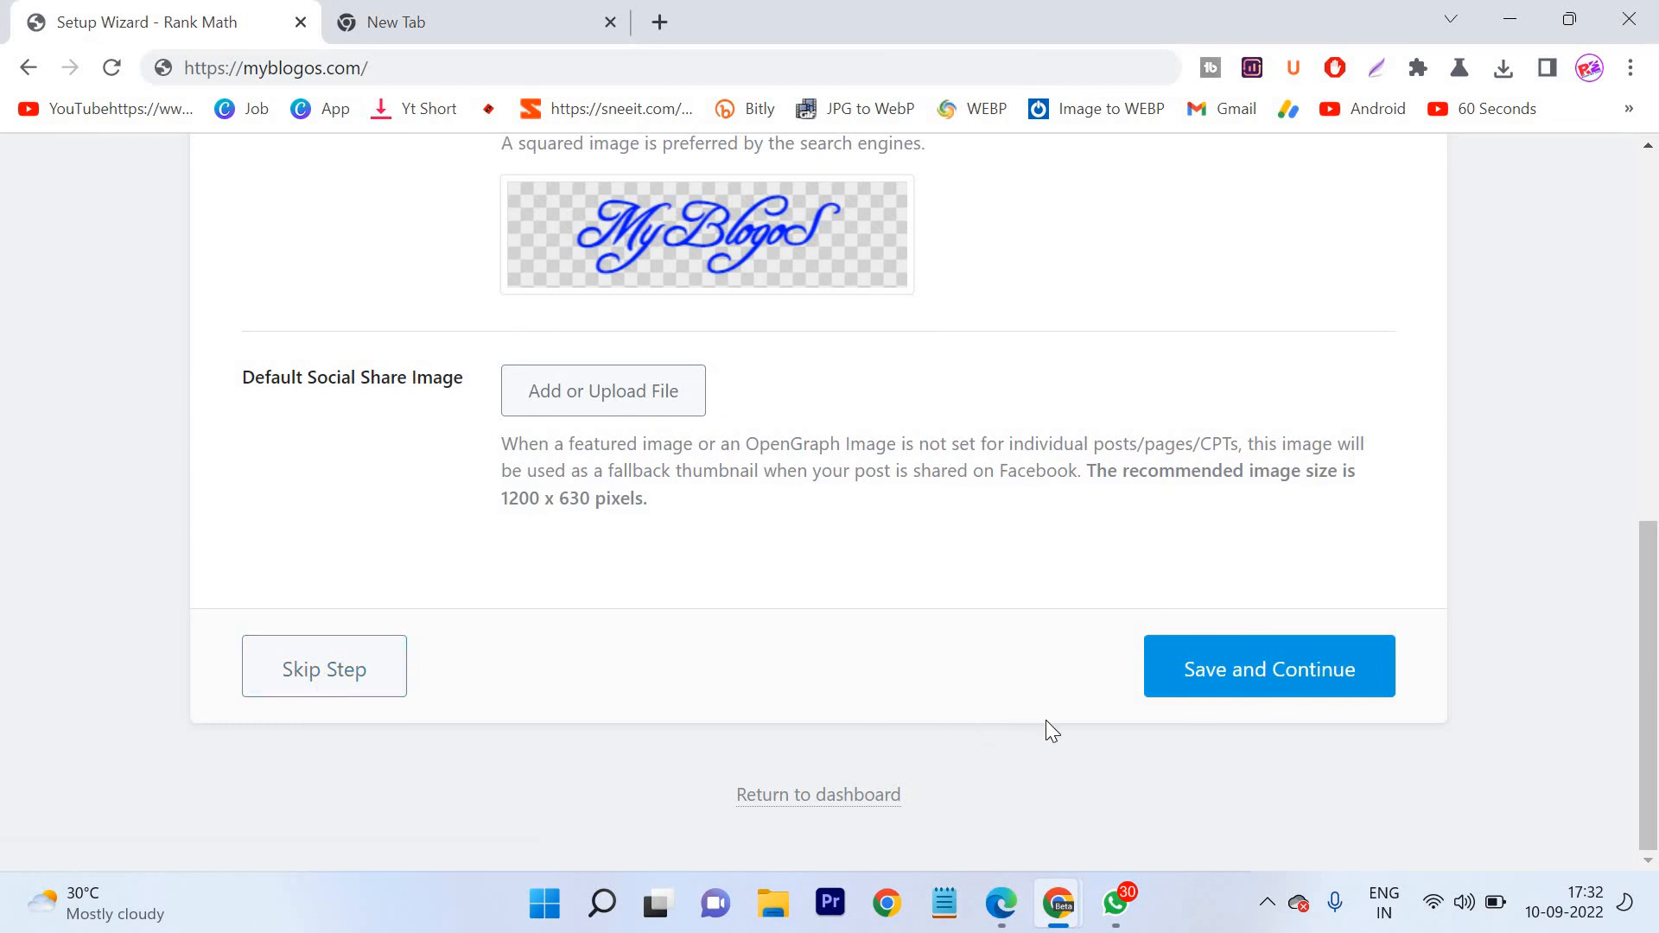
- Save the website details and skip the Analytics step without connecting a Rank Math account
click(1239, 691)
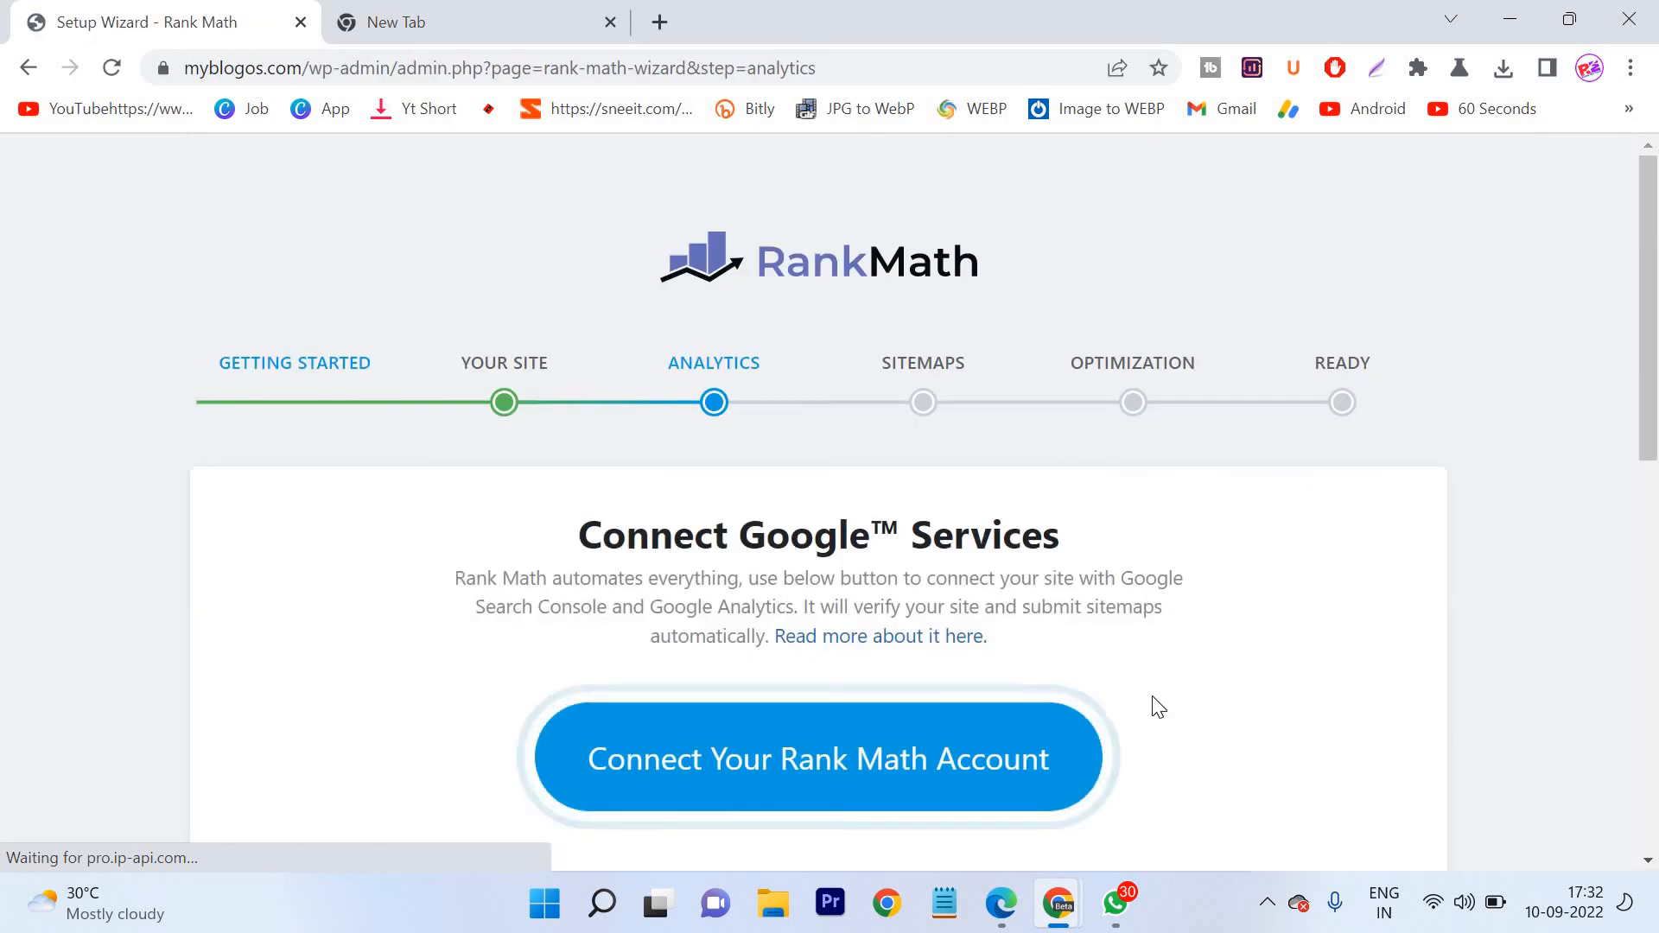
scroll(1037, 678, down, 1)
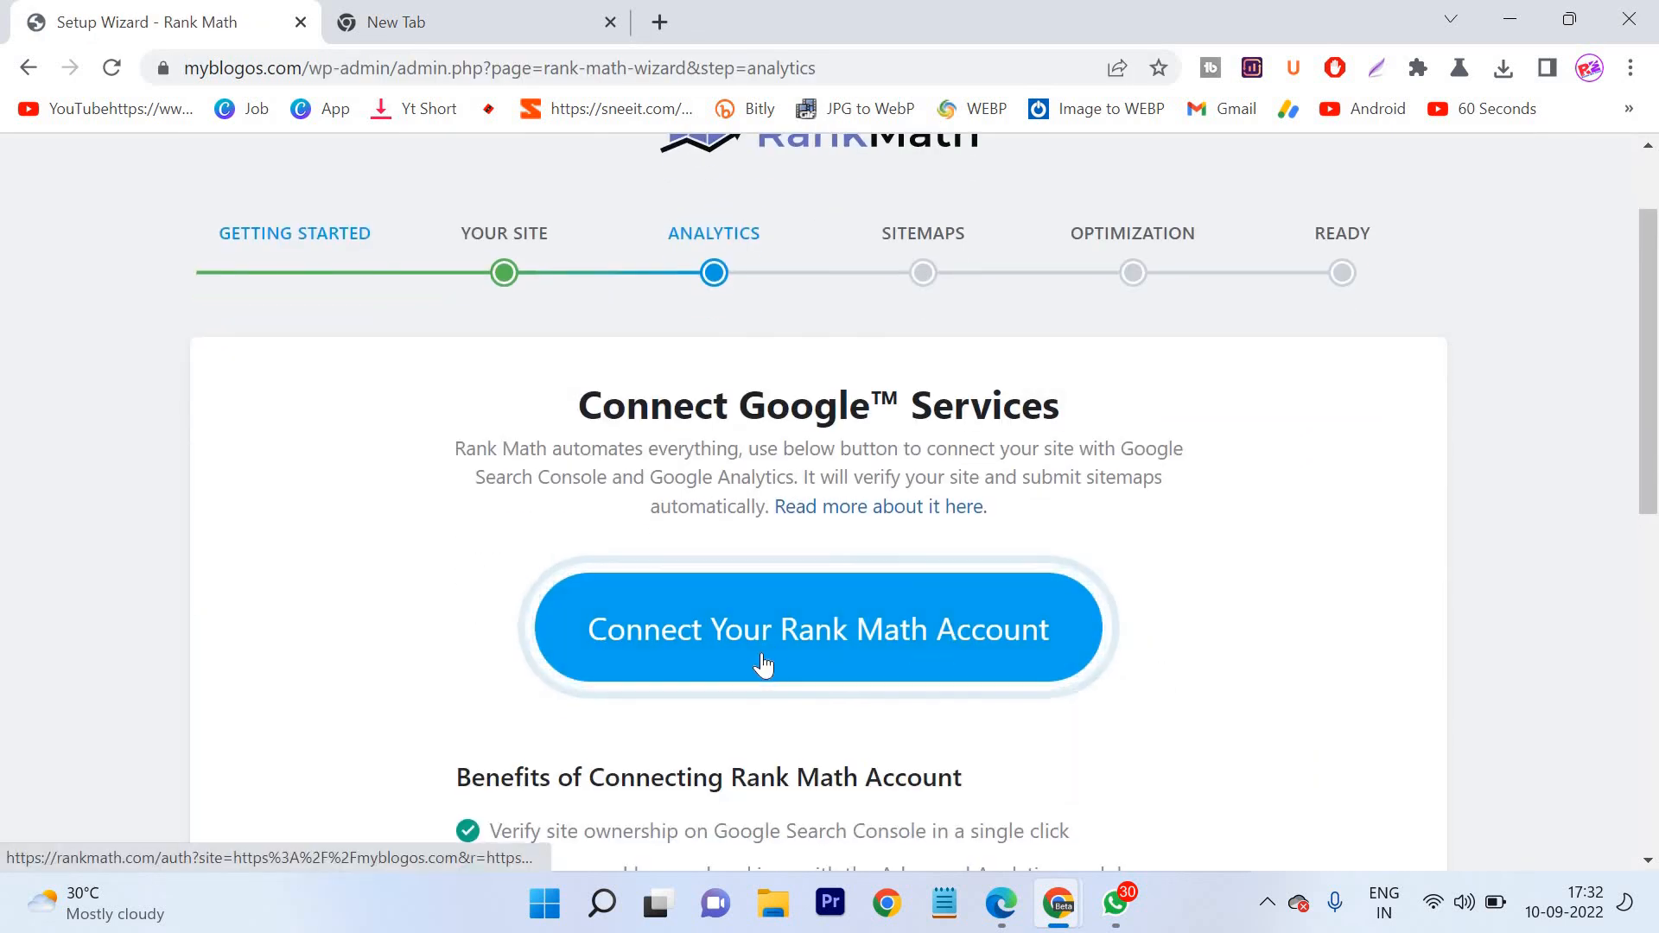
scroll(923, 624, down, 6)
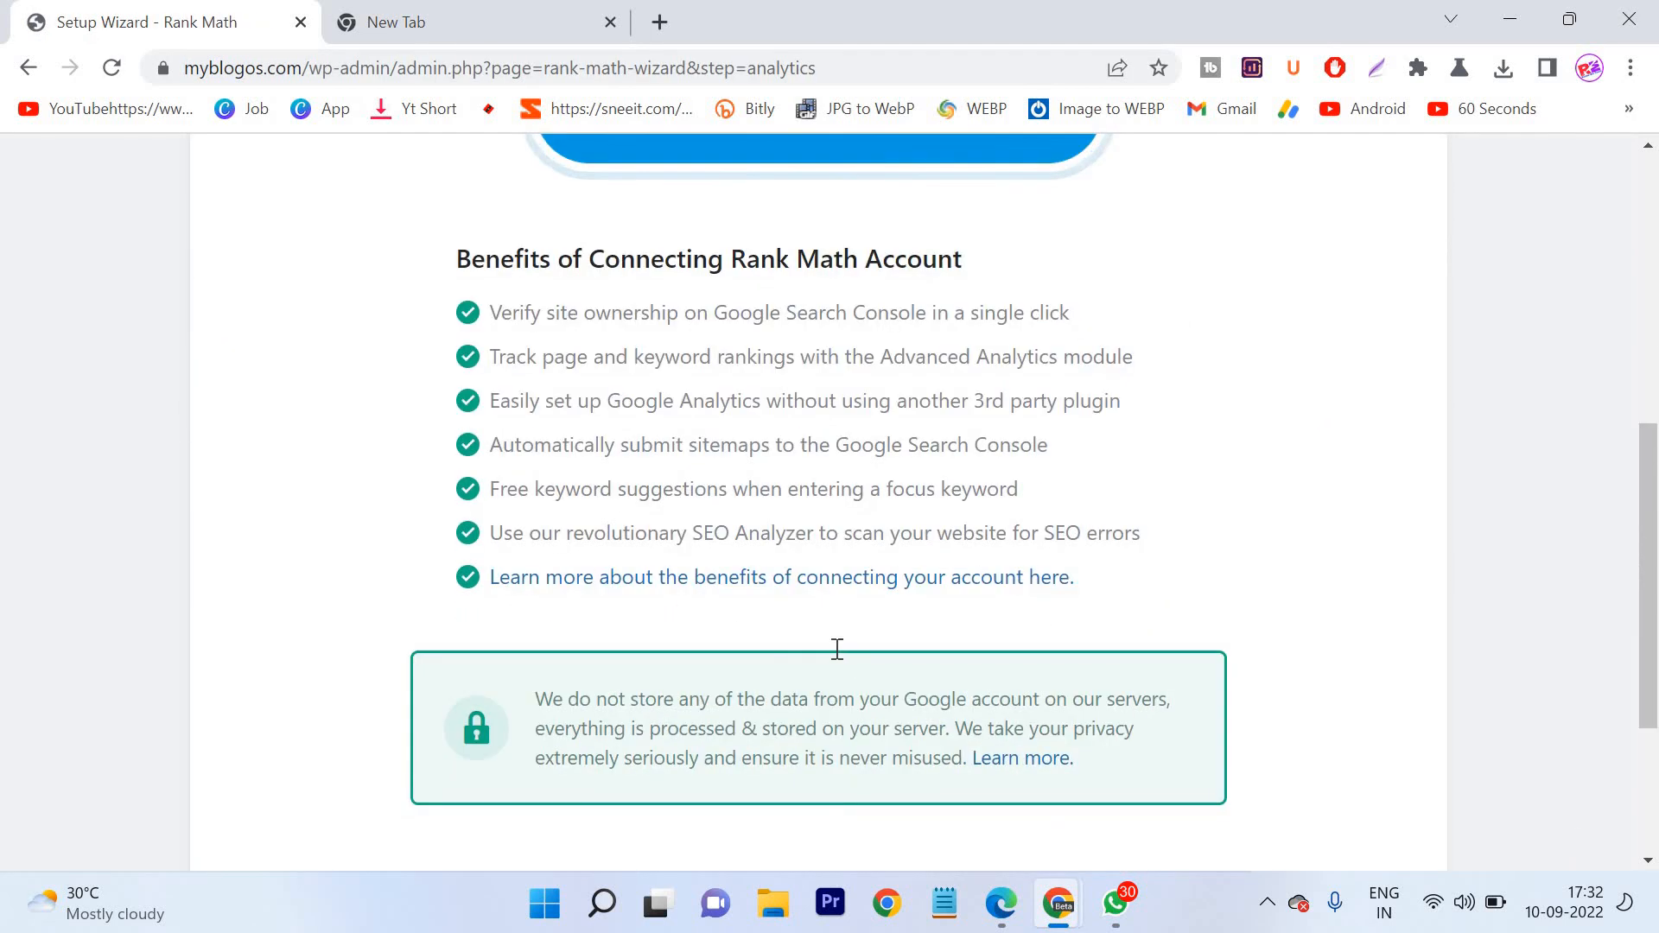
scroll(374, 689, down, 3)
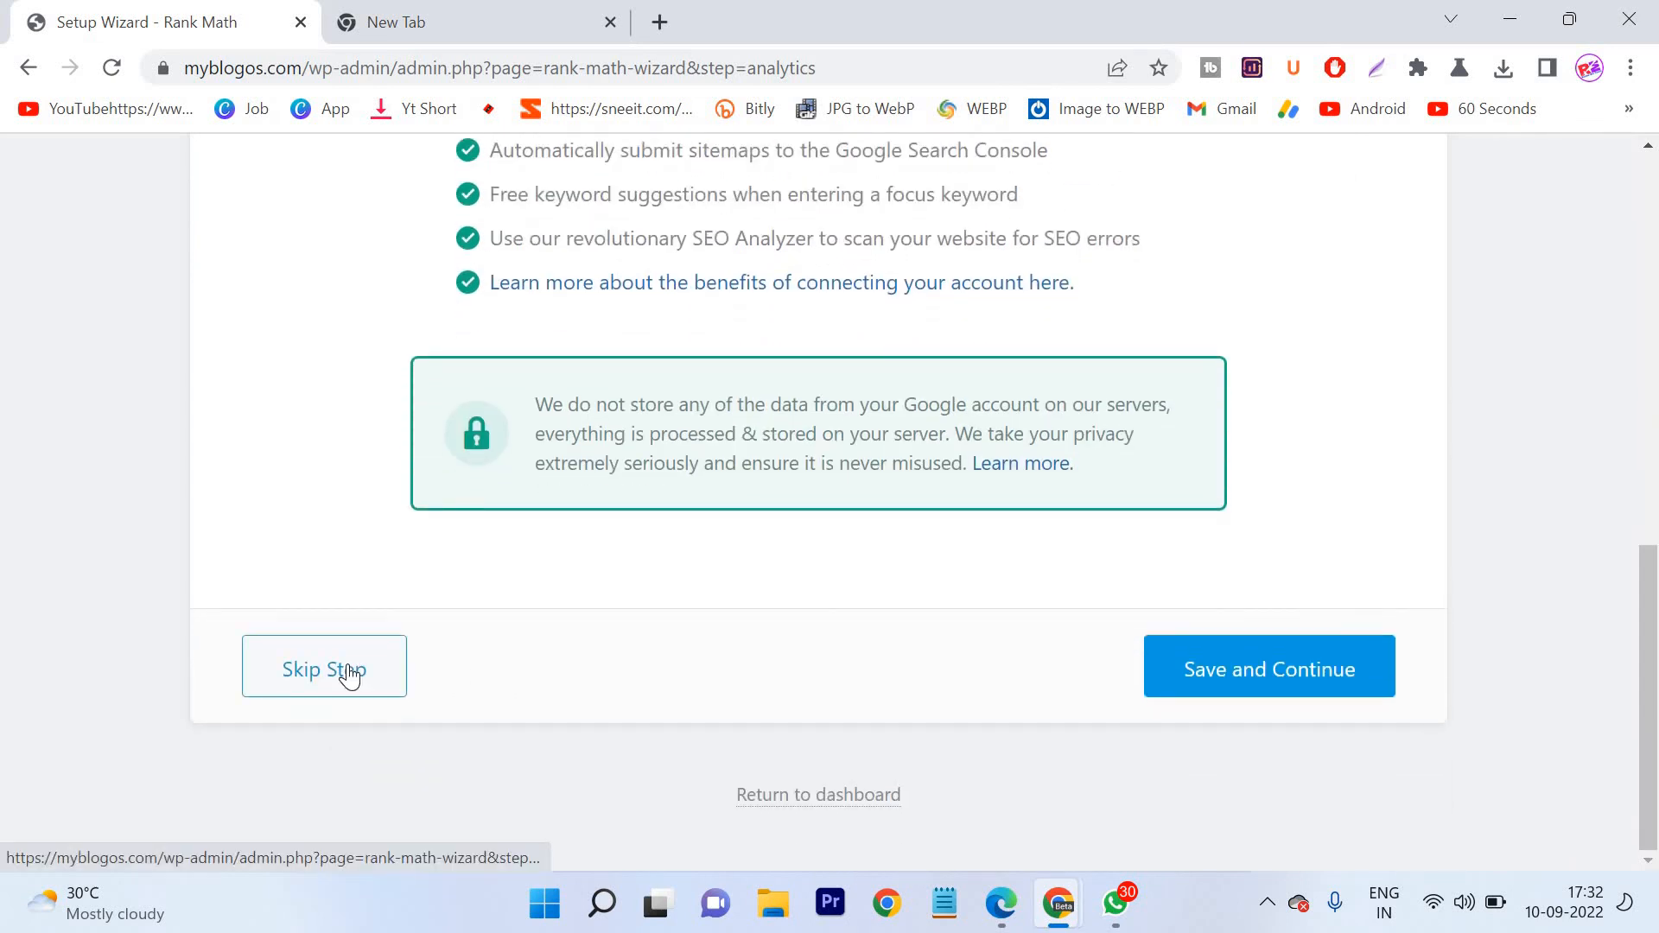
click(349, 675)
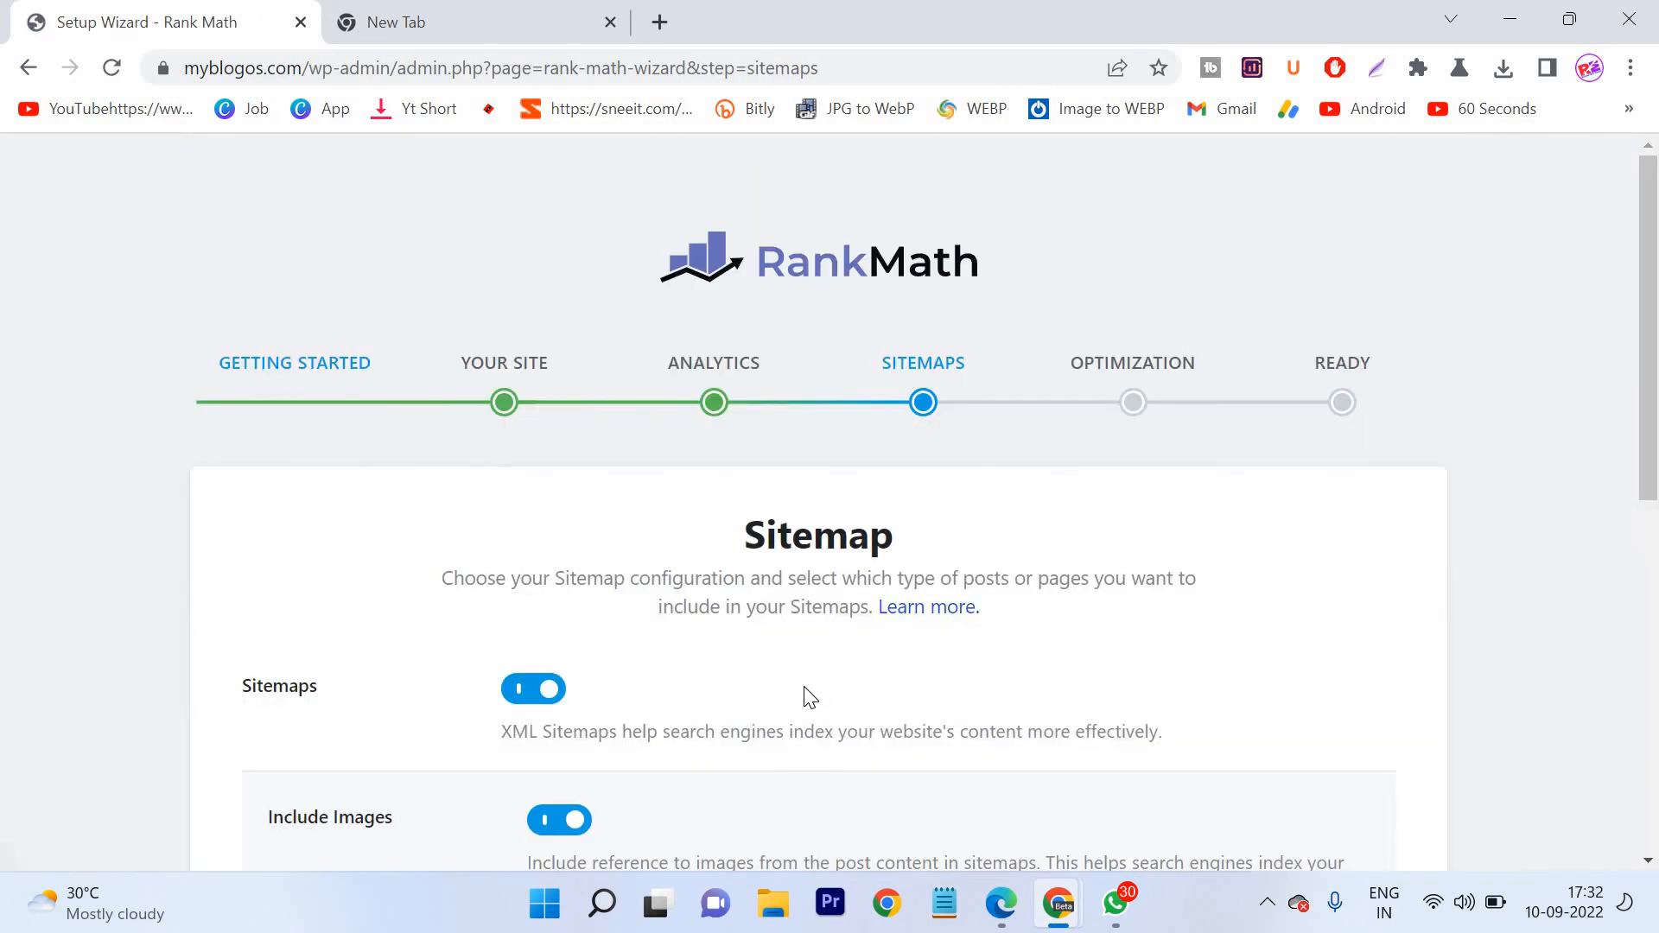
- Review the sitemap settings for images, post types and taxonomies, and save them to continue the wizard
scroll(548, 415, down, 3)
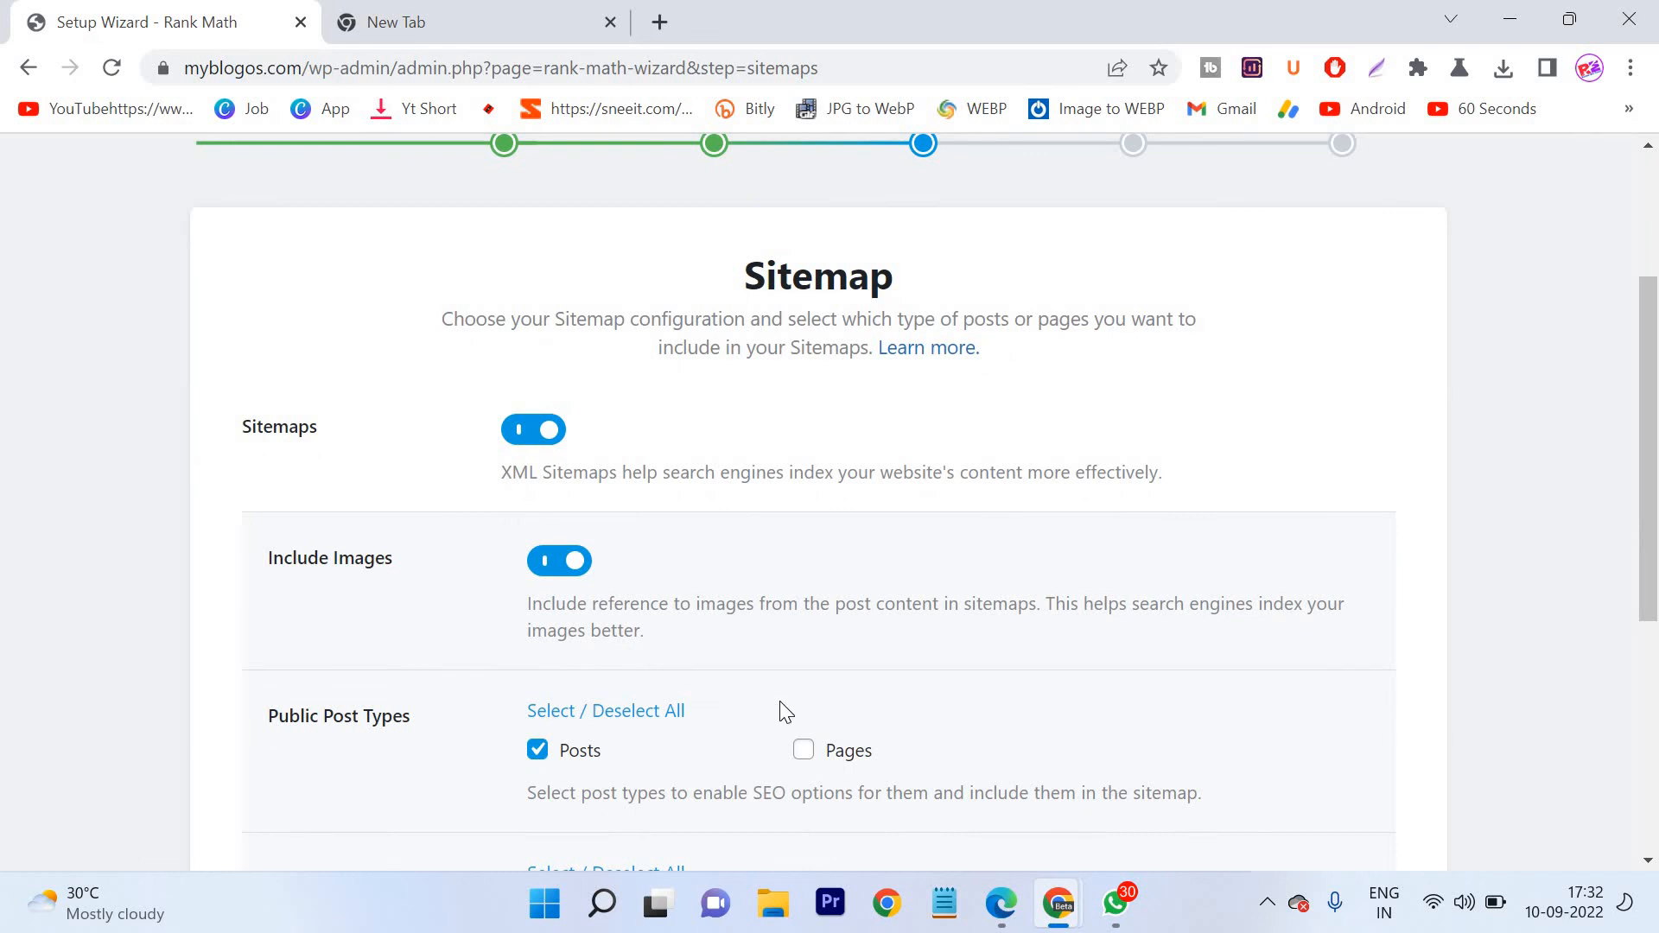
scroll(444, 547, down, 3)
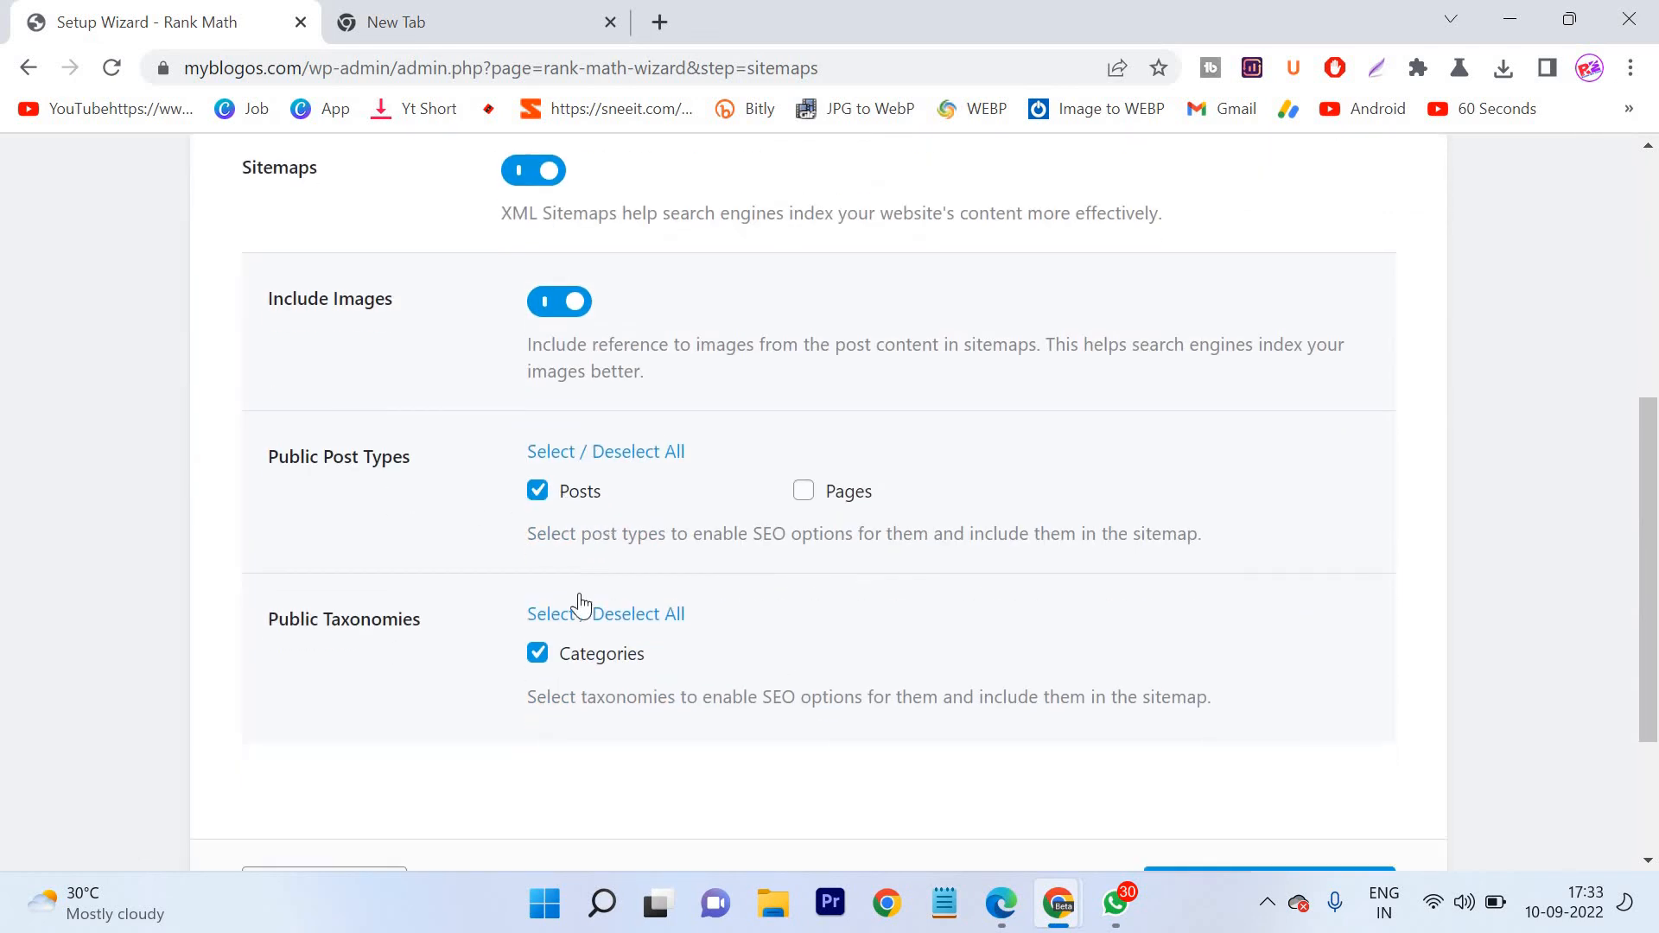
scroll(989, 677, down, 3)
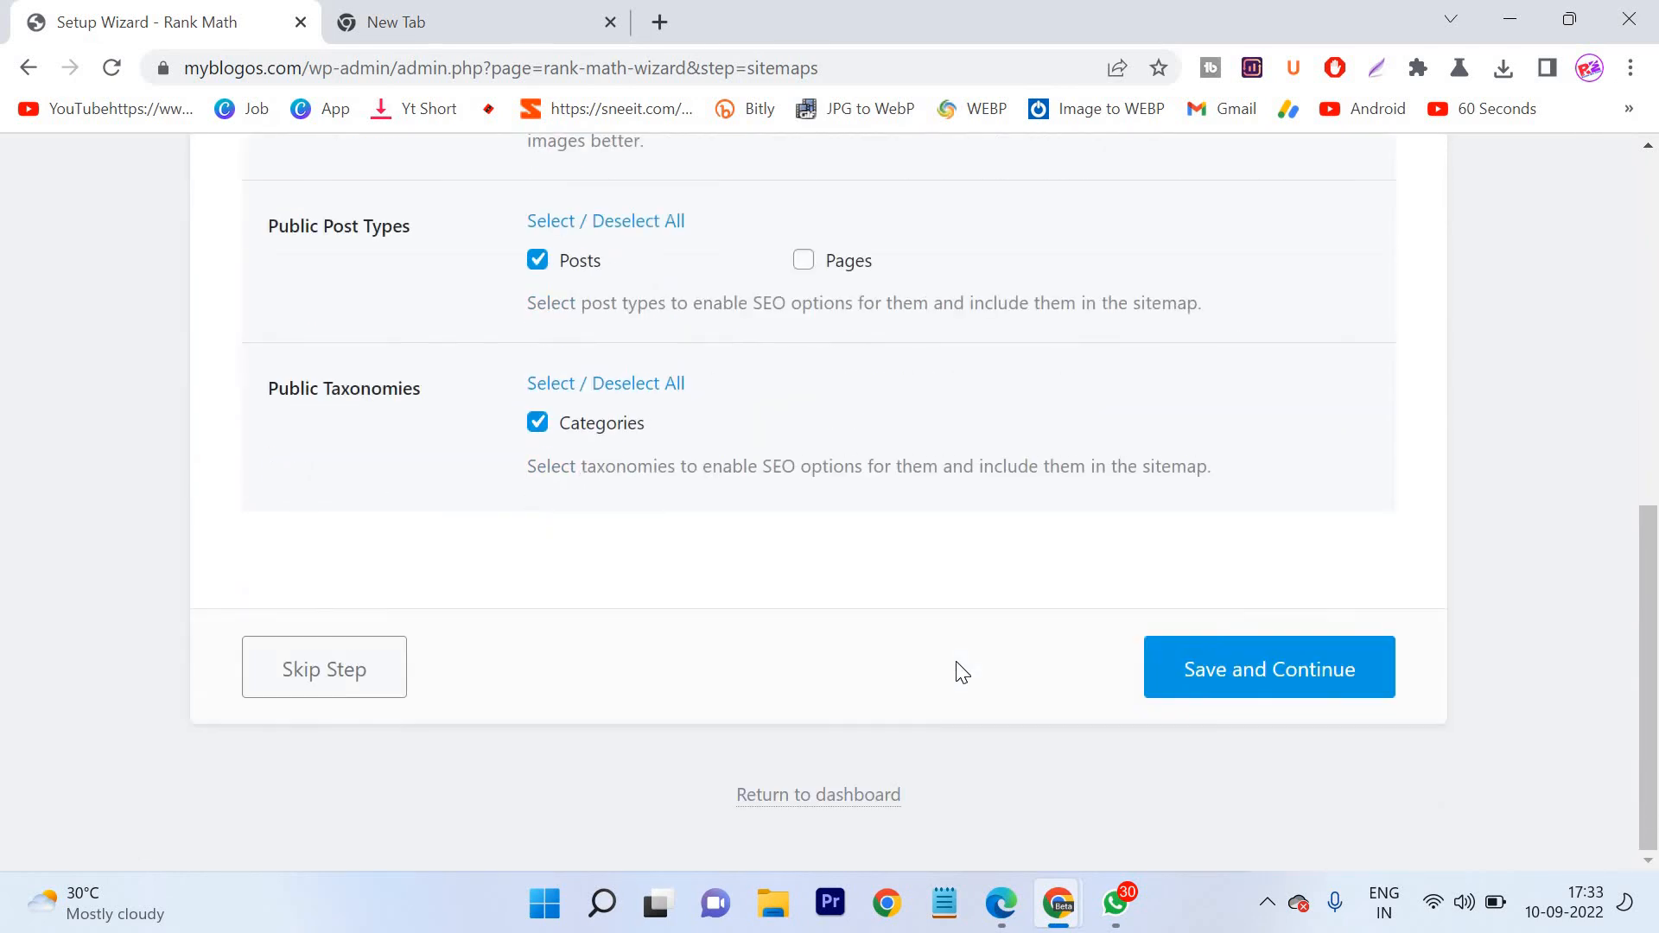
scroll(961, 674, up, 10)
scroll(934, 648, down, 10)
click(1264, 685)
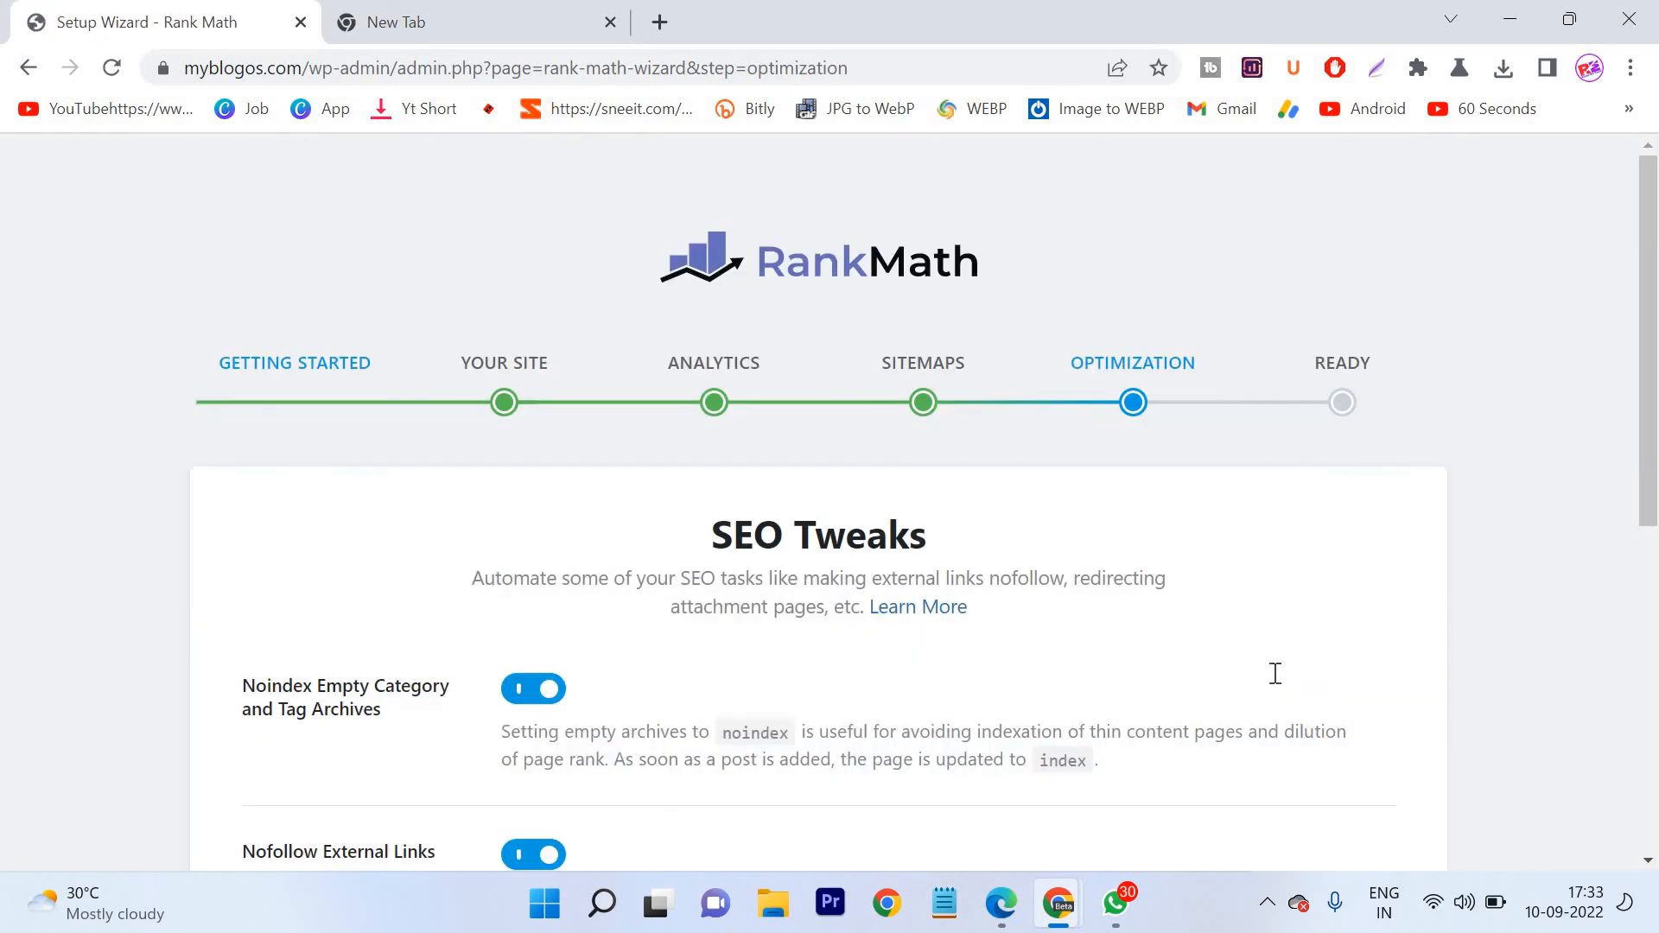
- Save the SEO Tweaks with their existing options and proceed to the wizard's advanced options setup
scroll(1274, 675, down, 4)
scroll(1280, 684, down, 2)
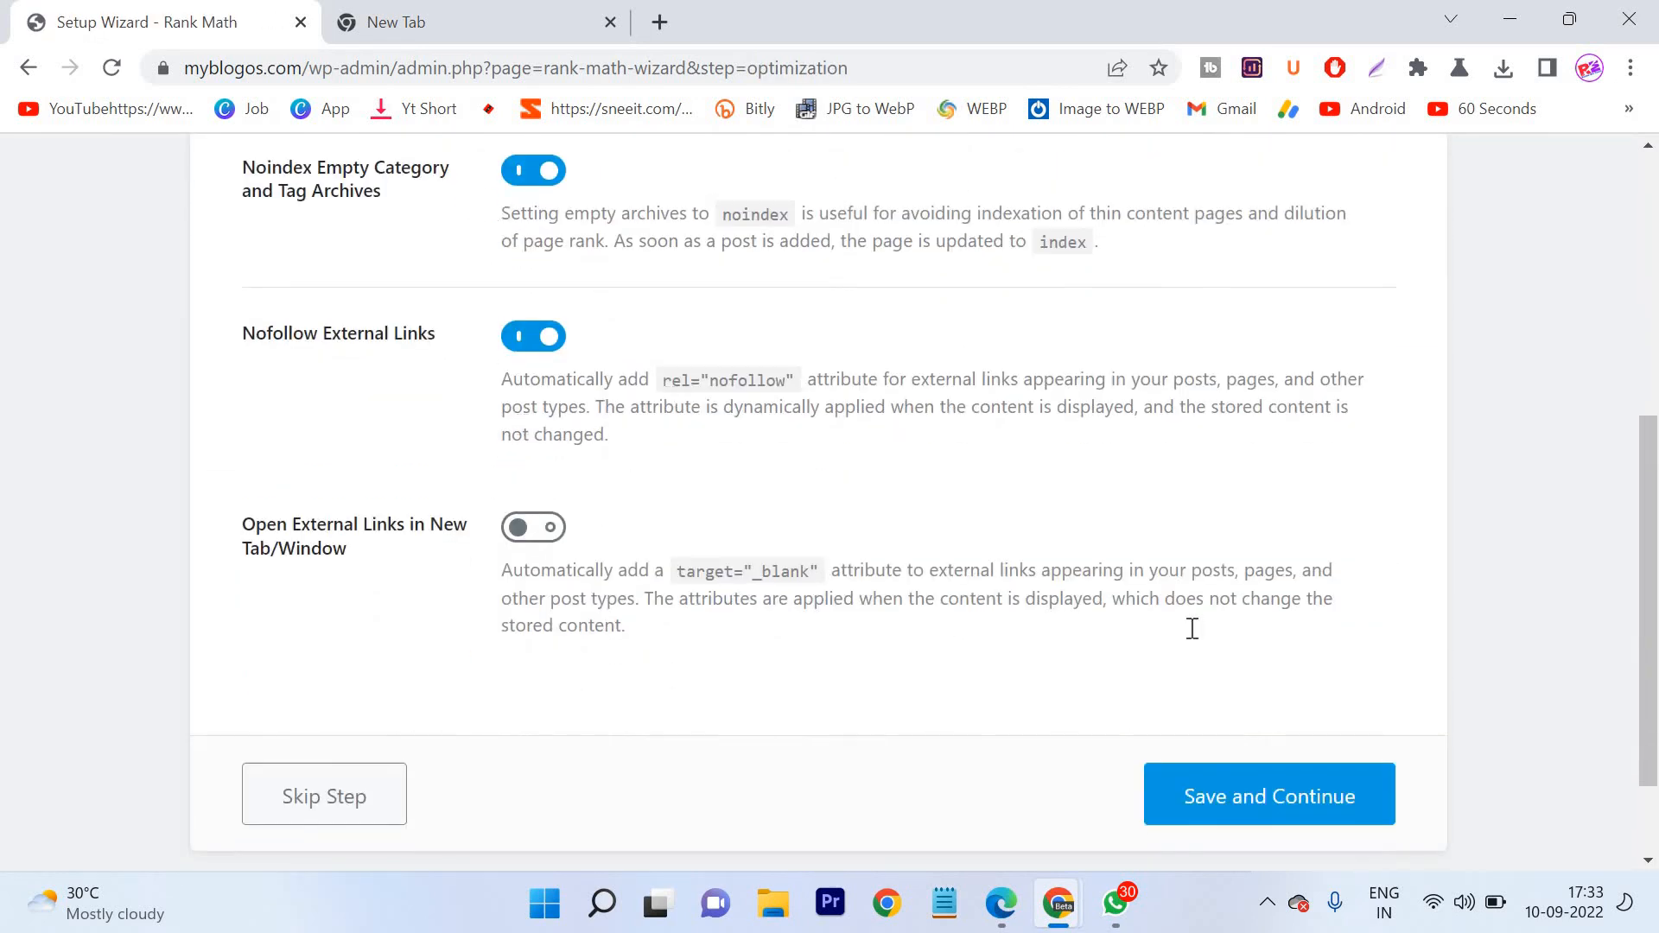
click(1249, 791)
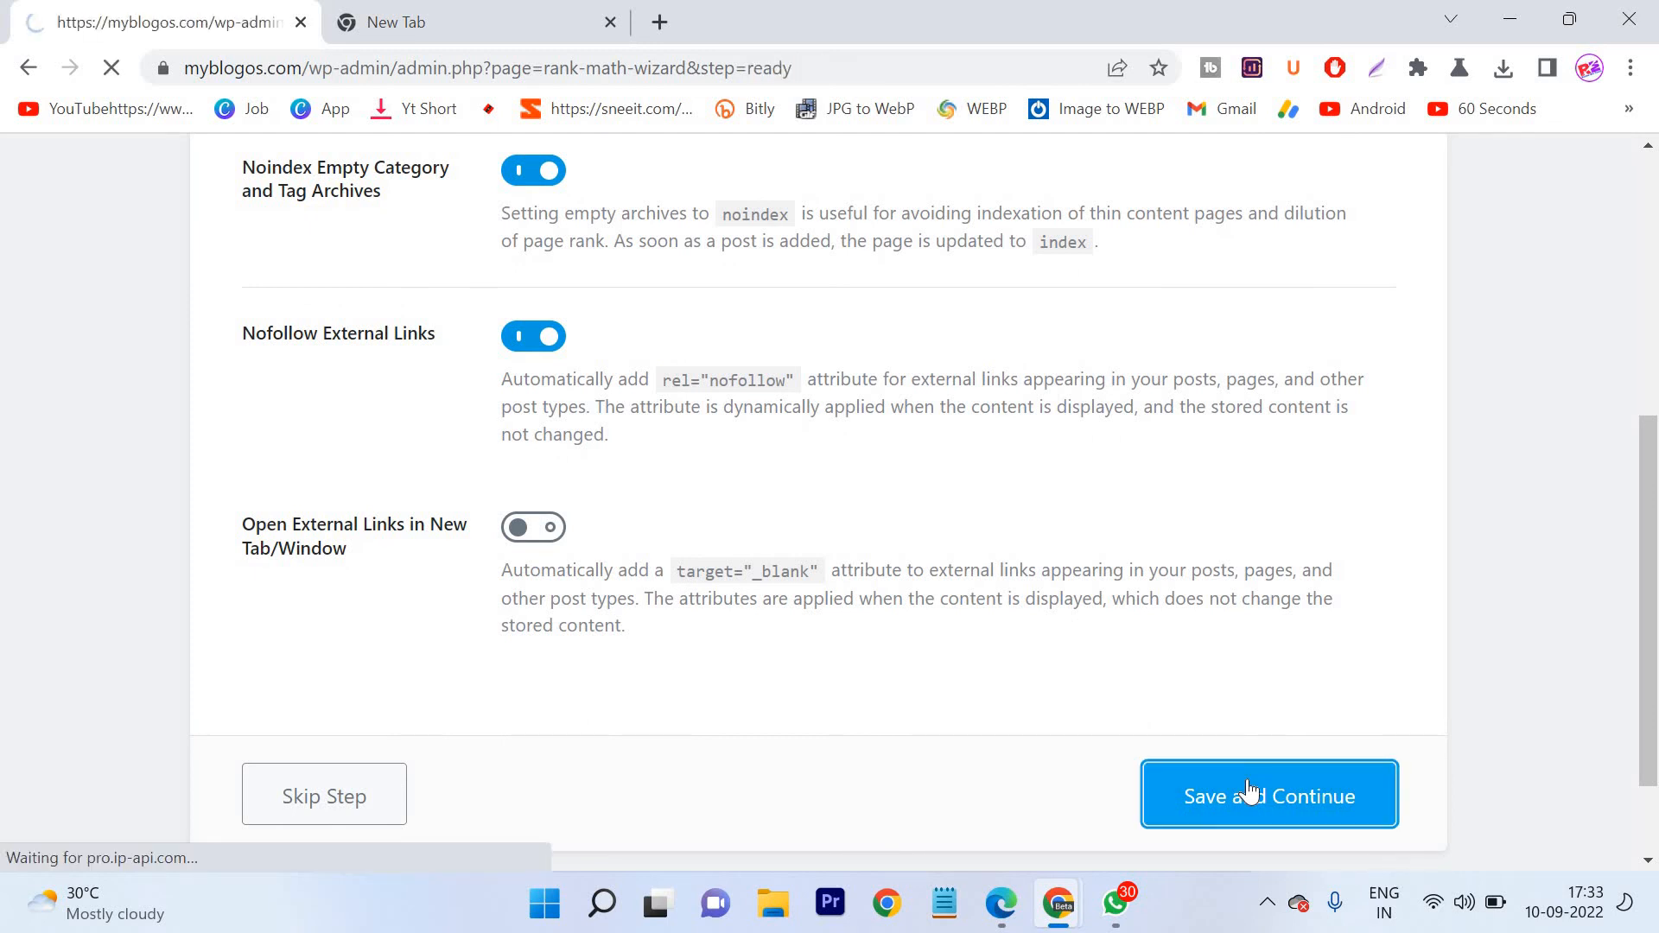
scroll(1168, 750, down, 4)
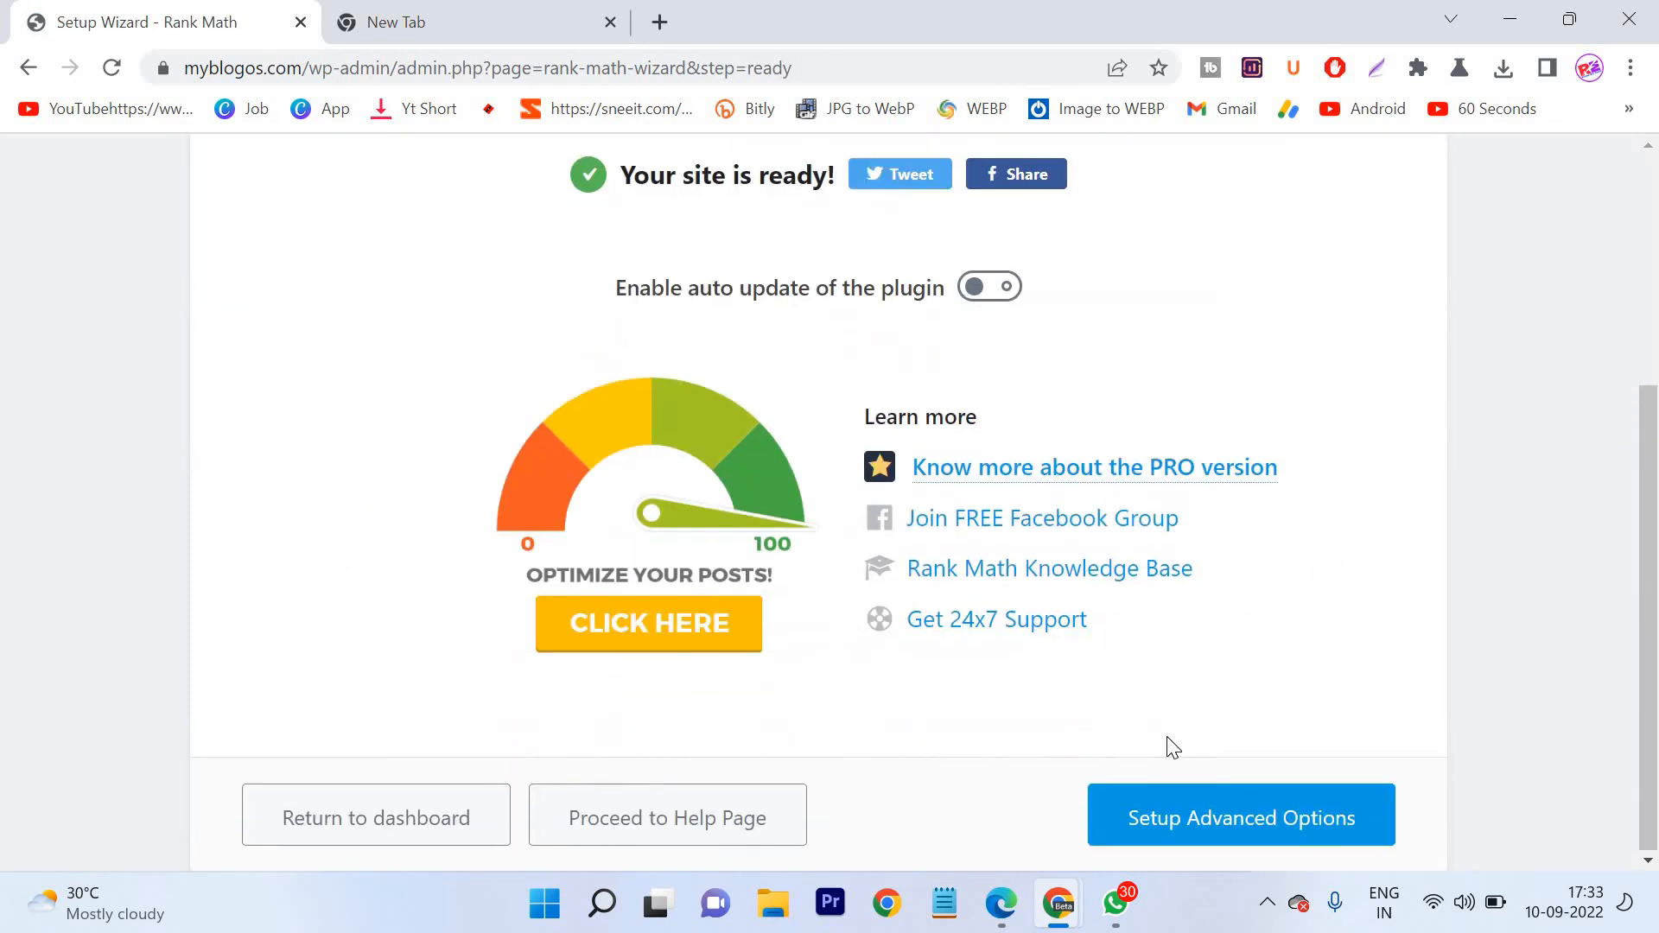
click(1250, 817)
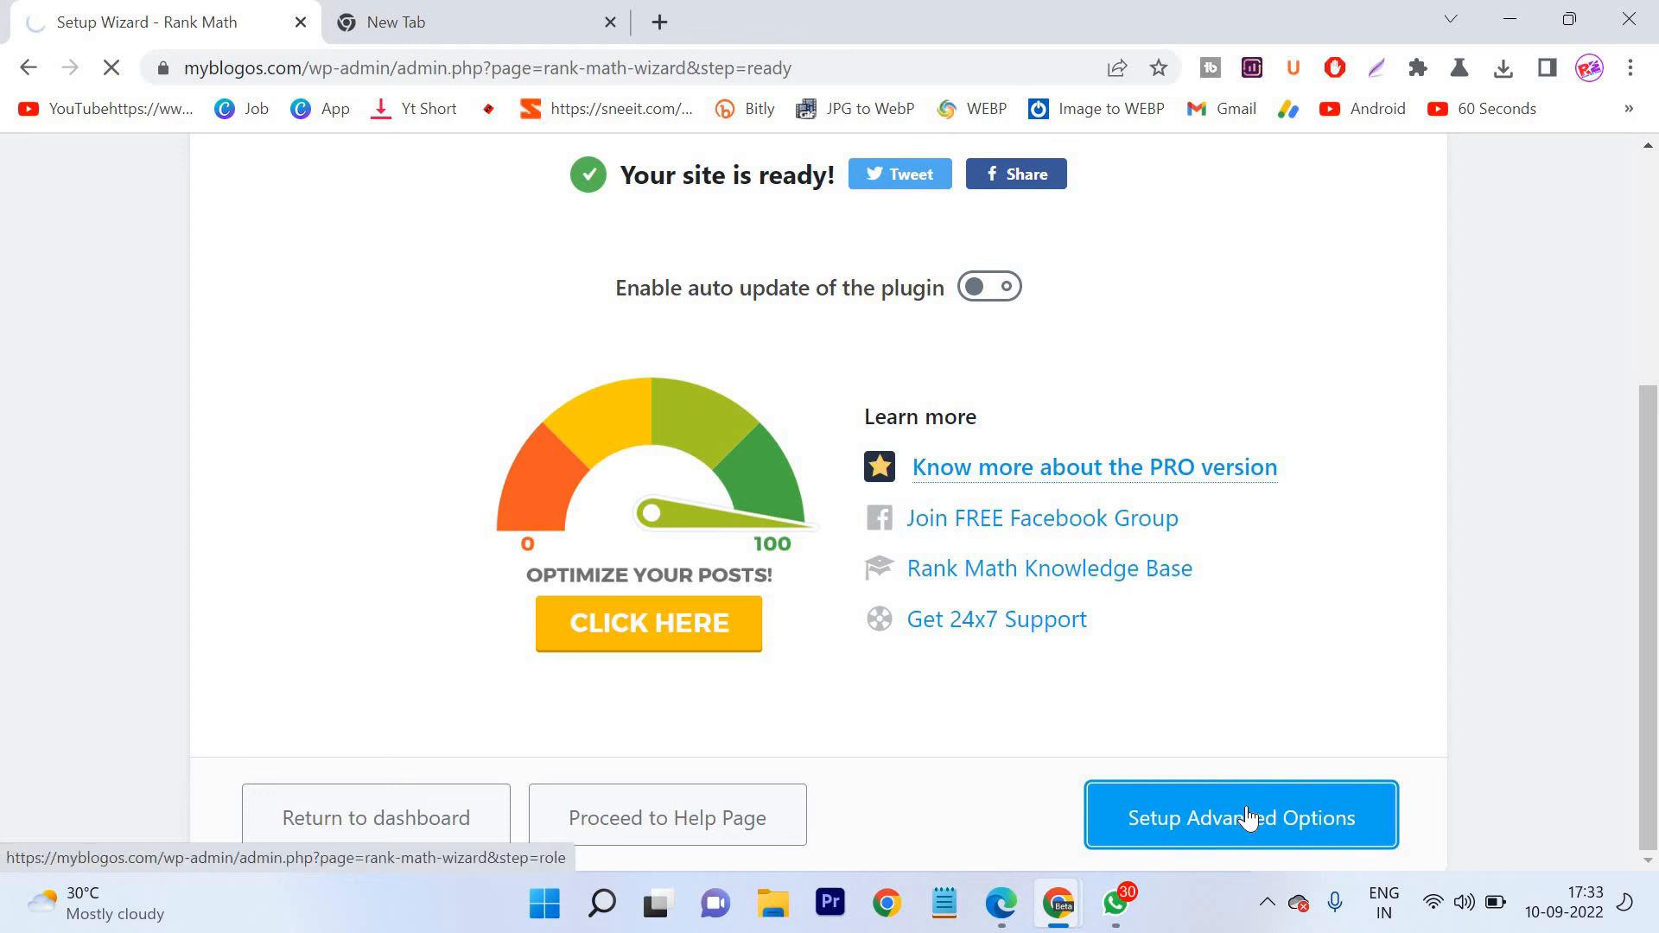
- Turn on the Role Manager to show the capability lists for the WordPress roles
scroll(993, 678, down, 2)
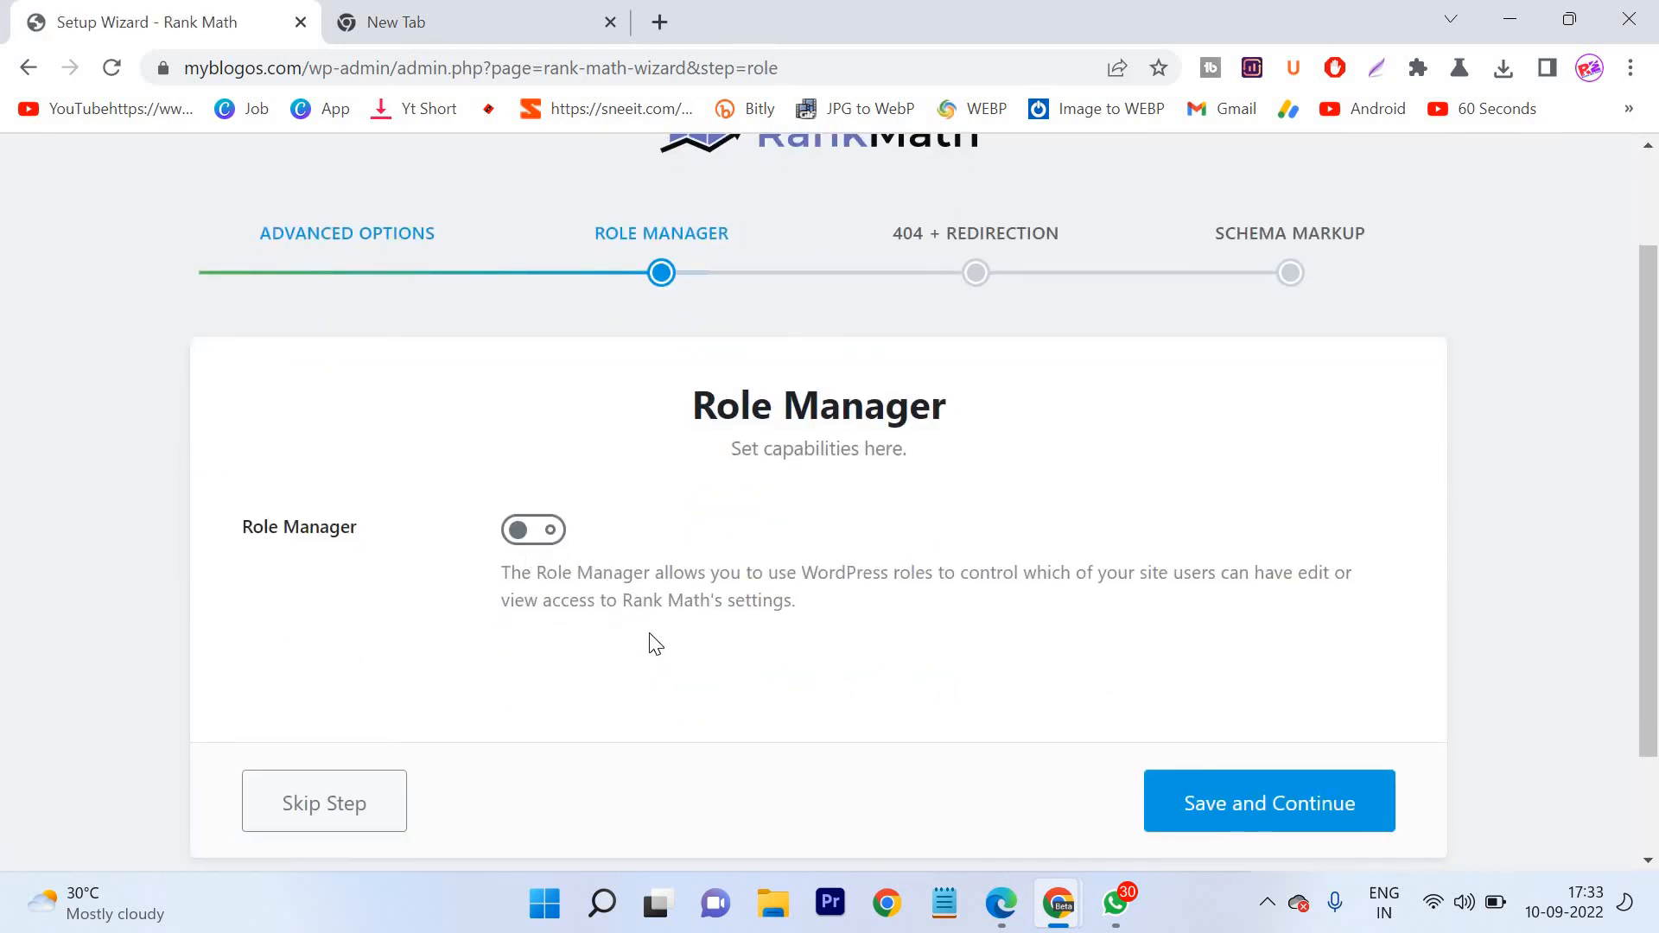
click(535, 530)
scroll(782, 600, down, 3)
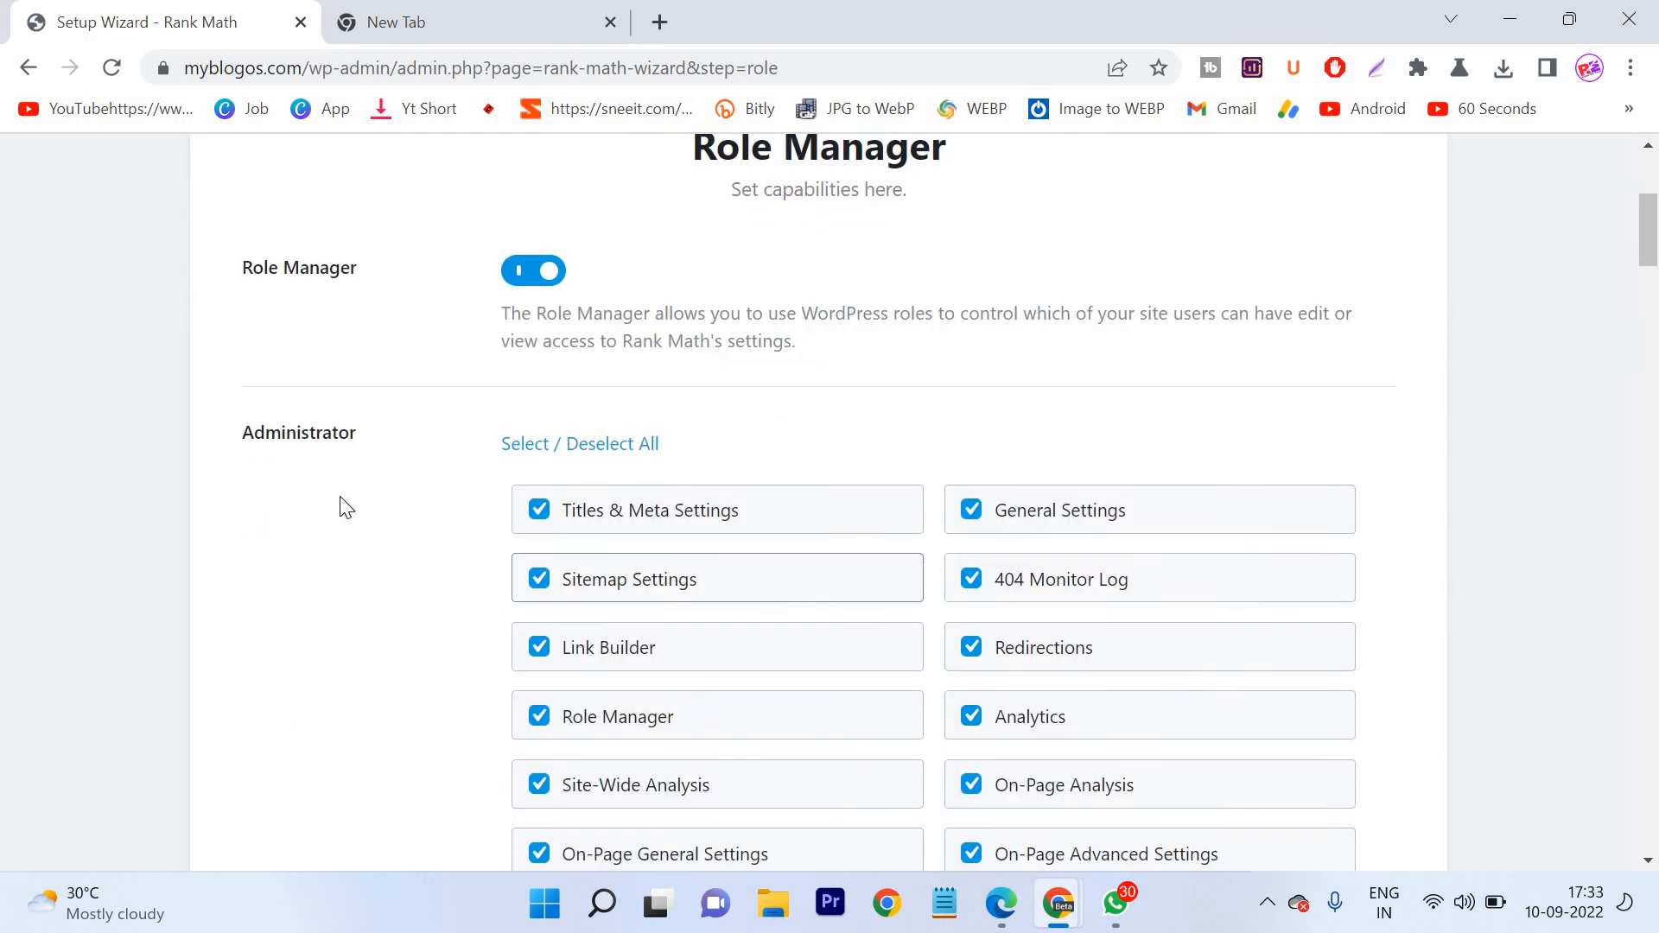
- Examine which Rank Math capabilities are assigned to each role, from Administrator and Editor through Author, Contributor, Subscriber and Customer
scroll(680, 369, down, 3)
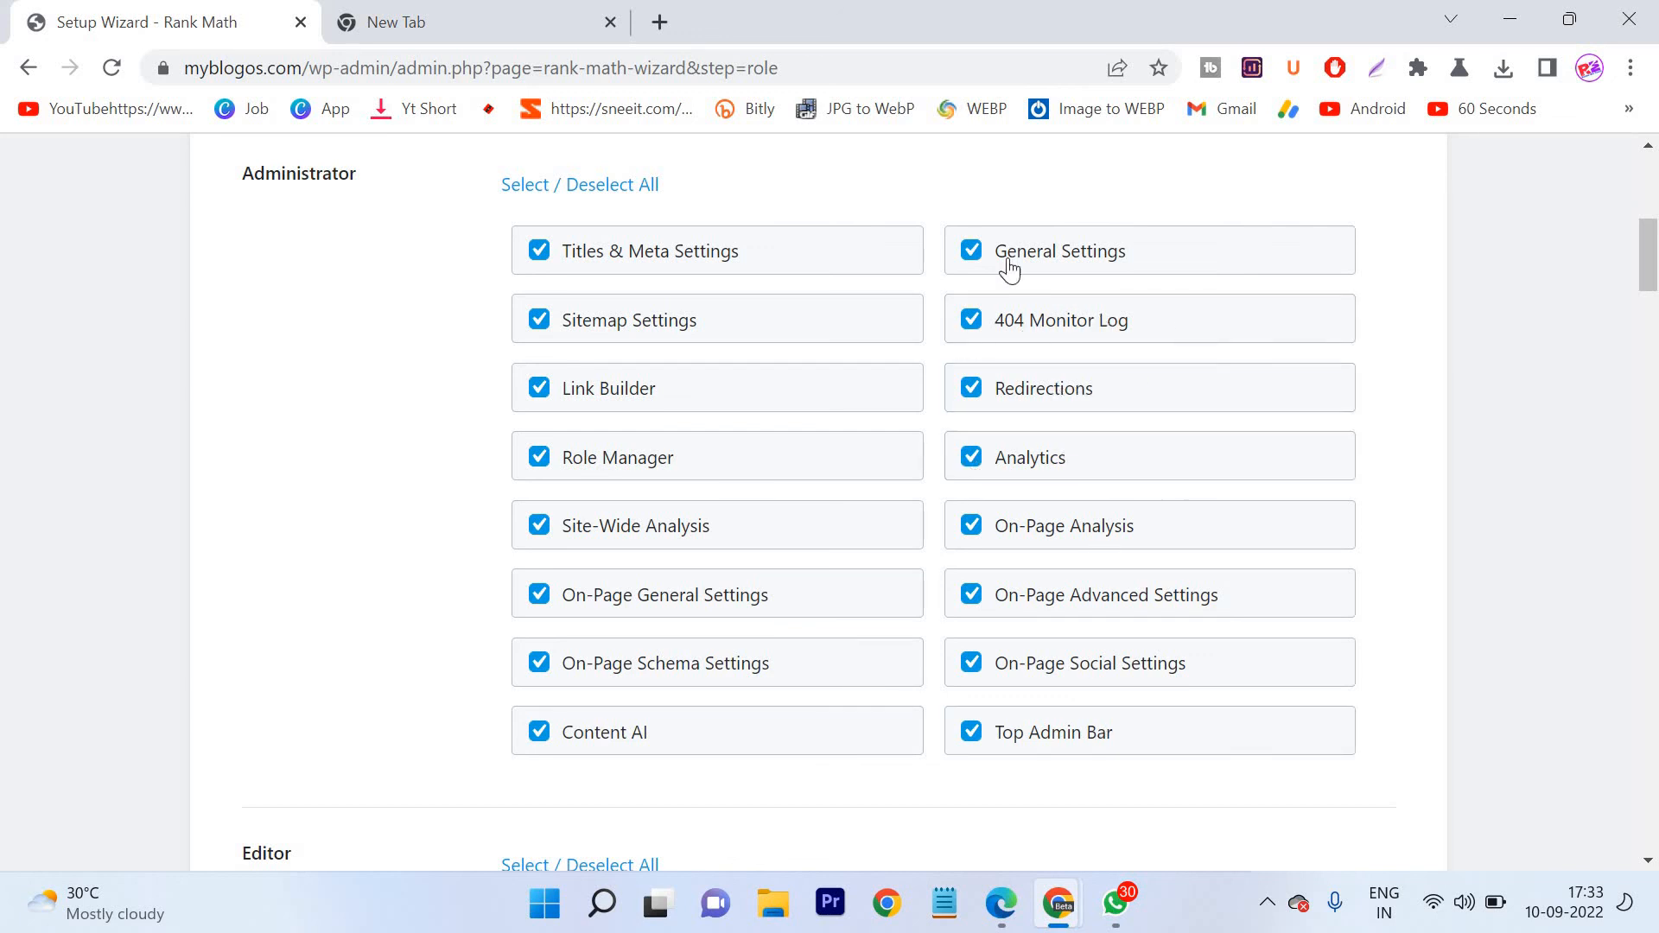
scroll(782, 673, down, 4)
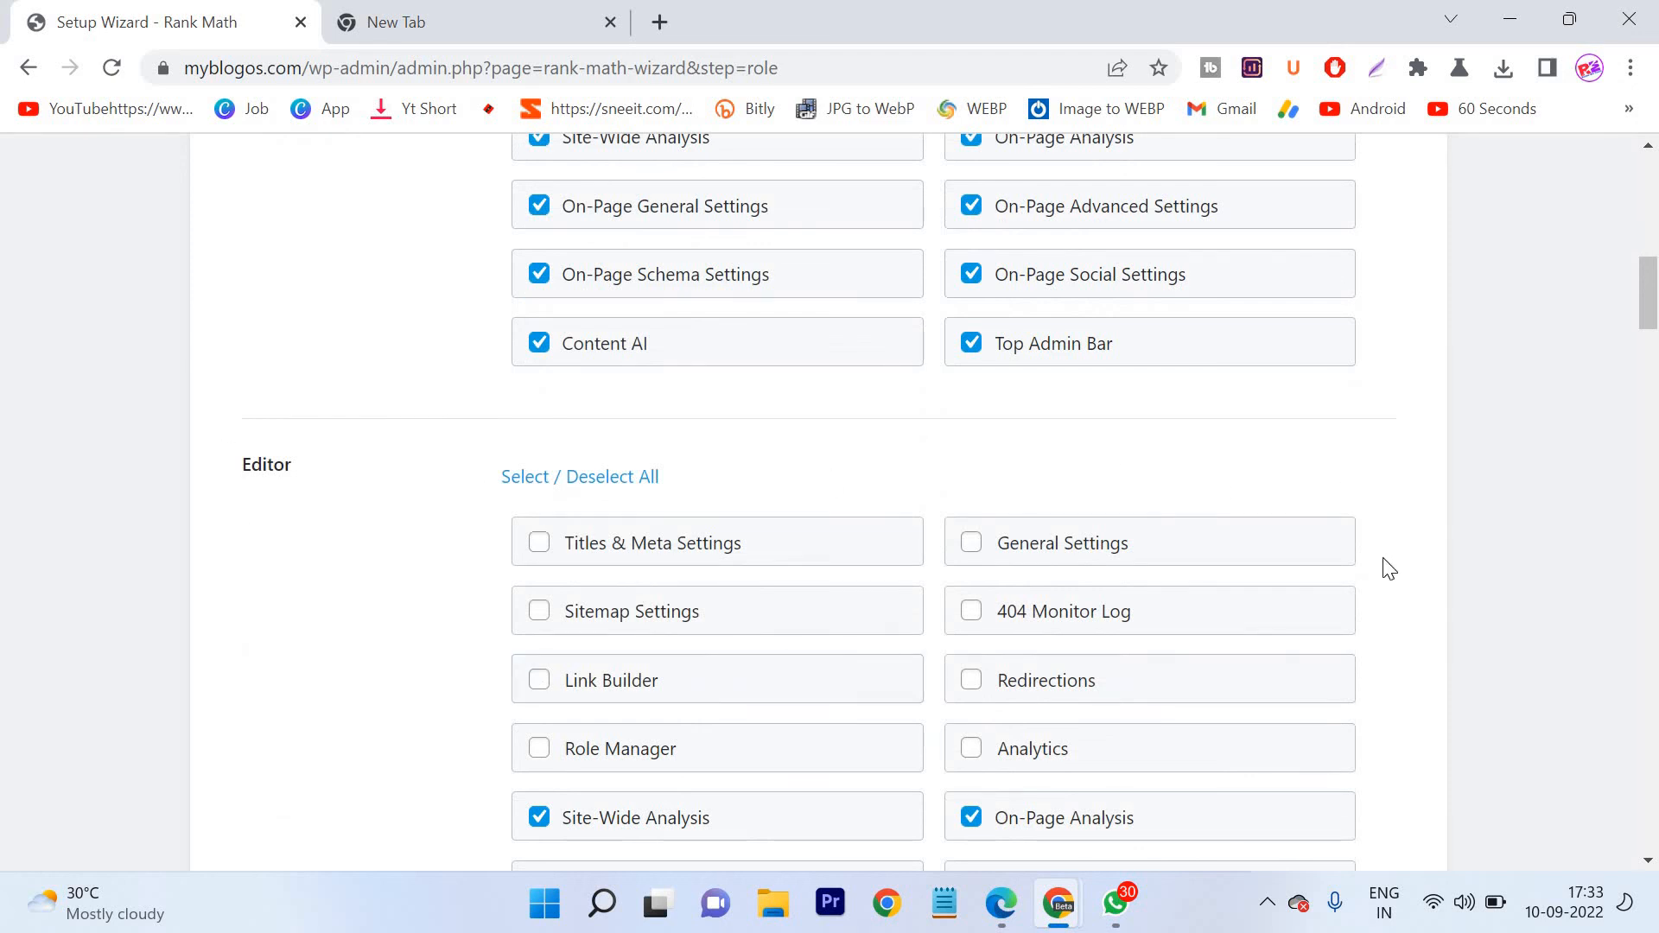
scroll(1389, 568, up, 3)
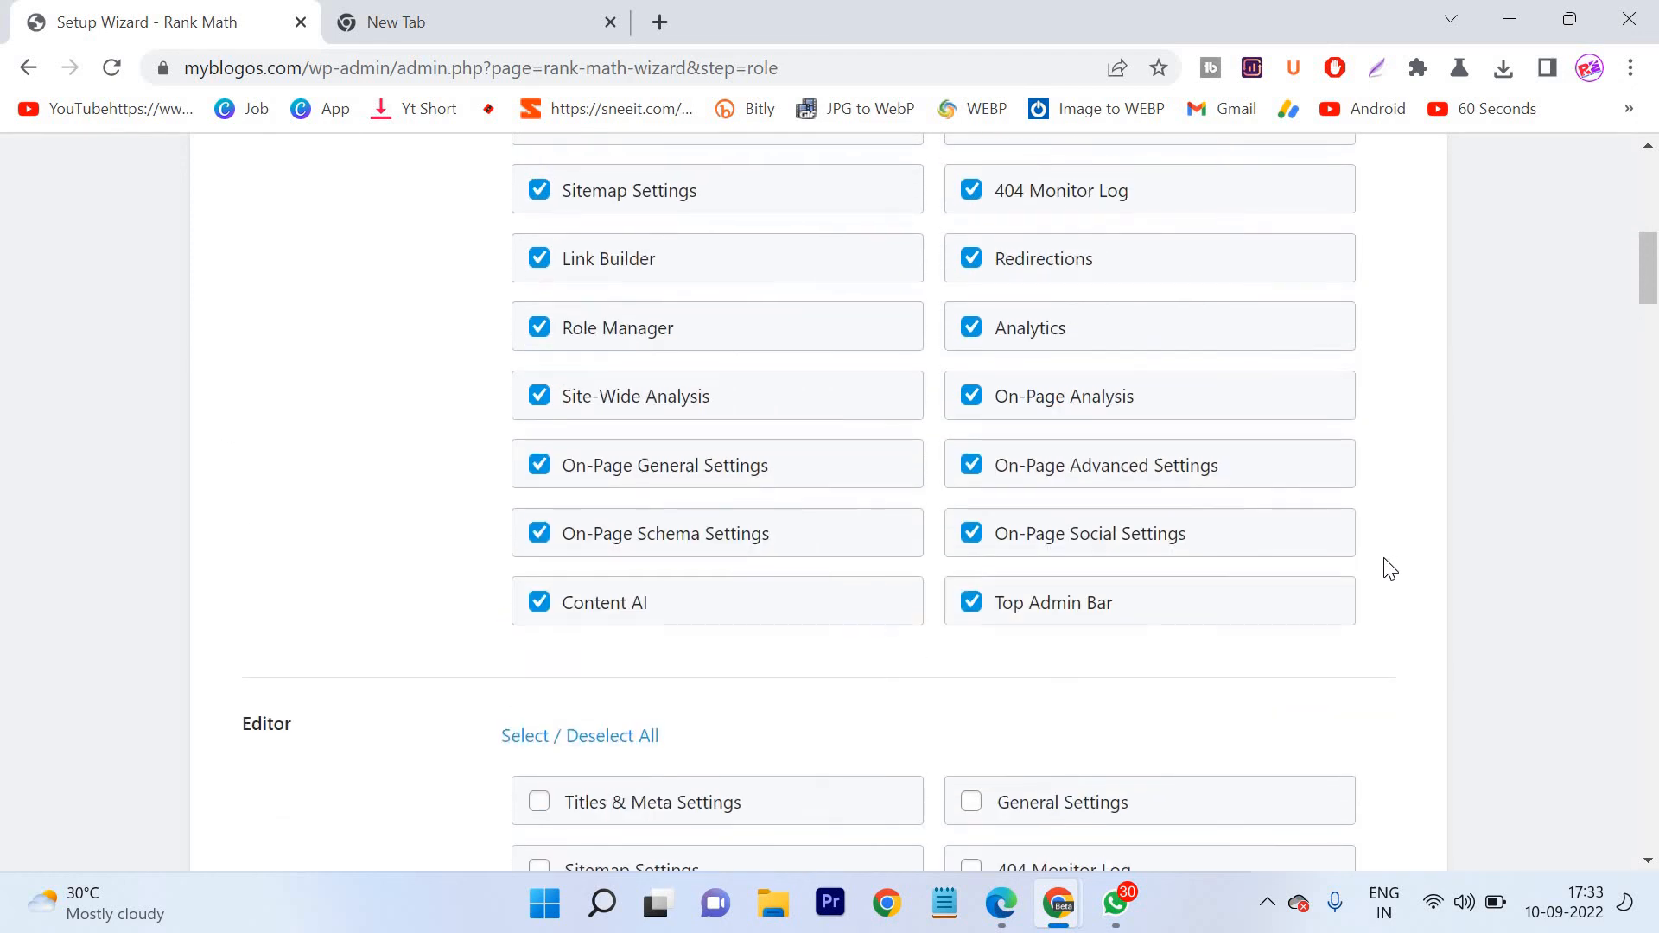
scroll(1389, 568, down, 3)
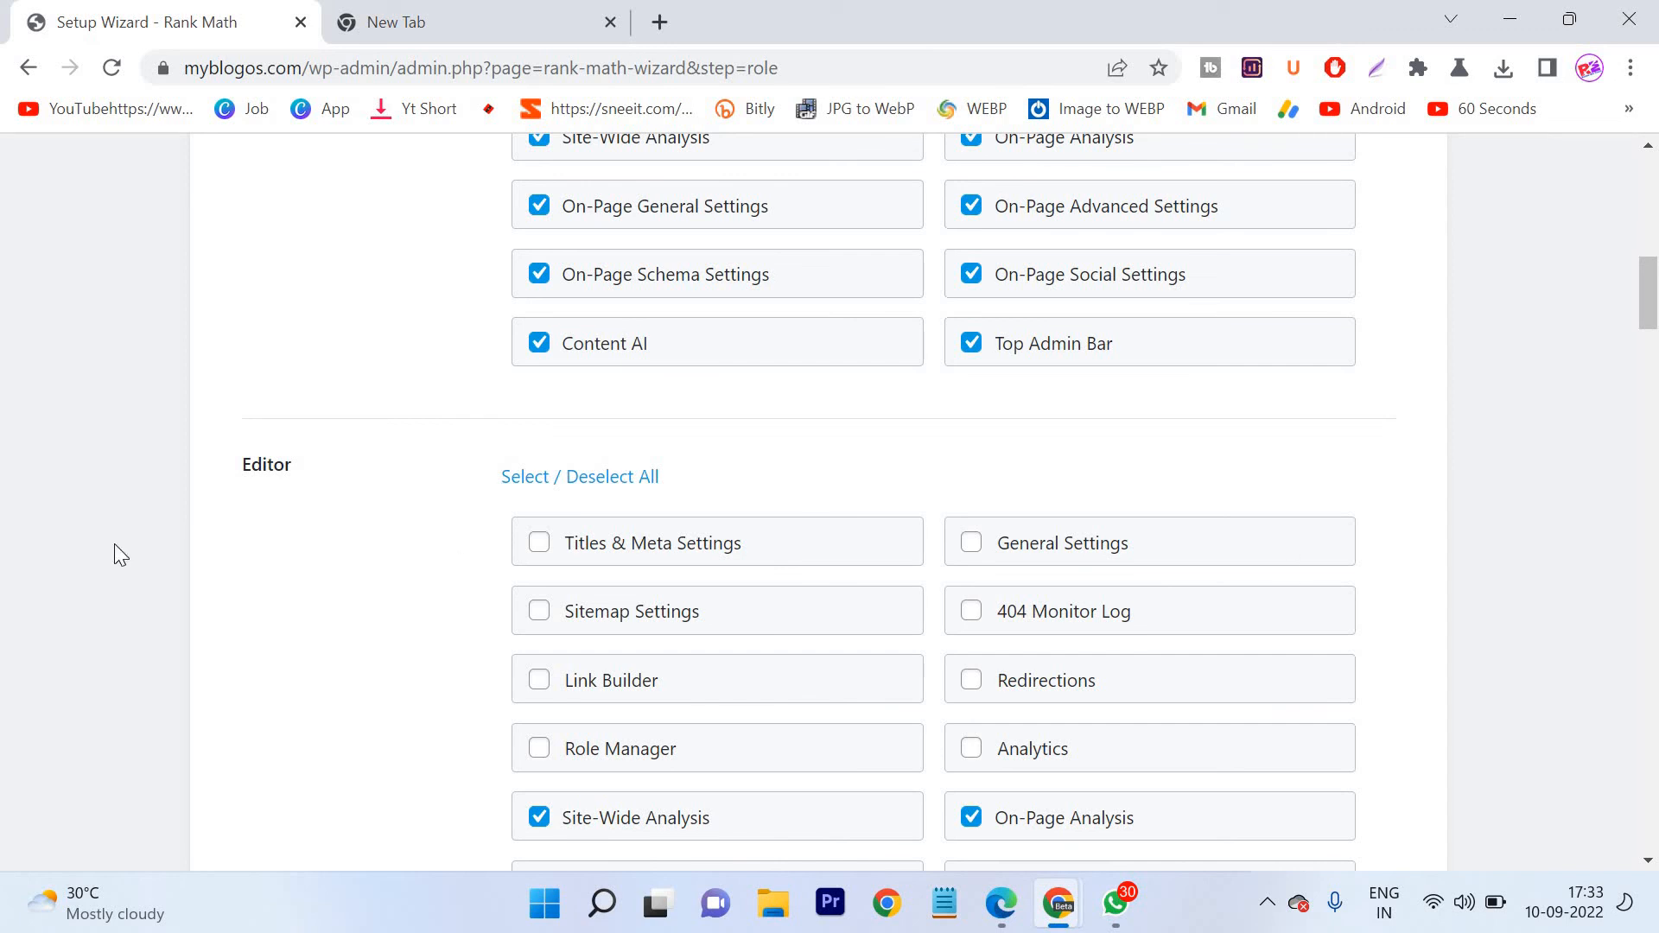
scroll(570, 484, down, 3)
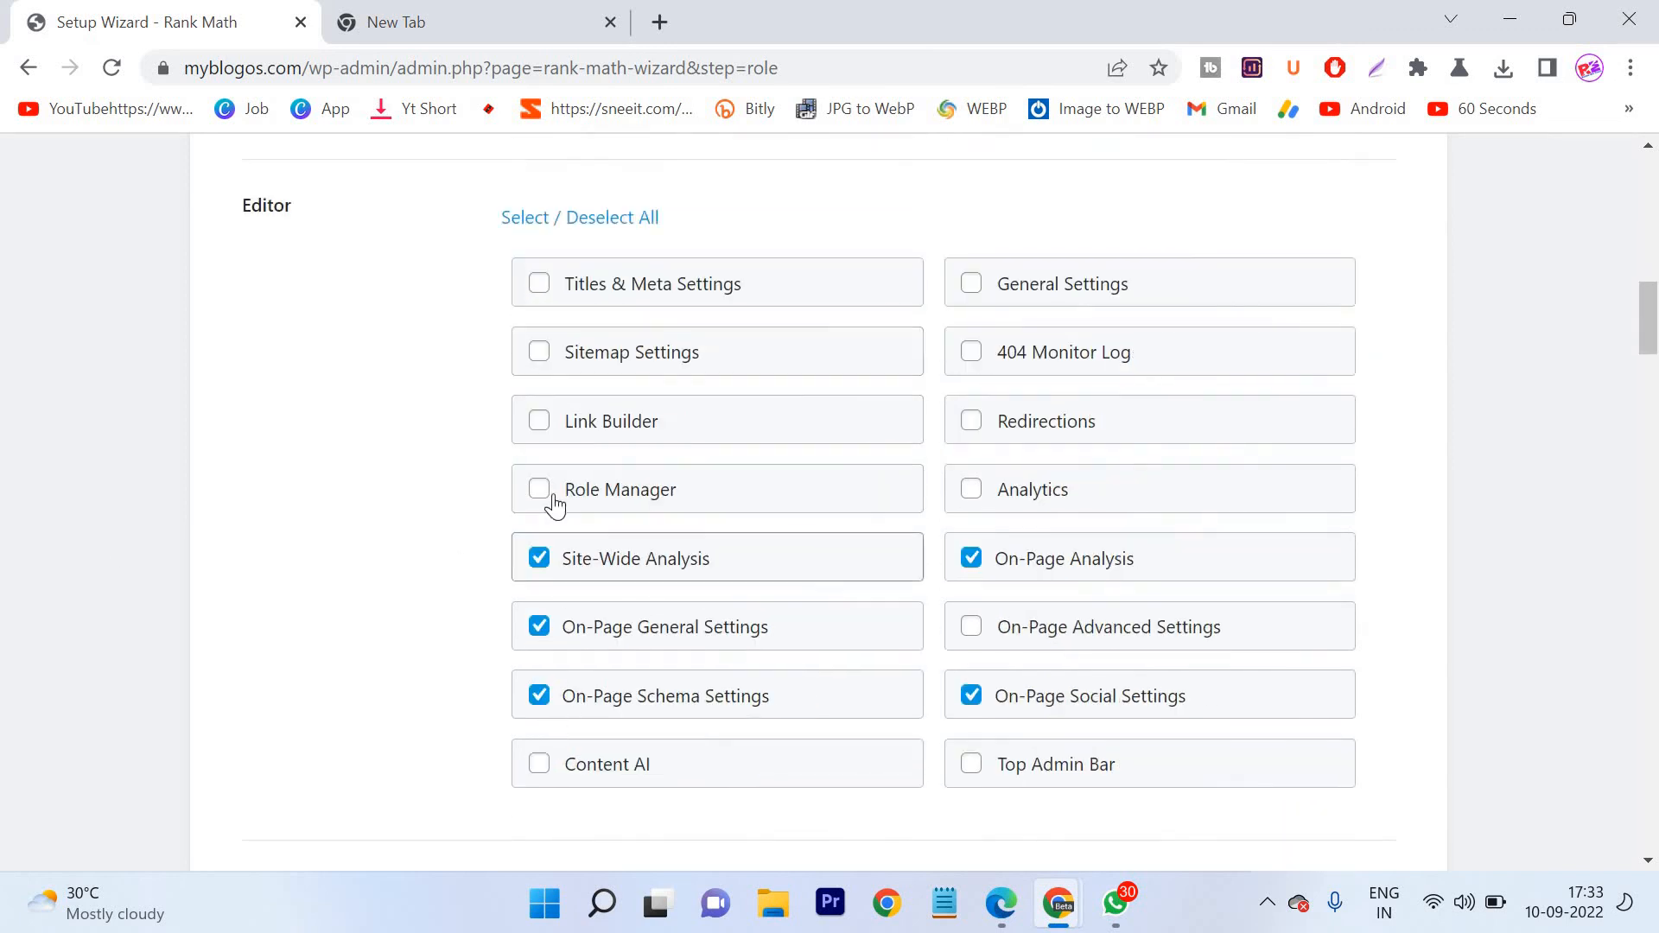
scroll(930, 556, down, 6)
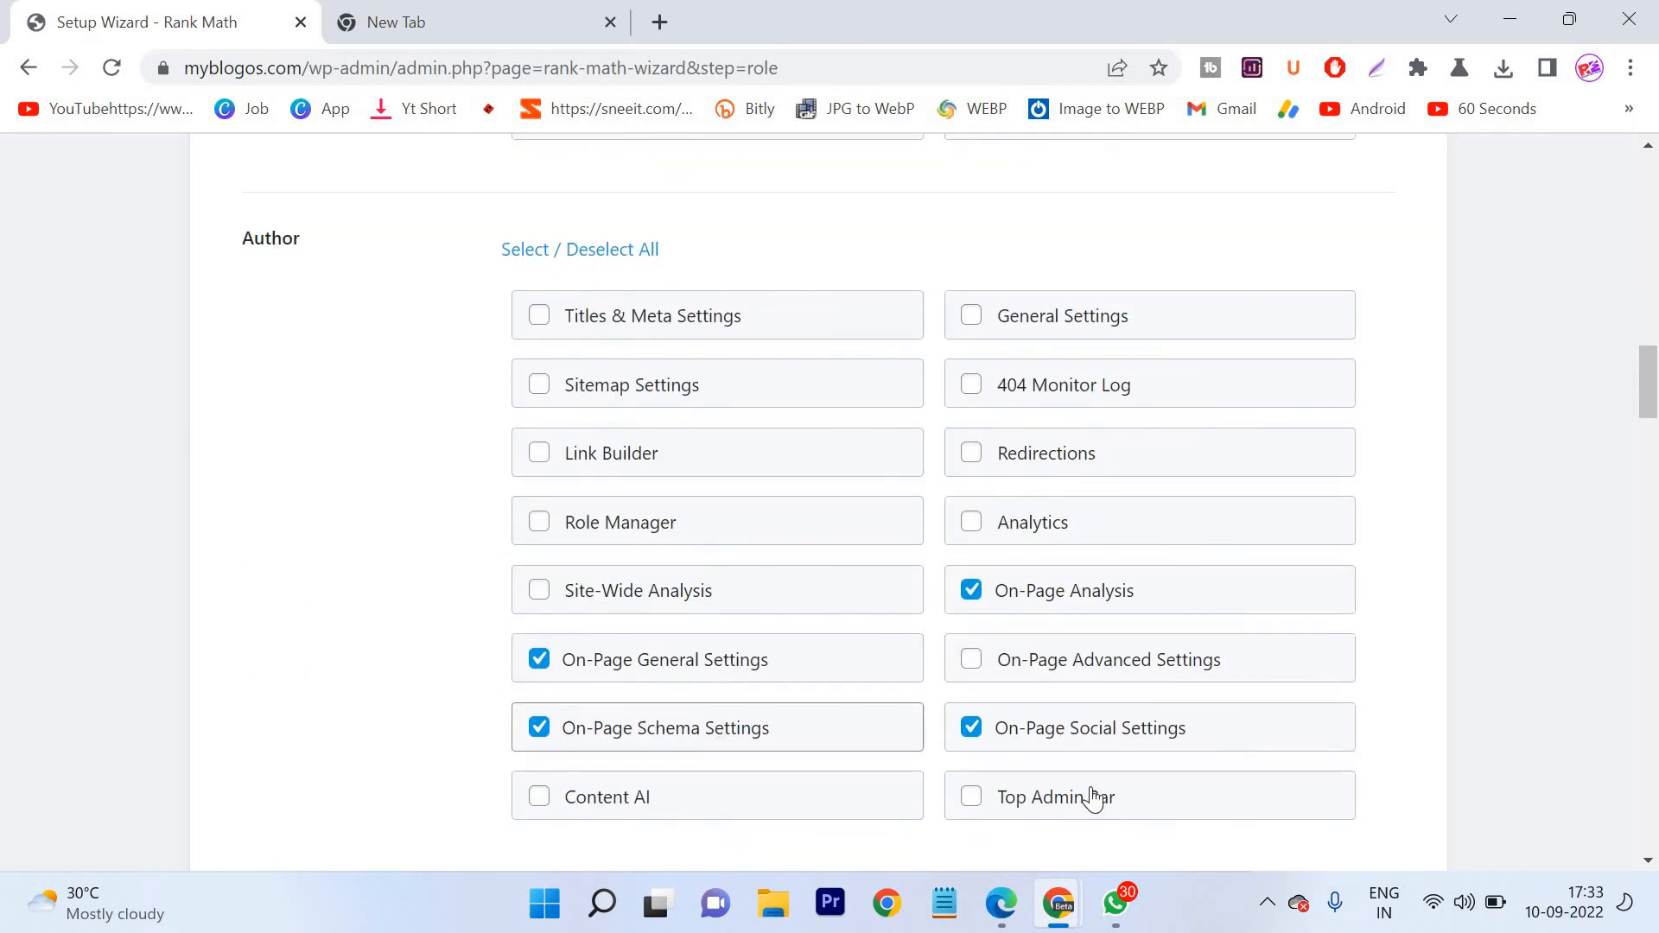
scroll(1018, 628, down, 3)
scroll(1018, 628, down, 5)
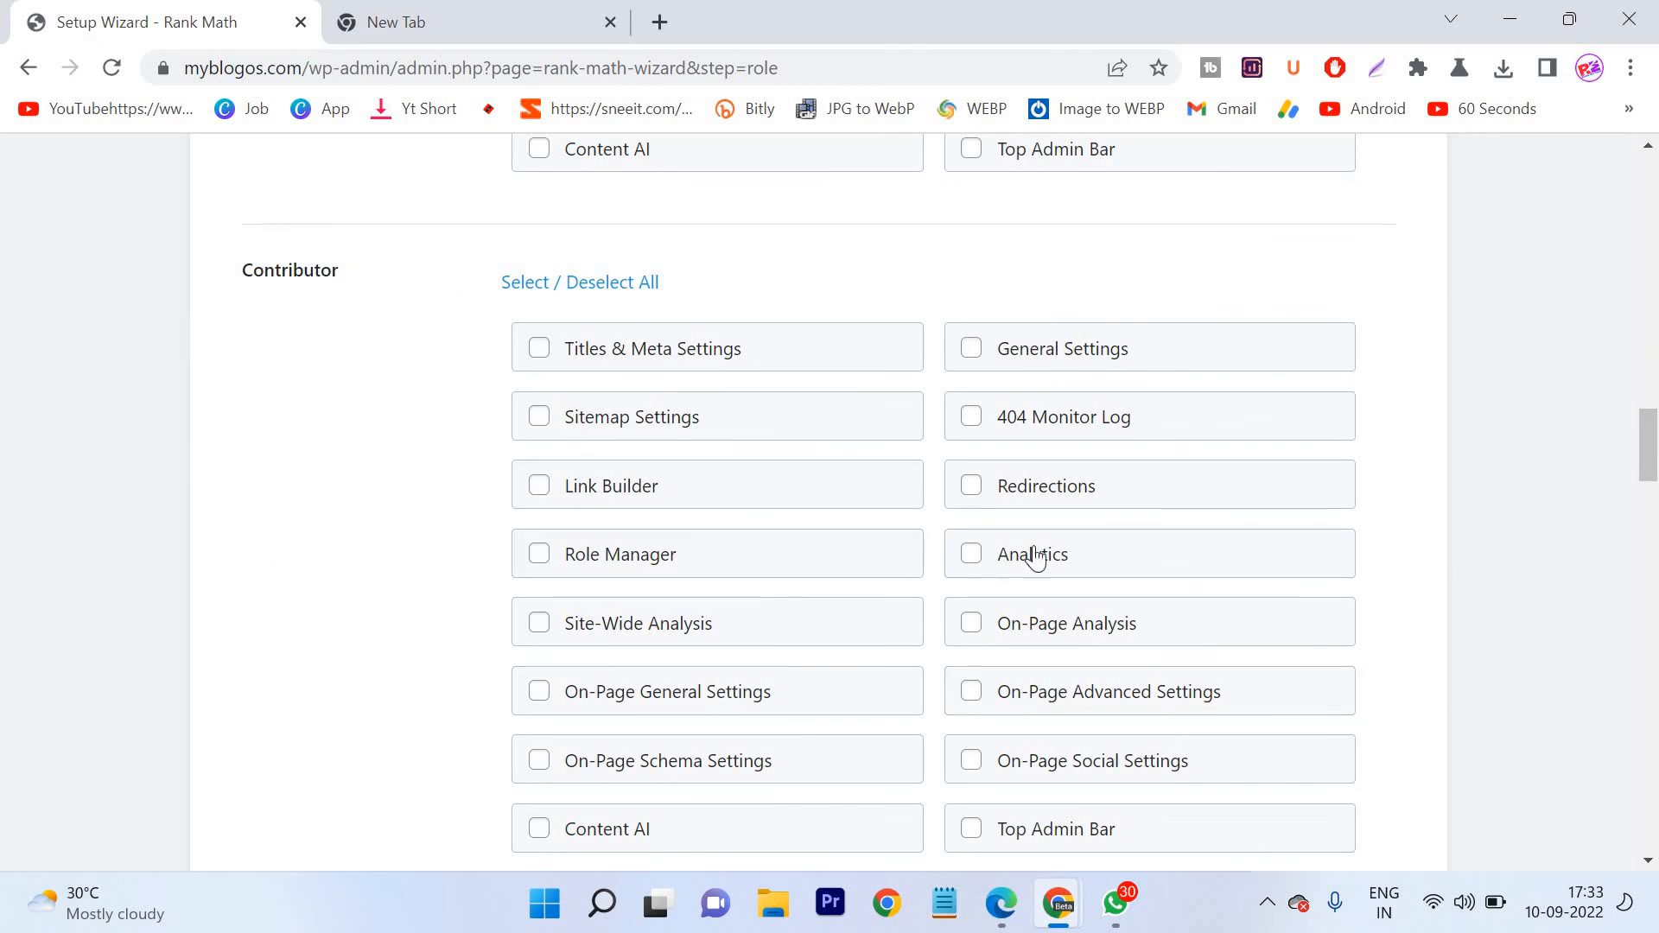
scroll(886, 657, down, 5)
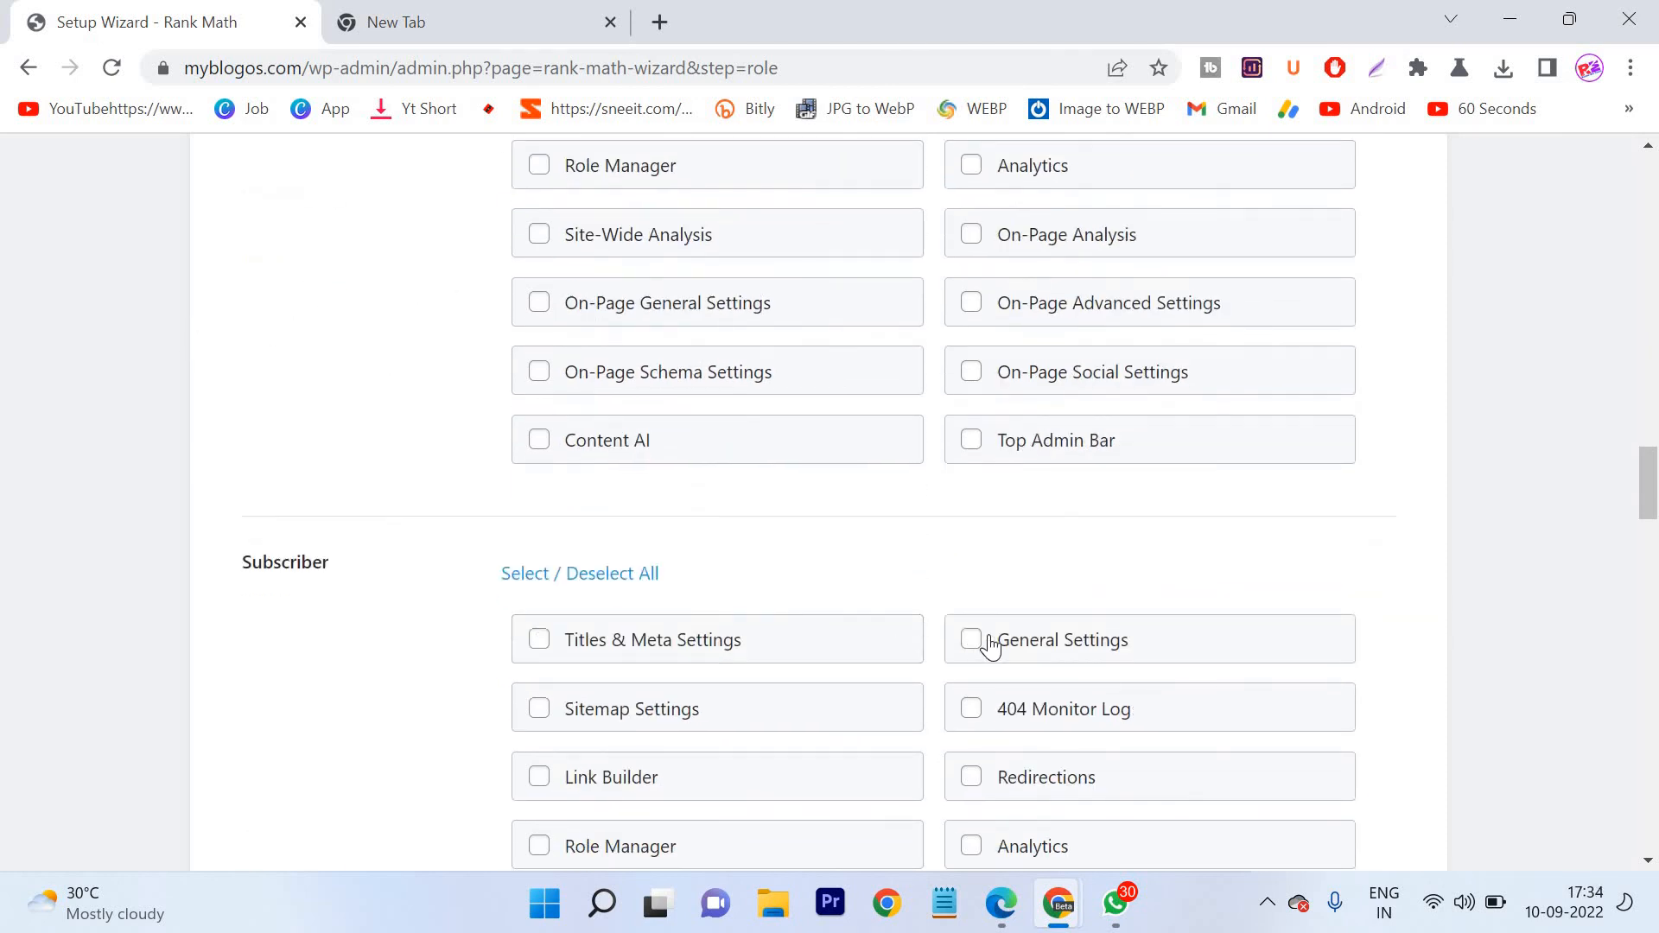
scroll(990, 646, down, 8)
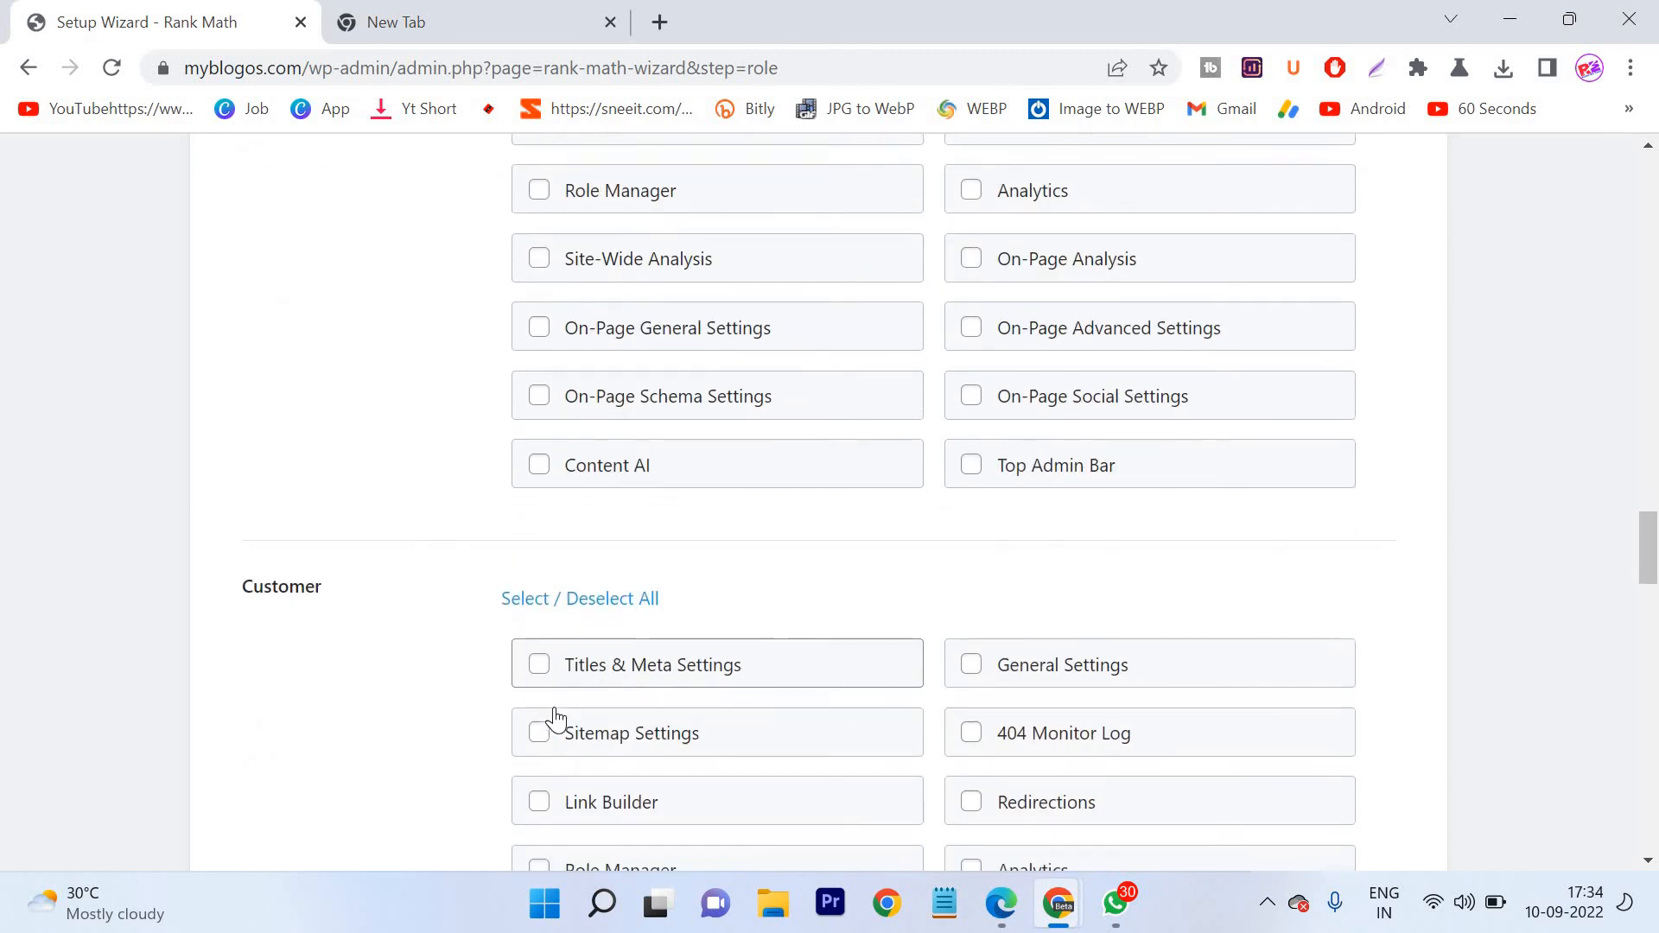
scroll(555, 718, up, 20)
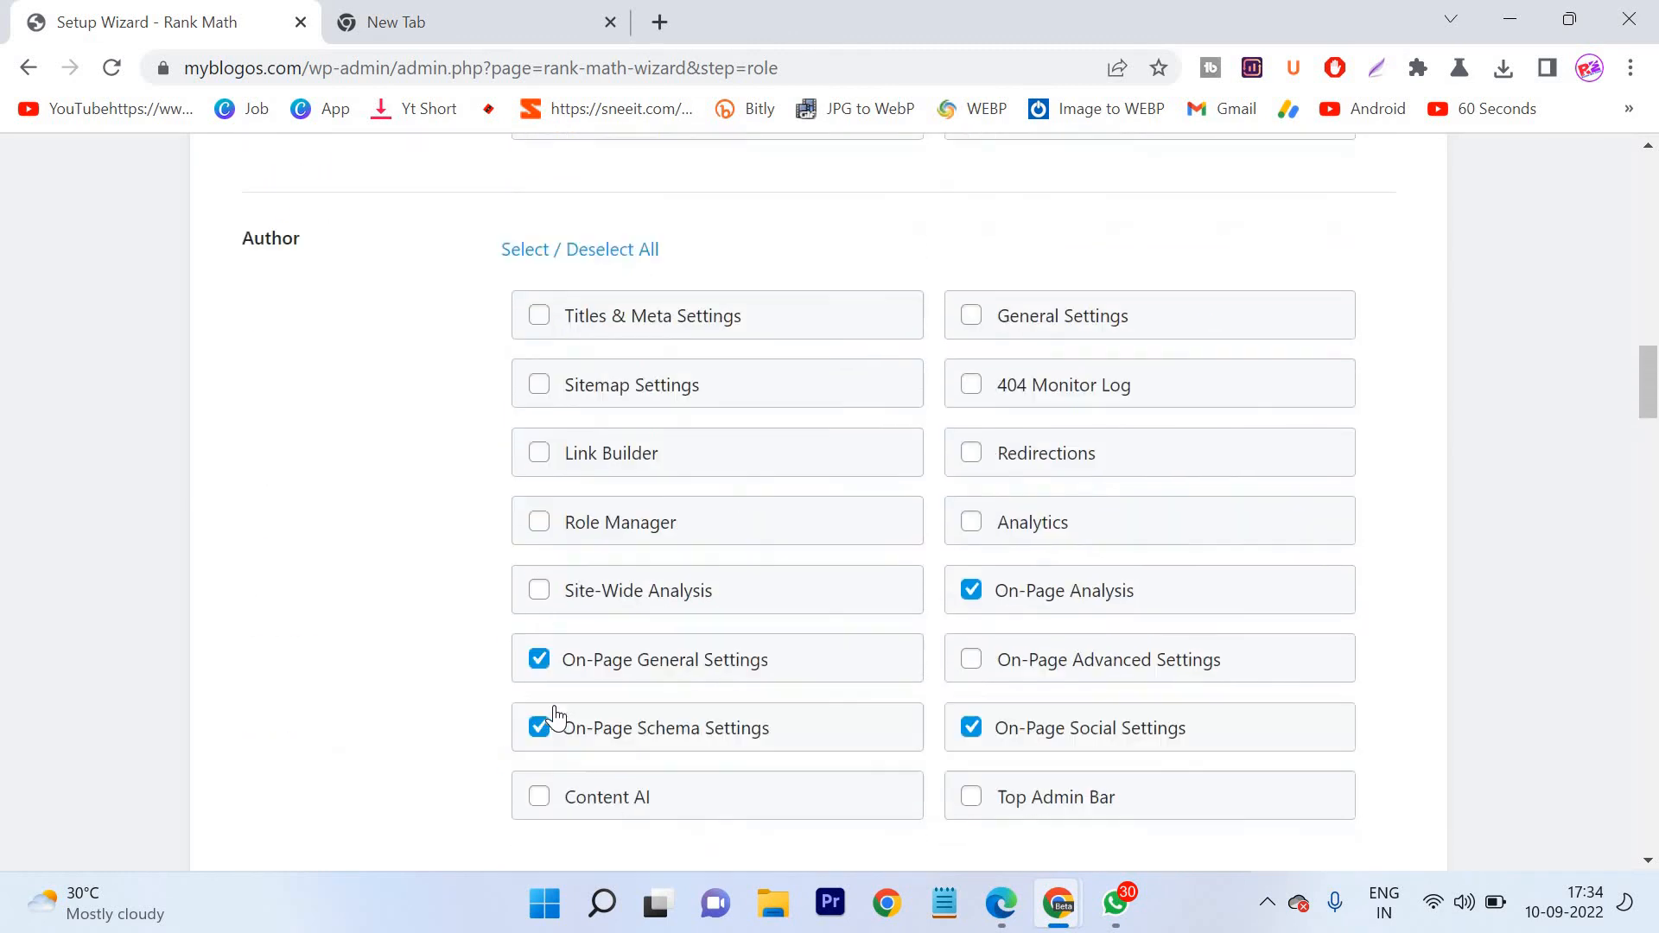
scroll(556, 718, up, 20)
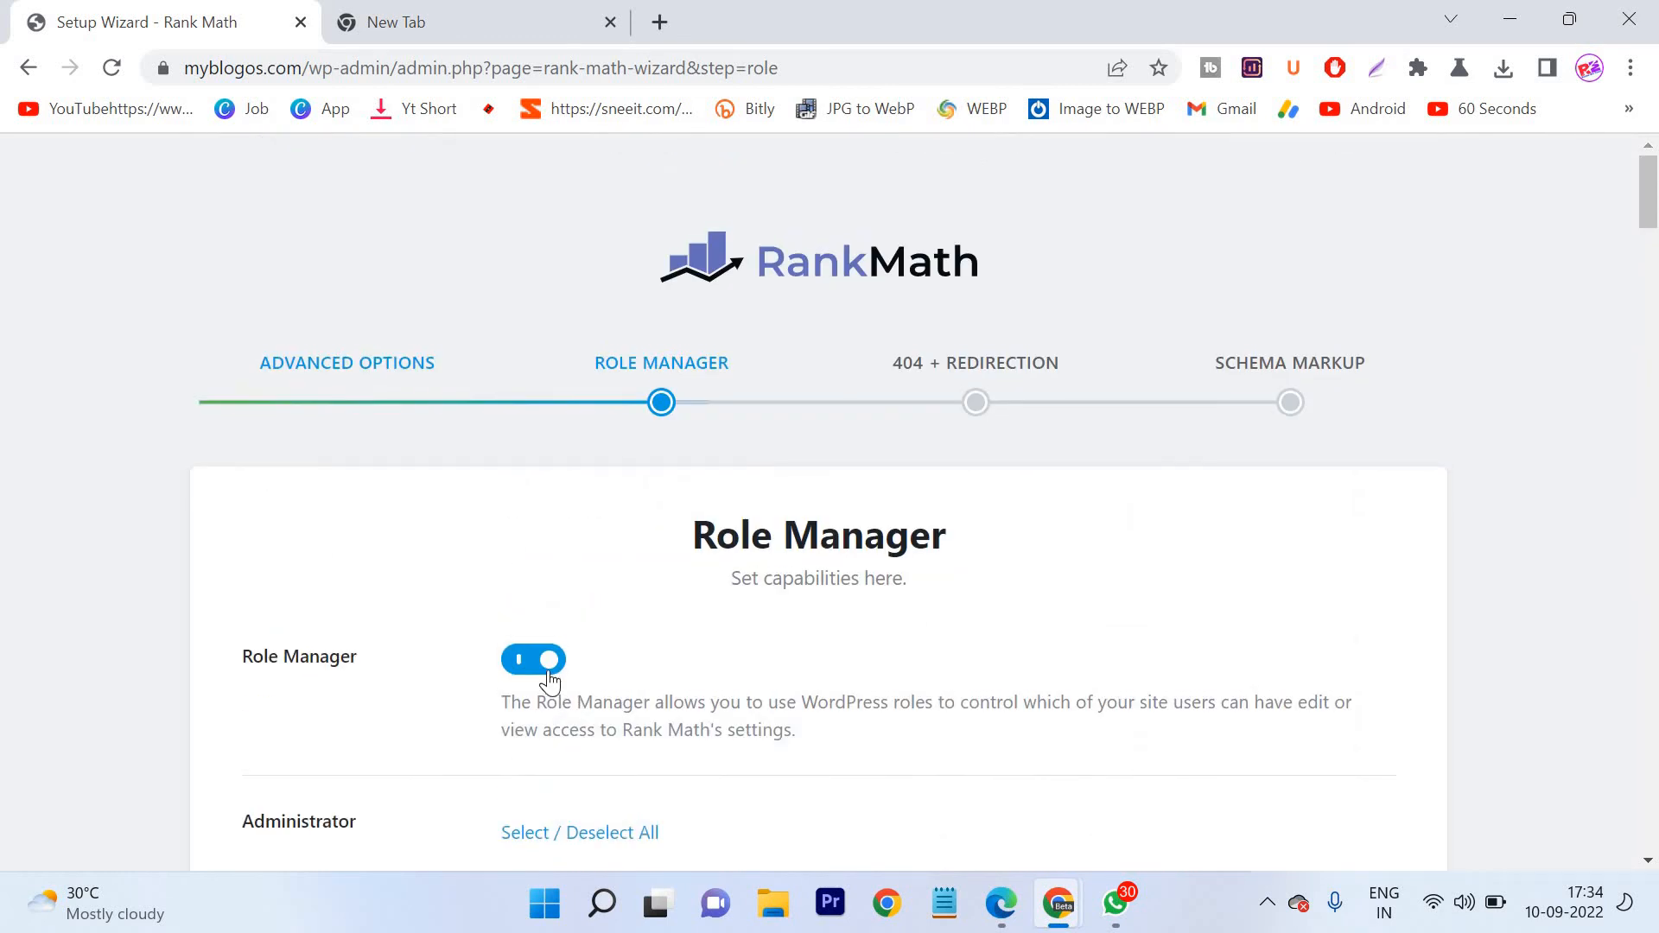
- Turn the Role Manager off and save this step of the wizard
click(548, 674)
scroll(1131, 696, down, 3)
click(1213, 673)
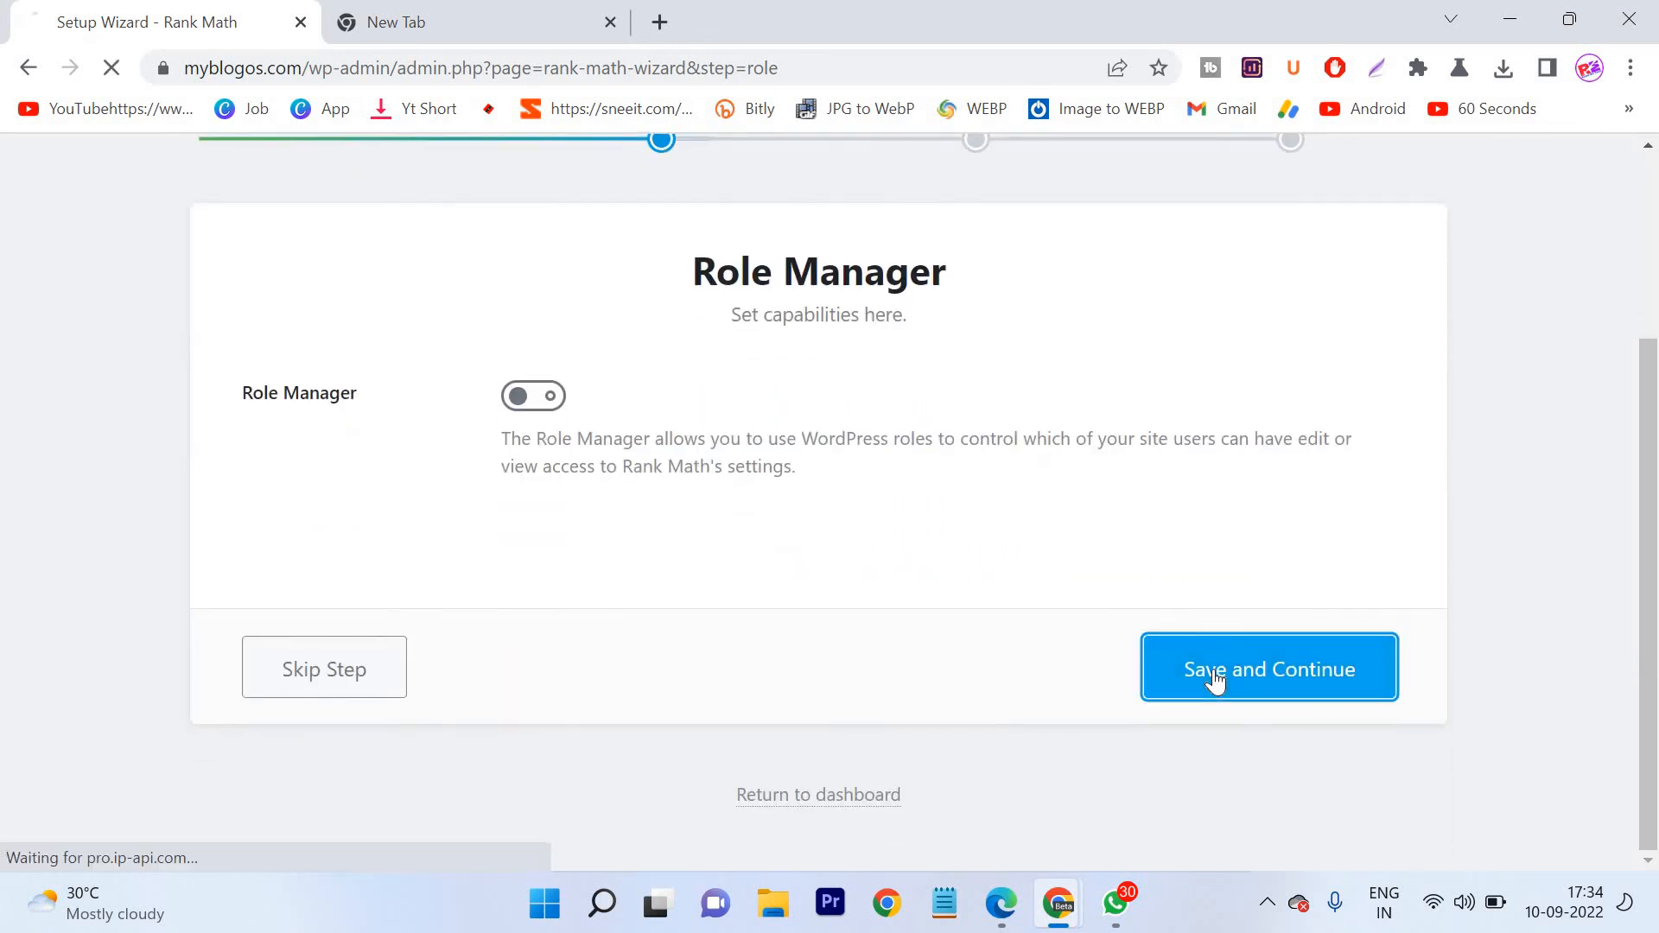
- Check the 404 Monitor and Redirections options
scroll(552, 467, down, 3)
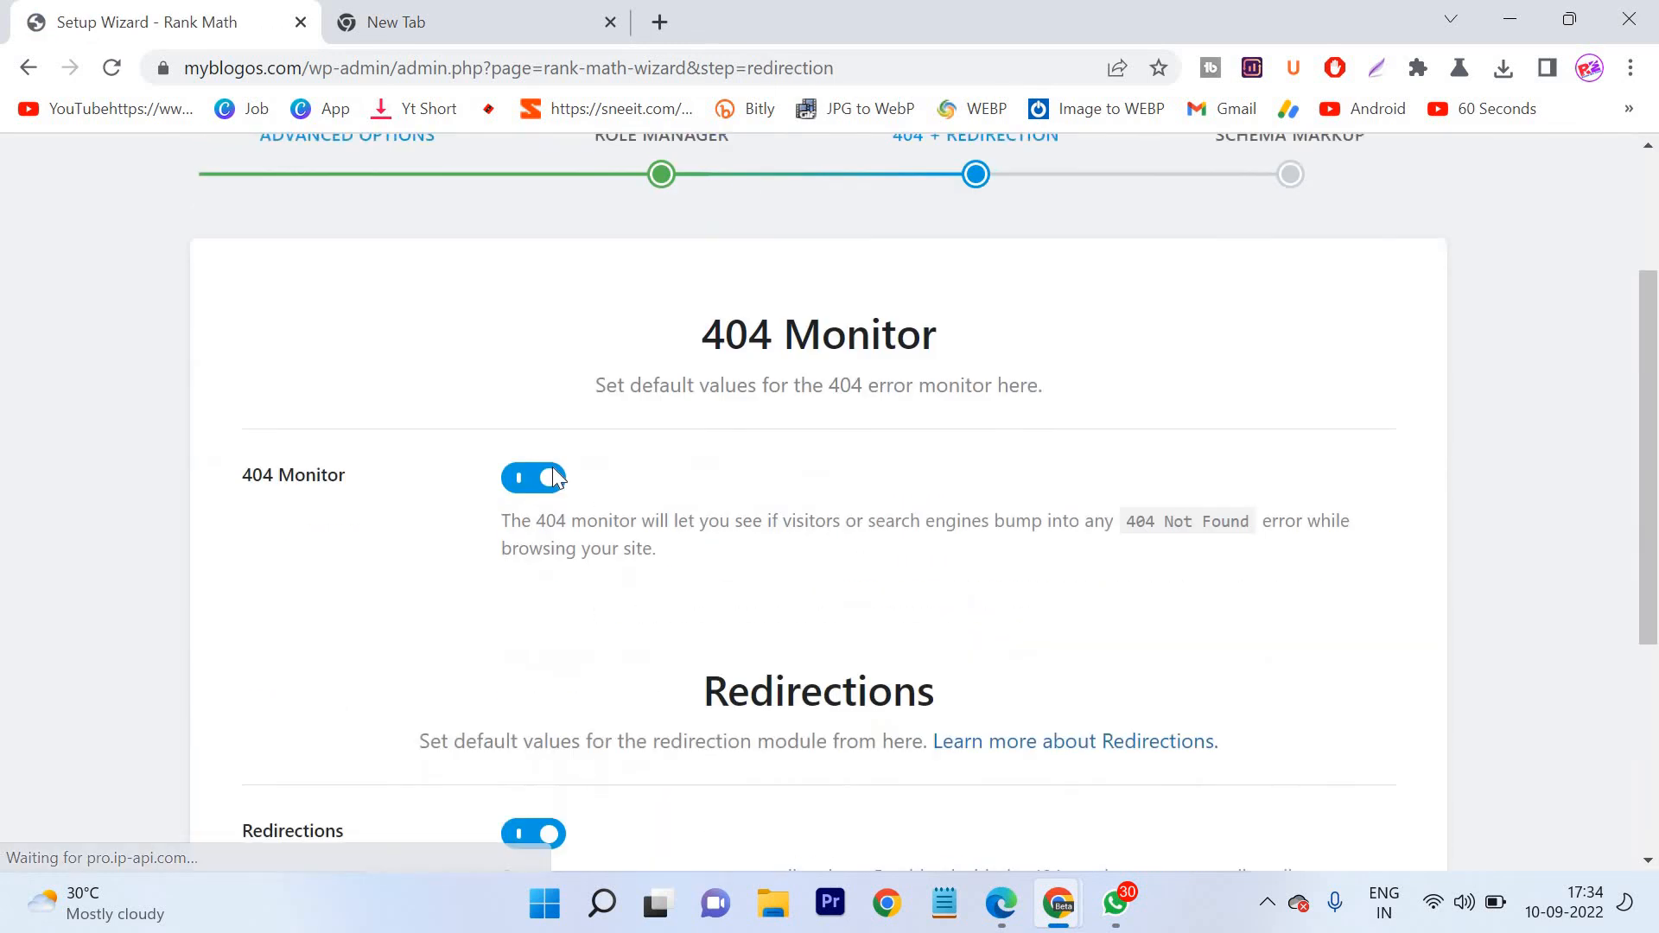
scroll(664, 586, down, 3)
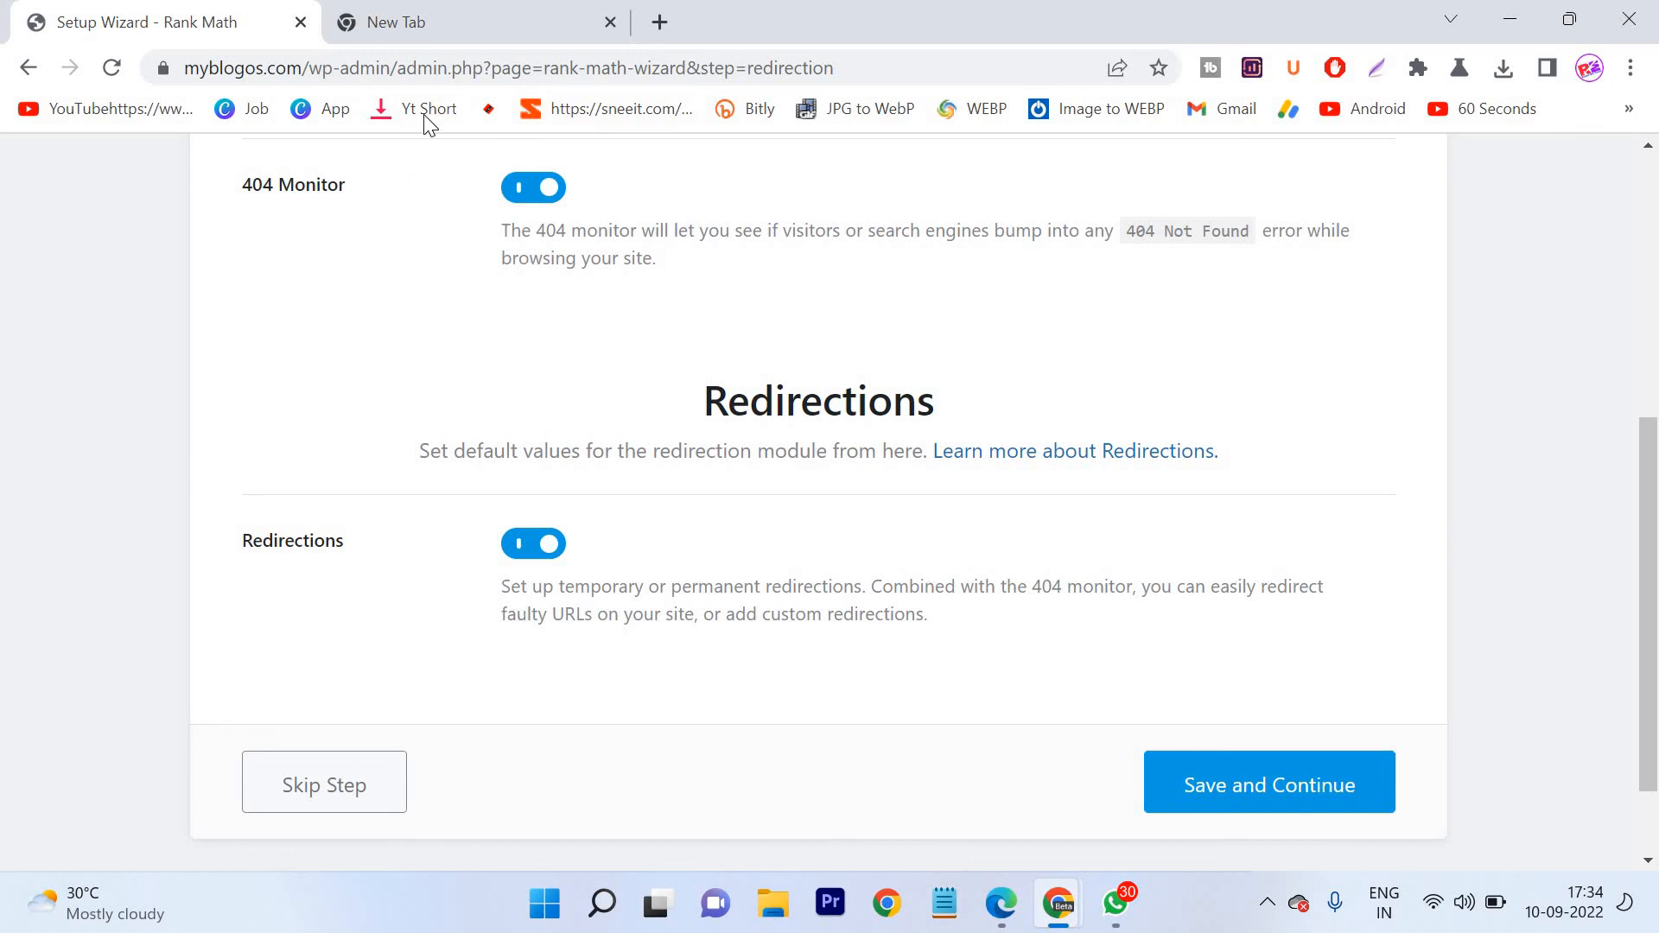
drag(400, 67, 966, 73)
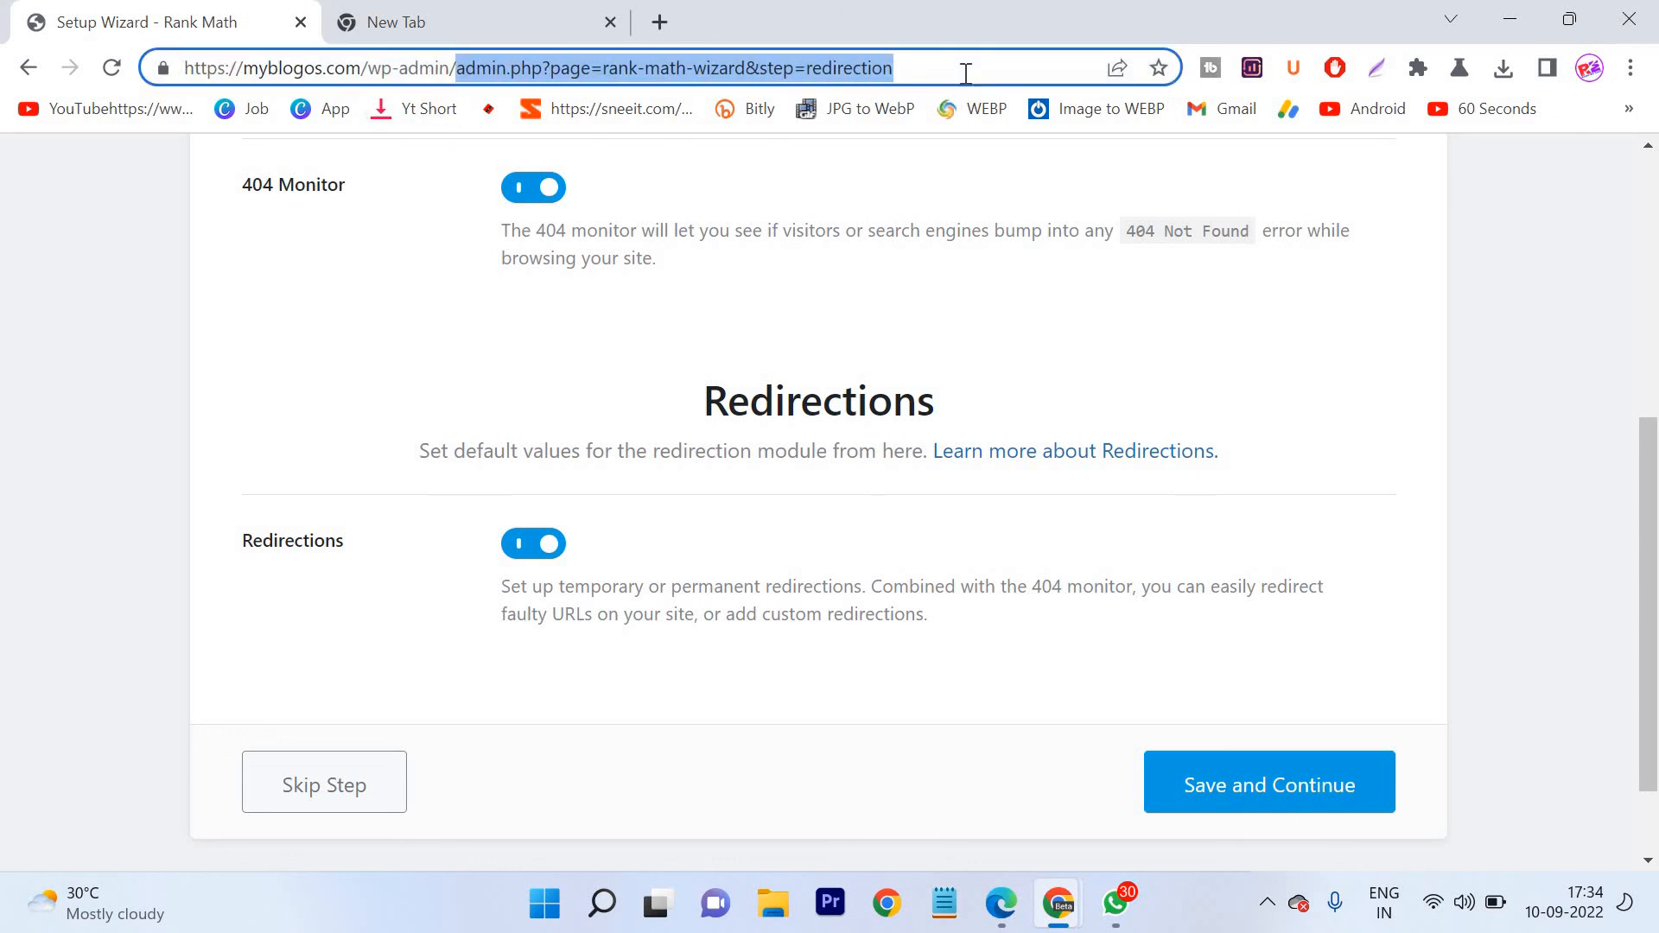
key(BackSpace)
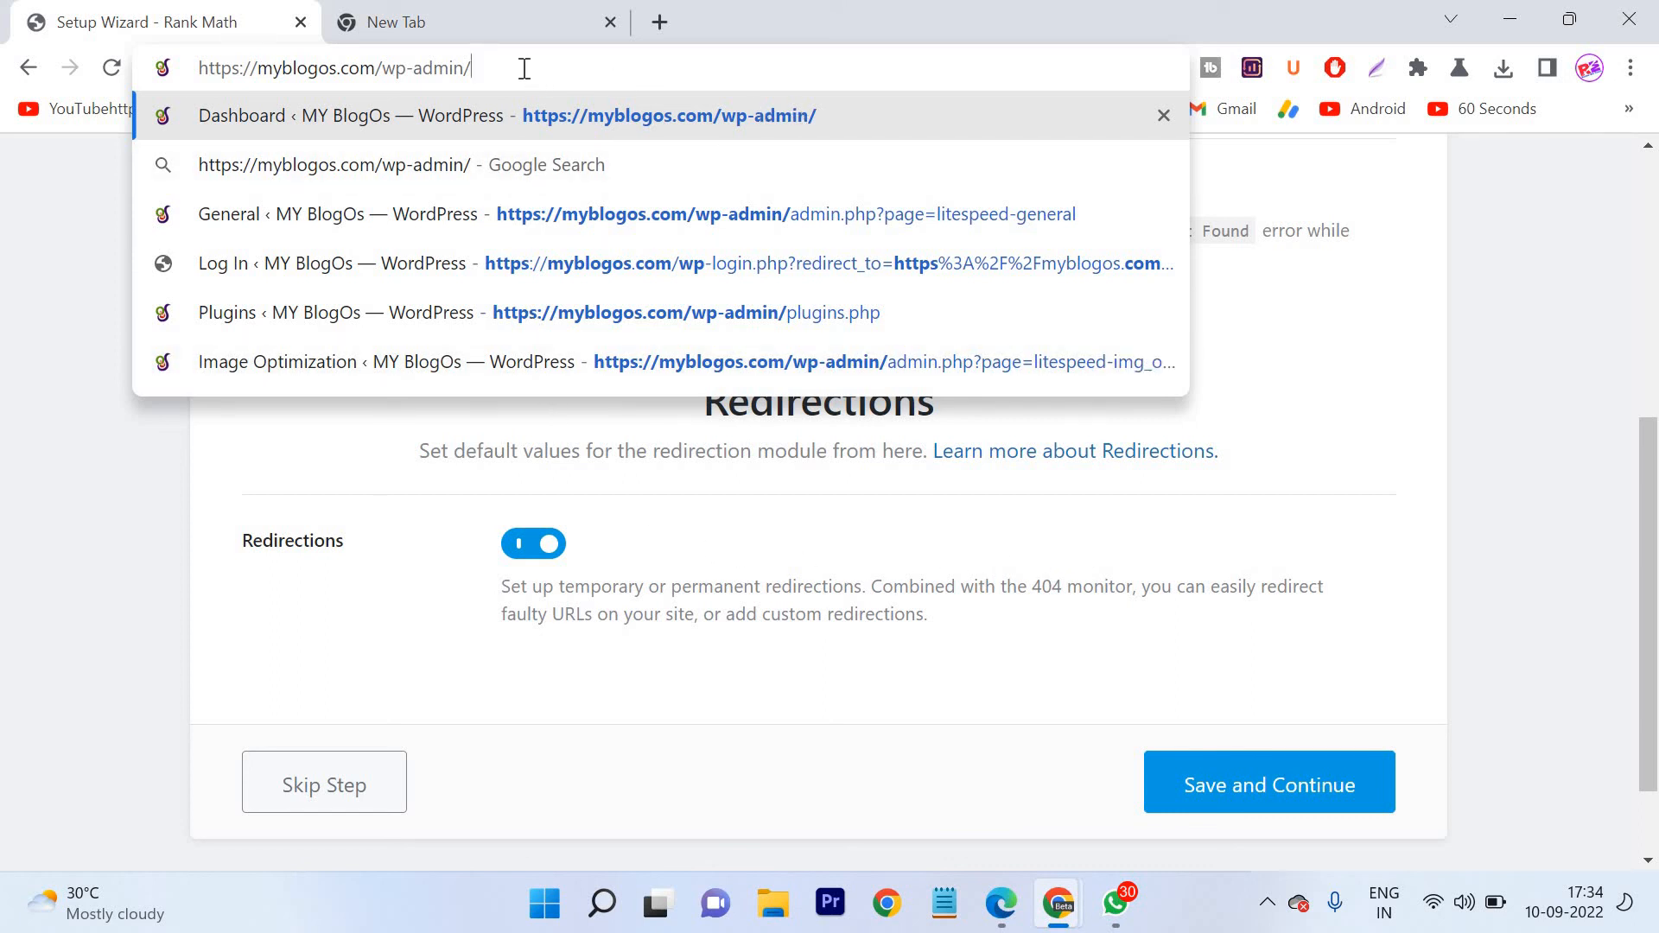
click(434, 567)
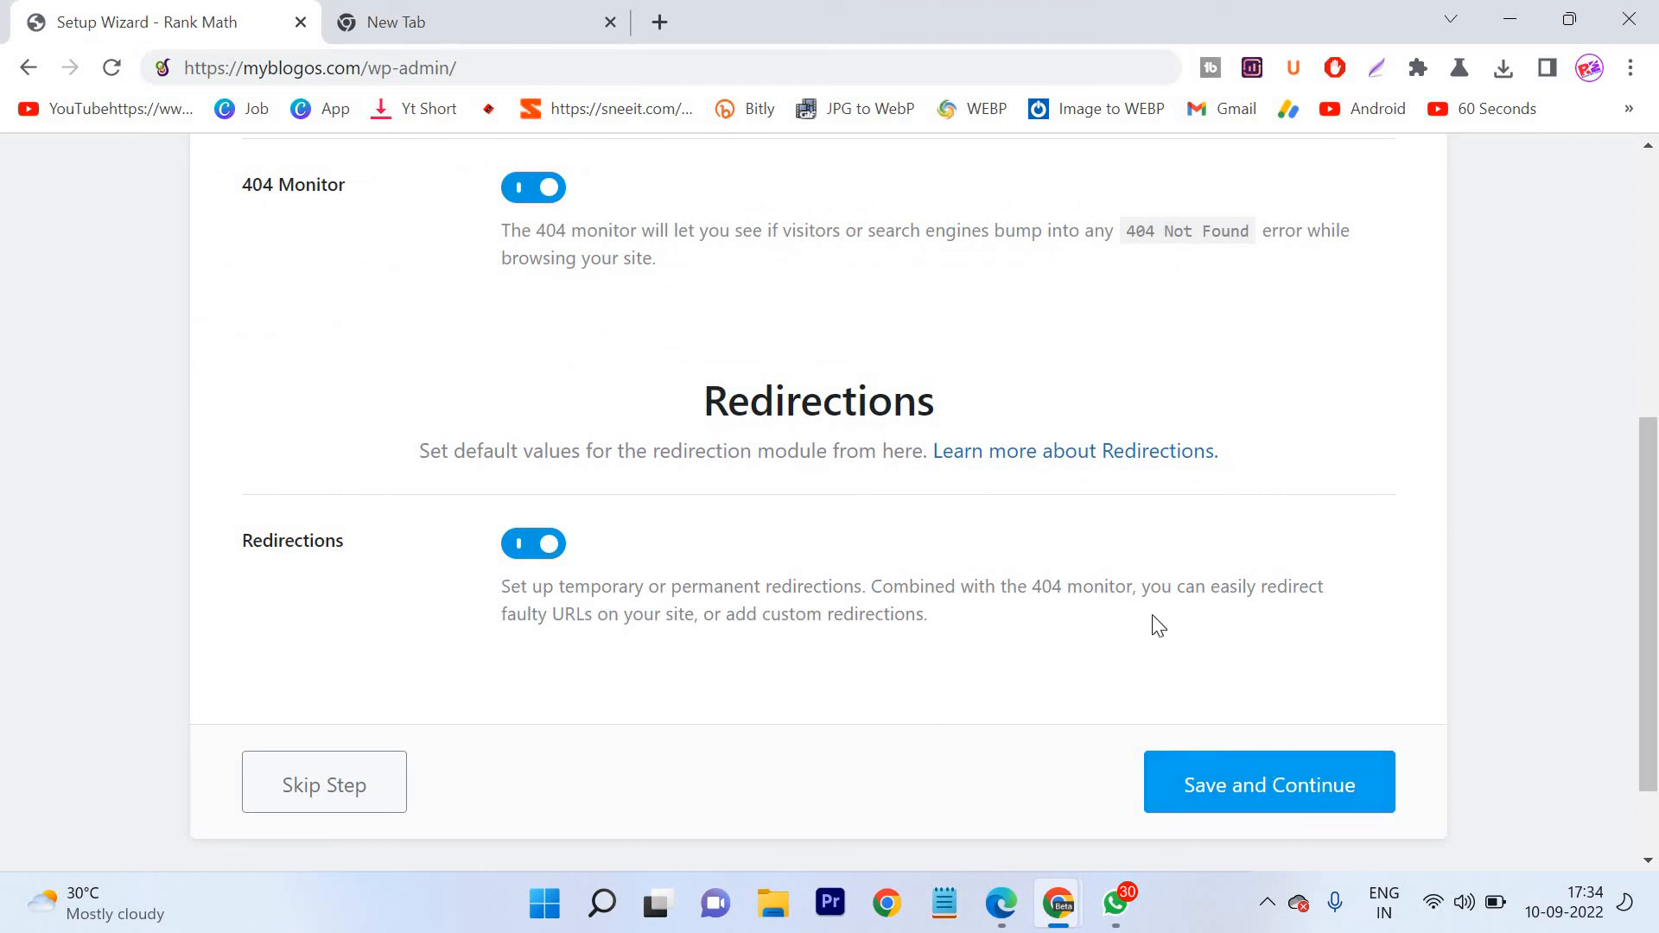
- Save the 404 Monitor and Redirections settings and check the schema types offered for posts, keeping Article
click(1242, 793)
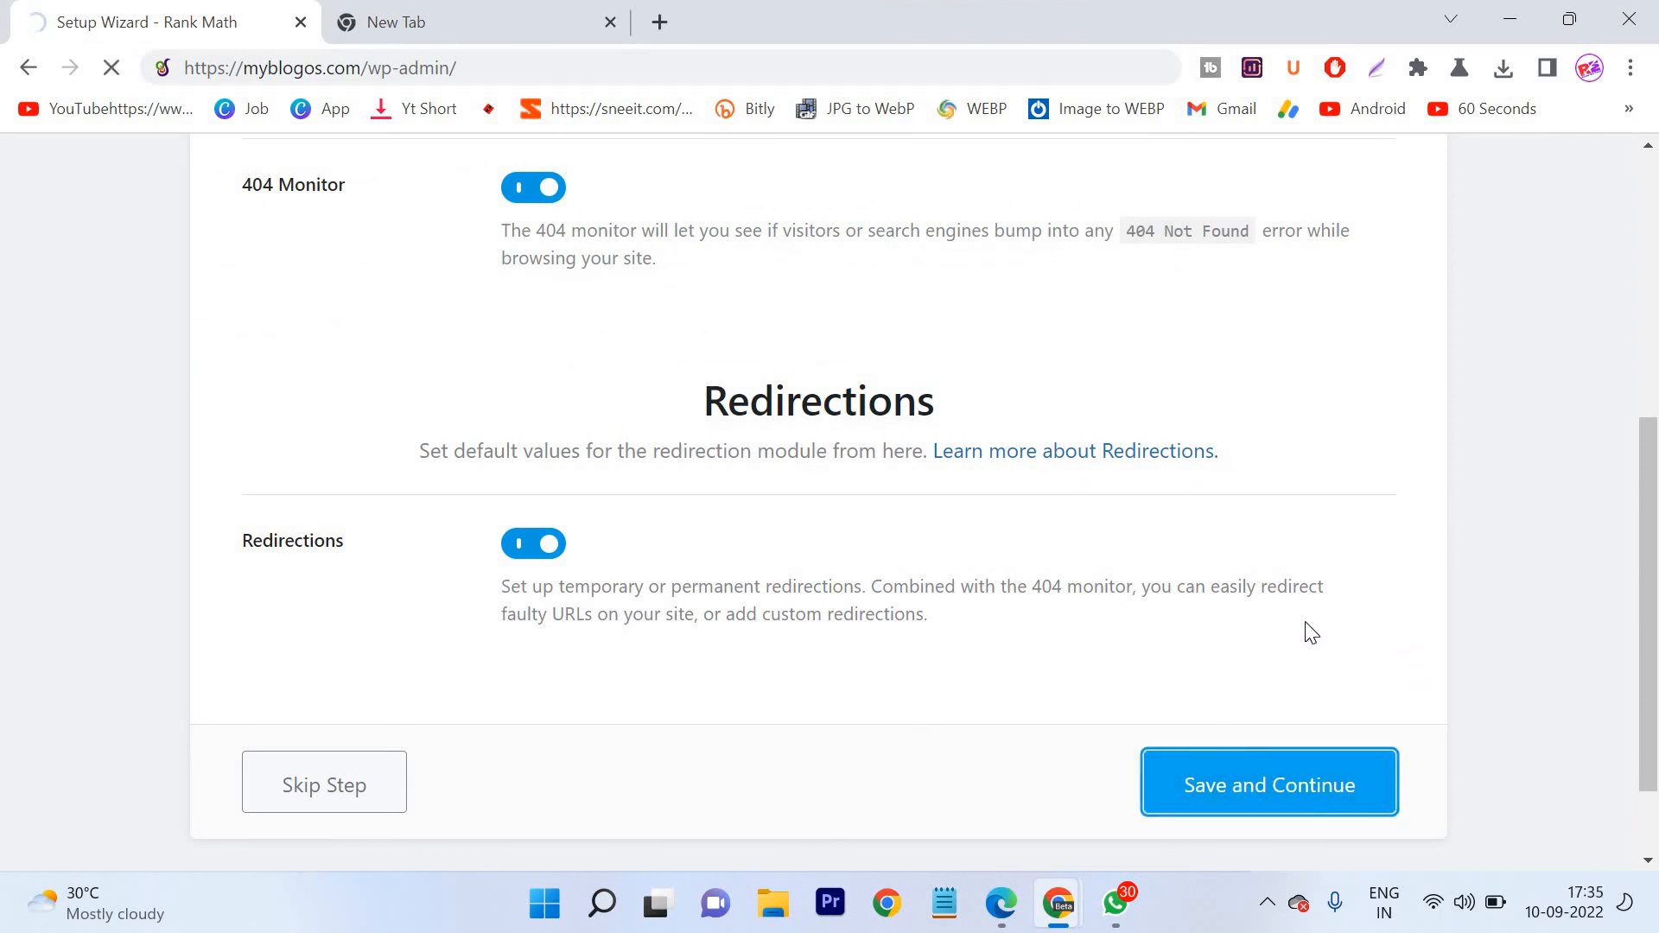
scroll(1297, 630, down, 3)
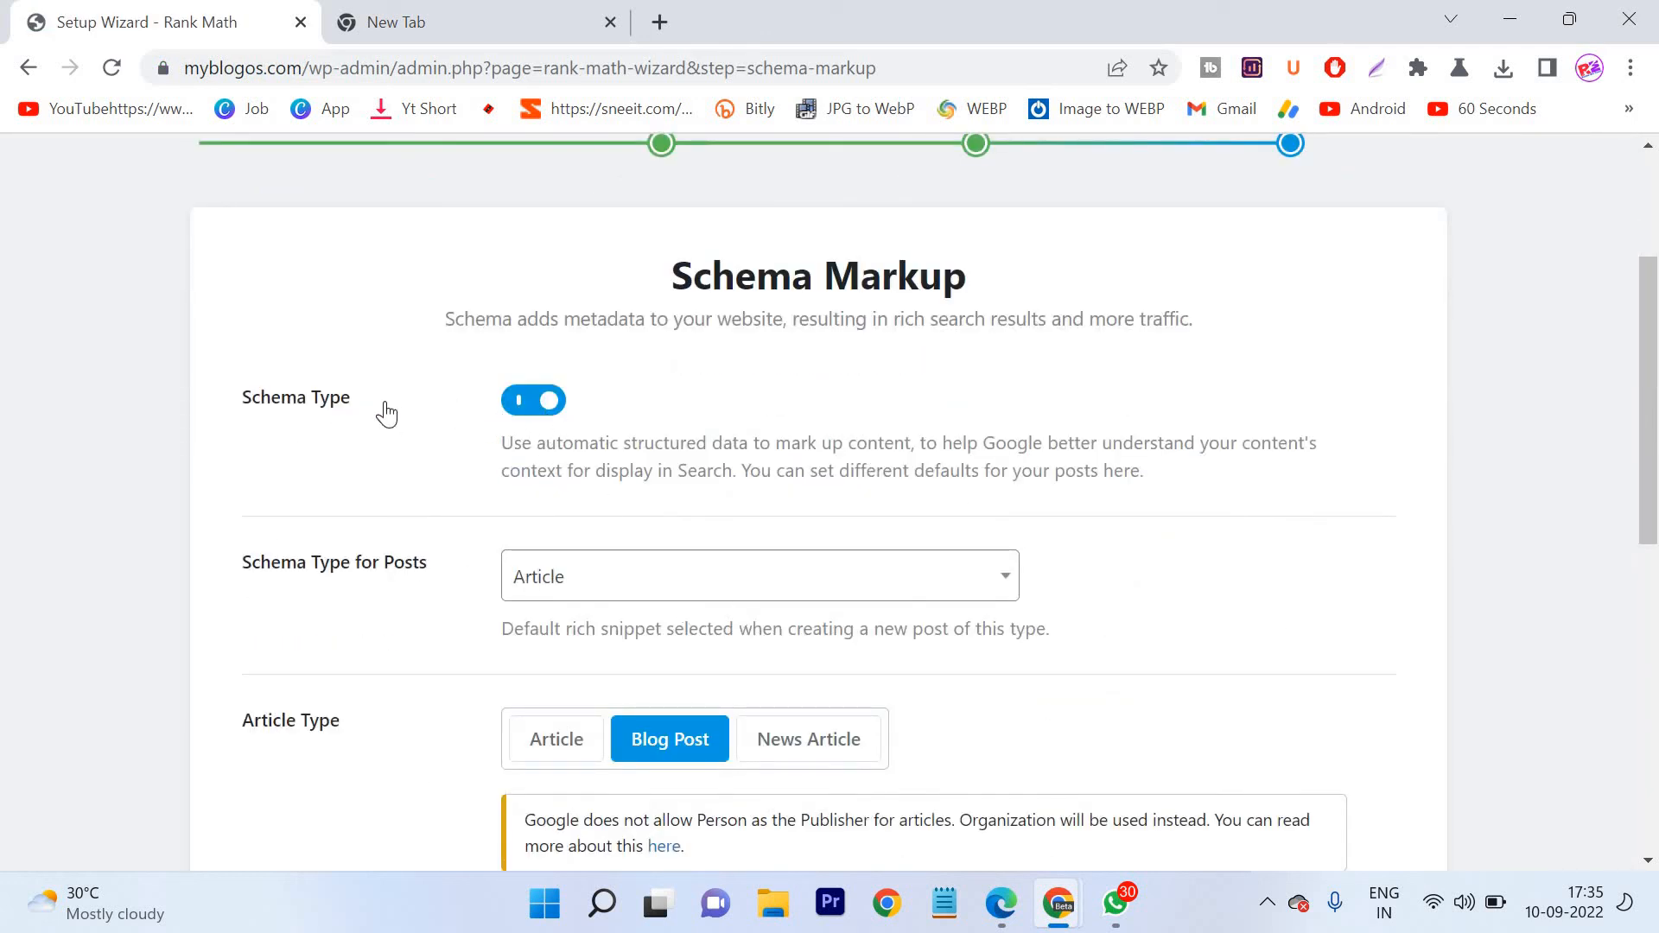
click(963, 569)
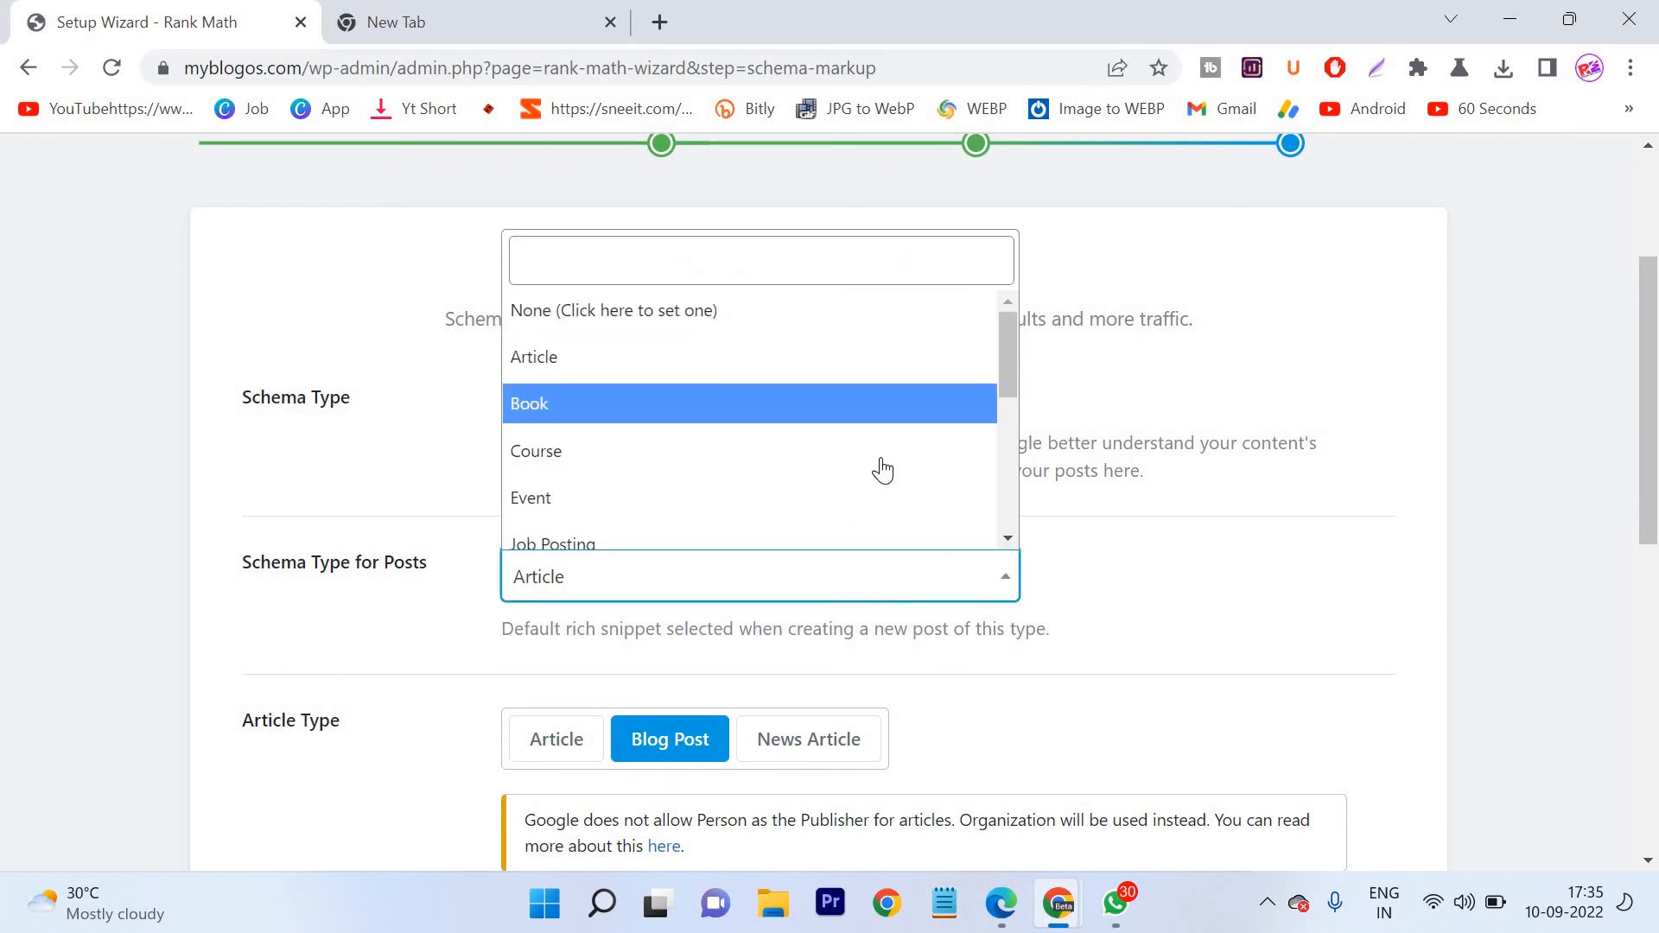
scroll(656, 441, down, 2)
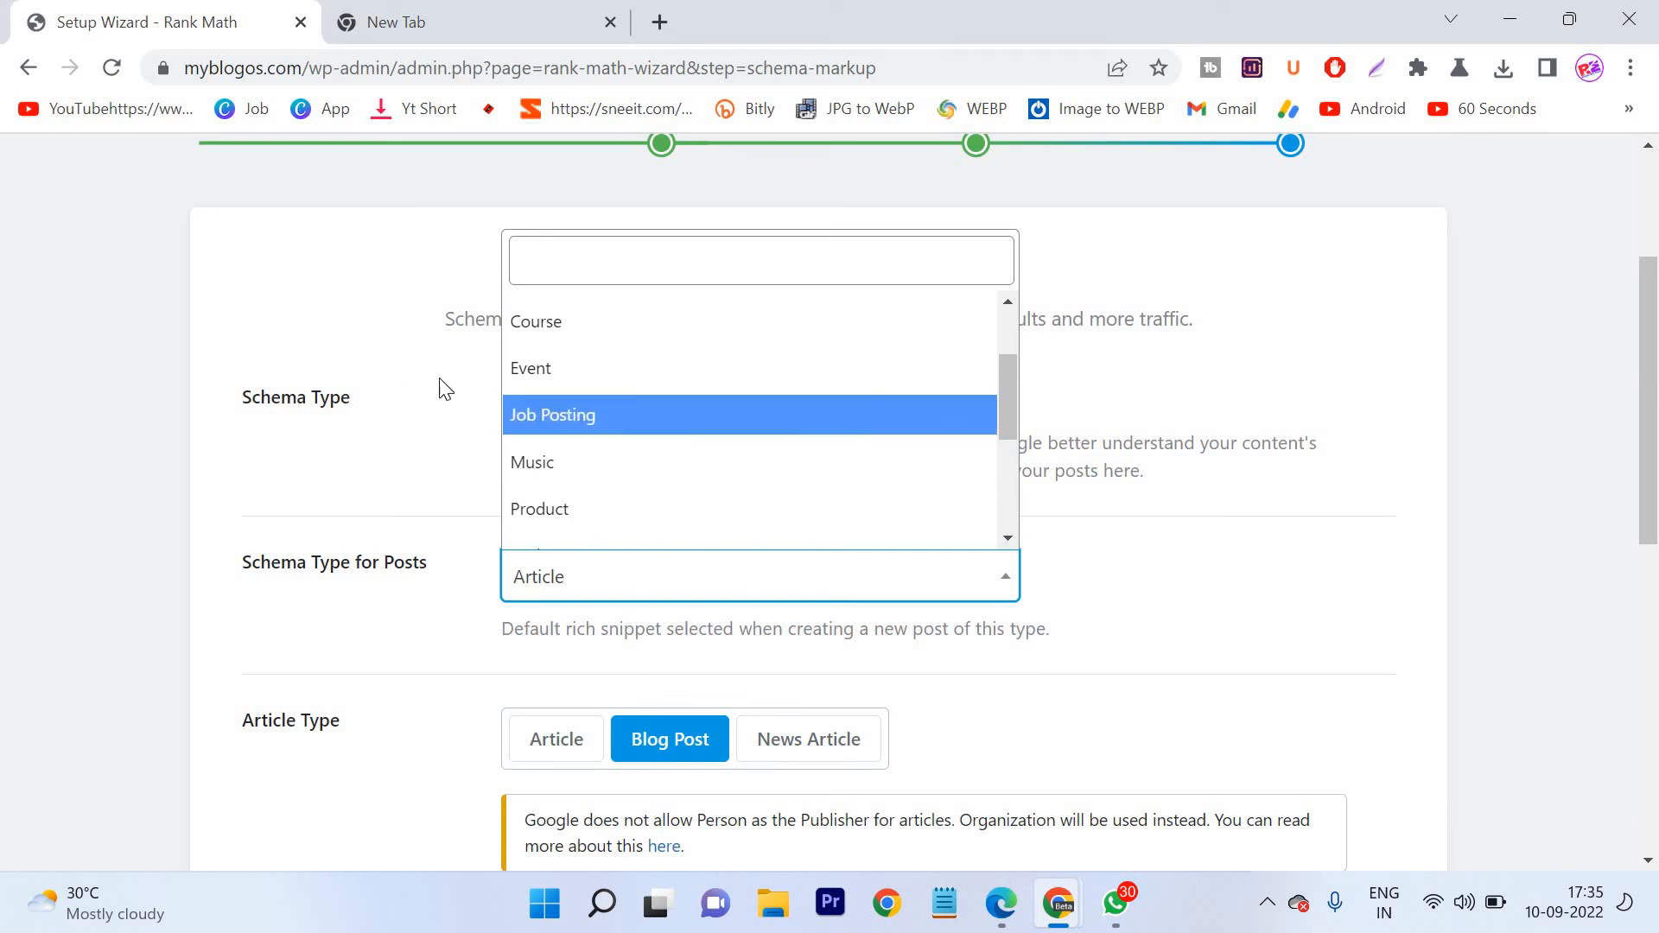
click(760, 661)
- Keep Article and Blog Post as the schema defaults for posts and pages, and save to finish the setup wizard
scroll(723, 467, down, 4)
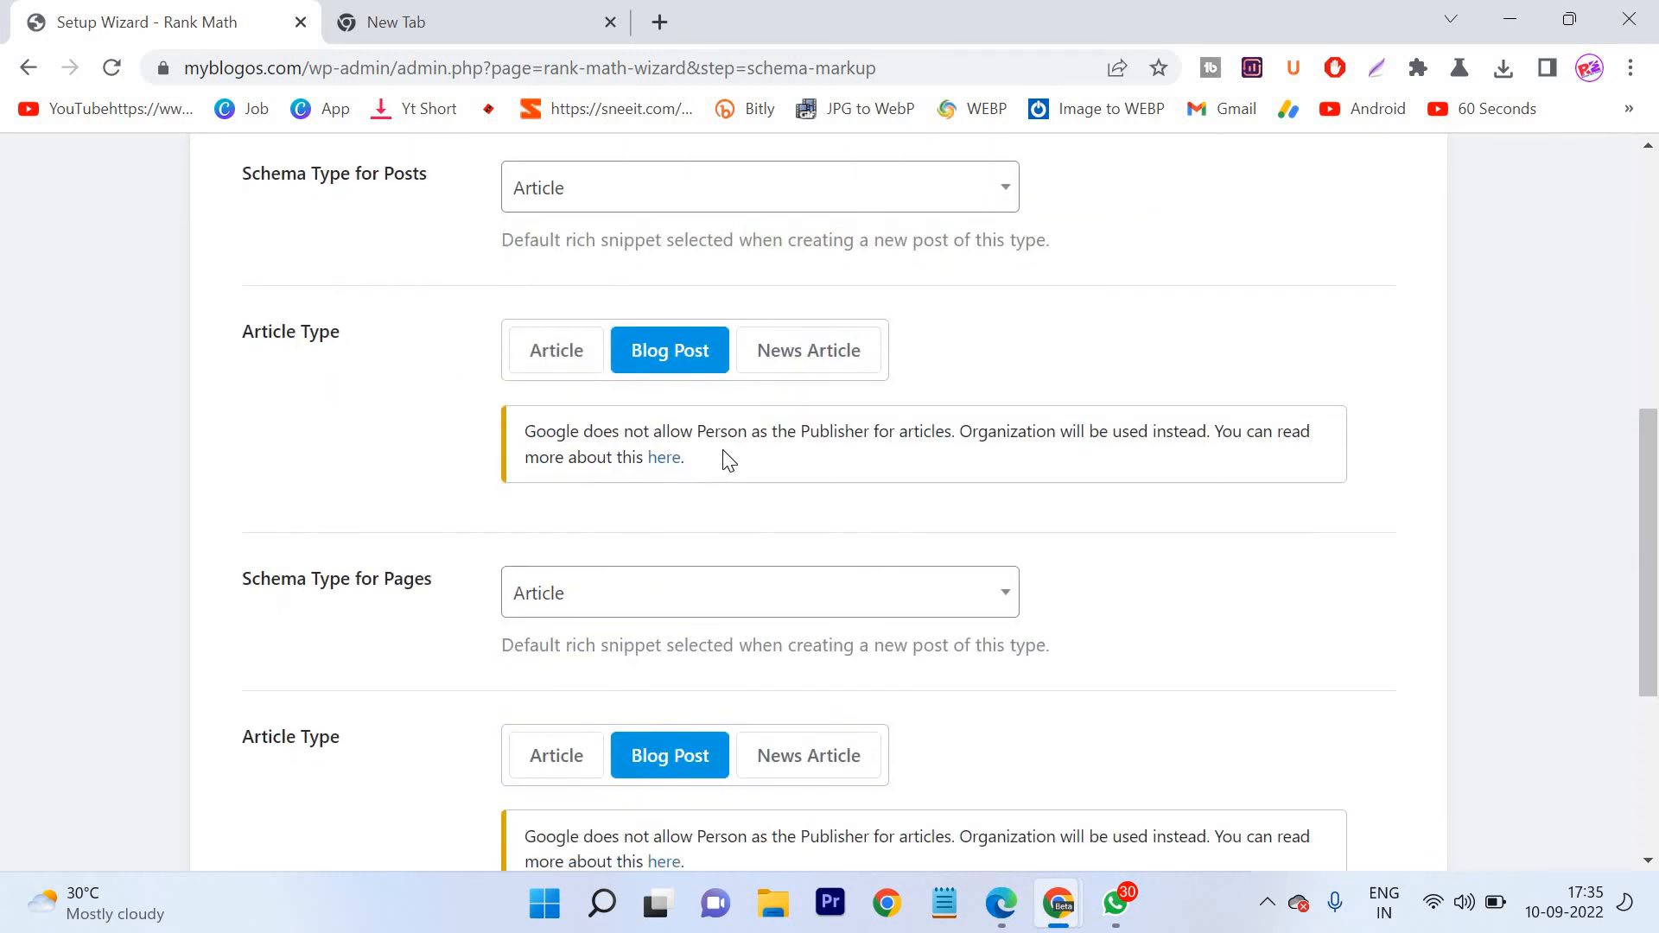
scroll(625, 503, down, 3)
scroll(674, 692, up, 1)
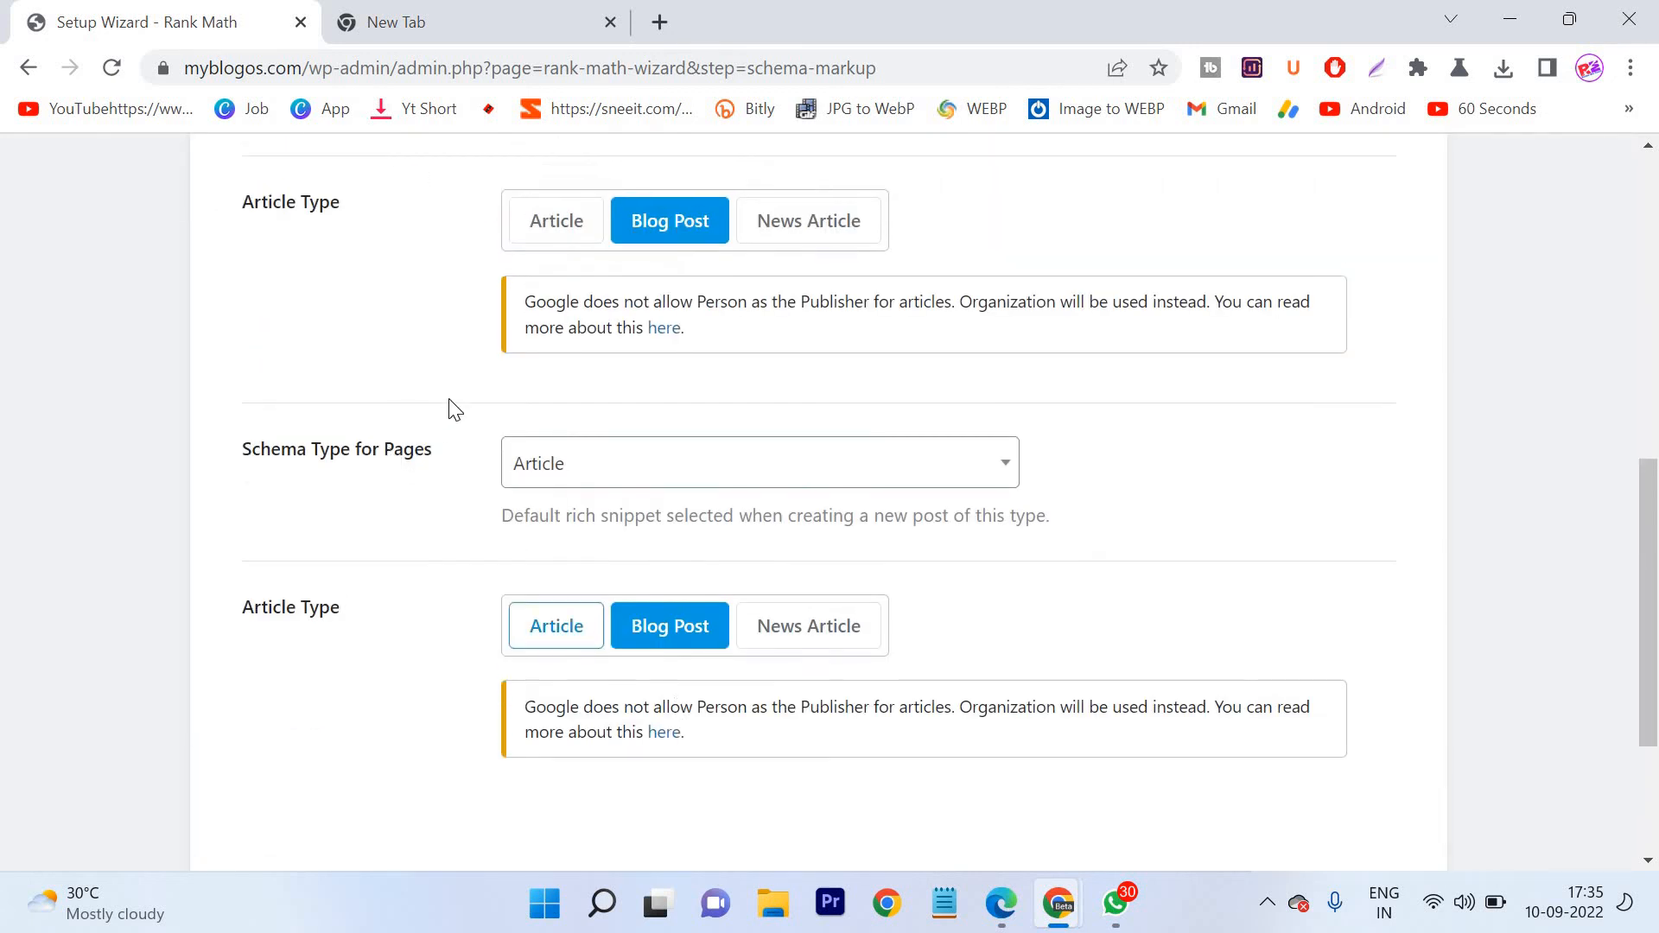
scroll(771, 388, up, 3)
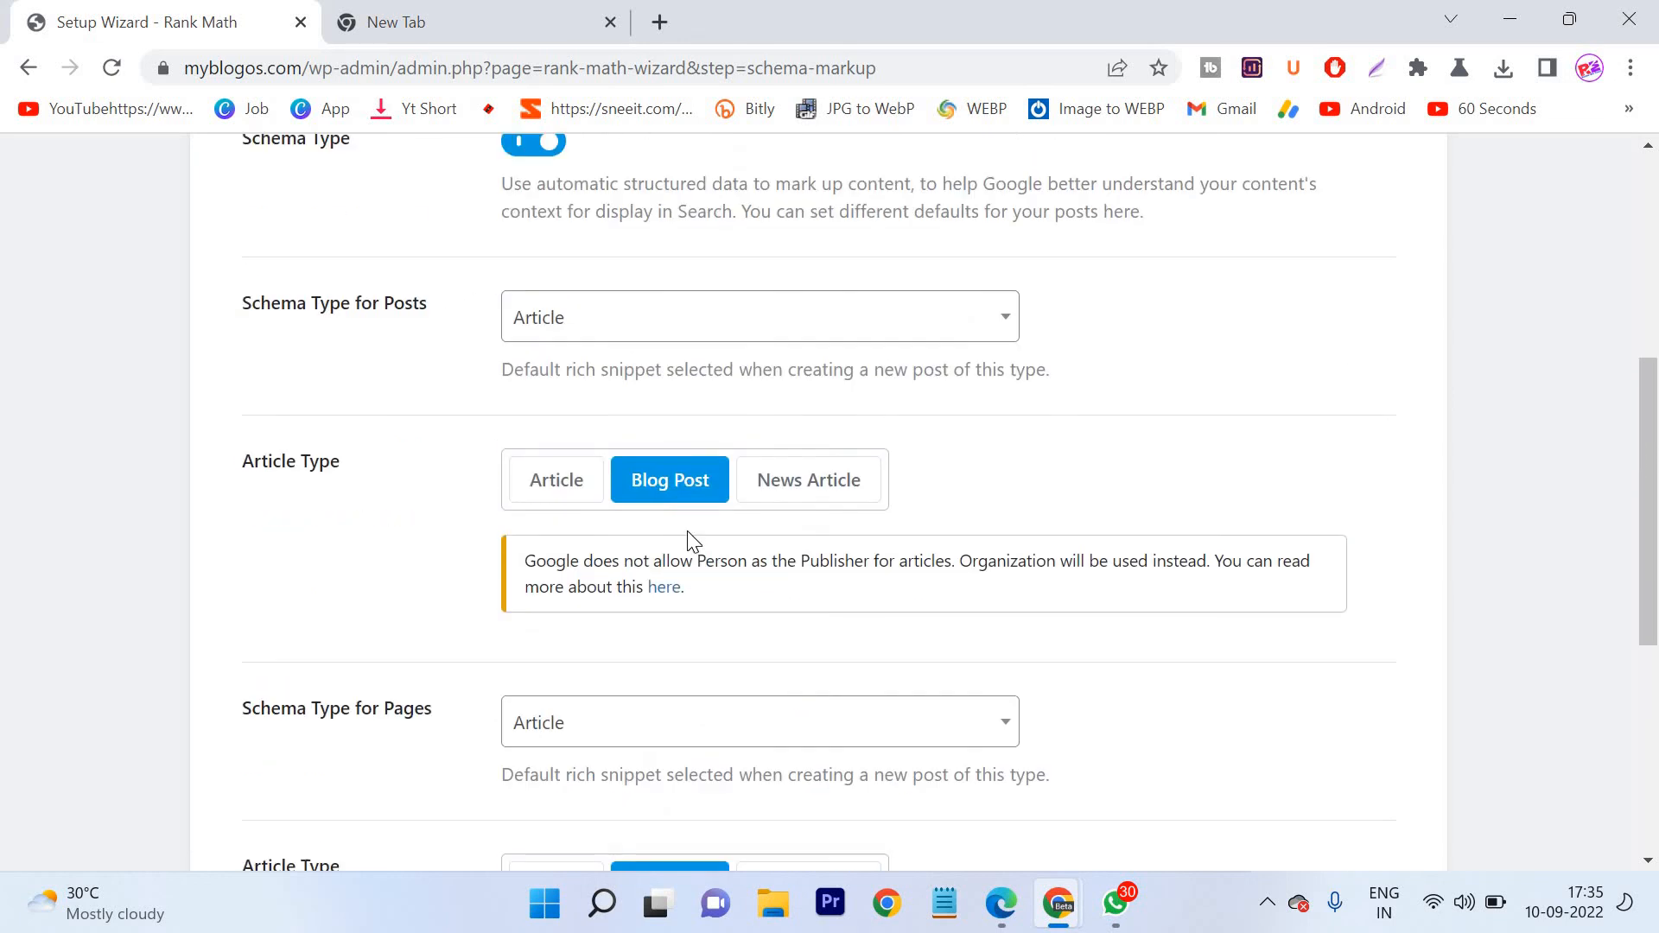
scroll(691, 685, down, 3)
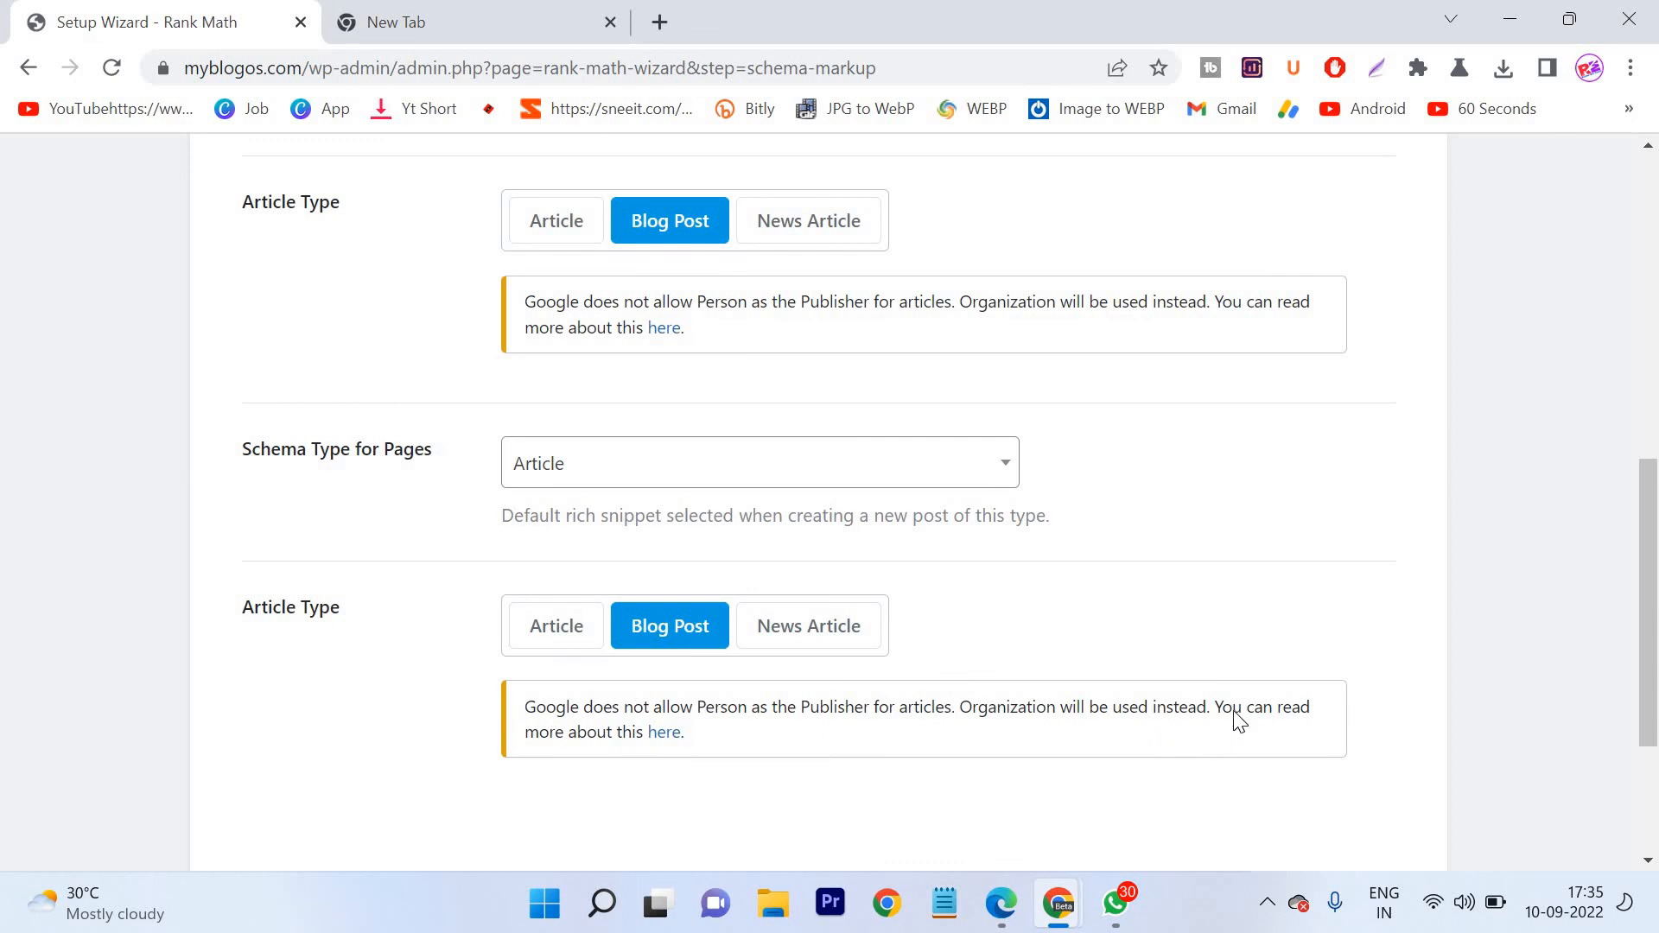
scroll(1239, 721, down, 2)
click(1234, 787)
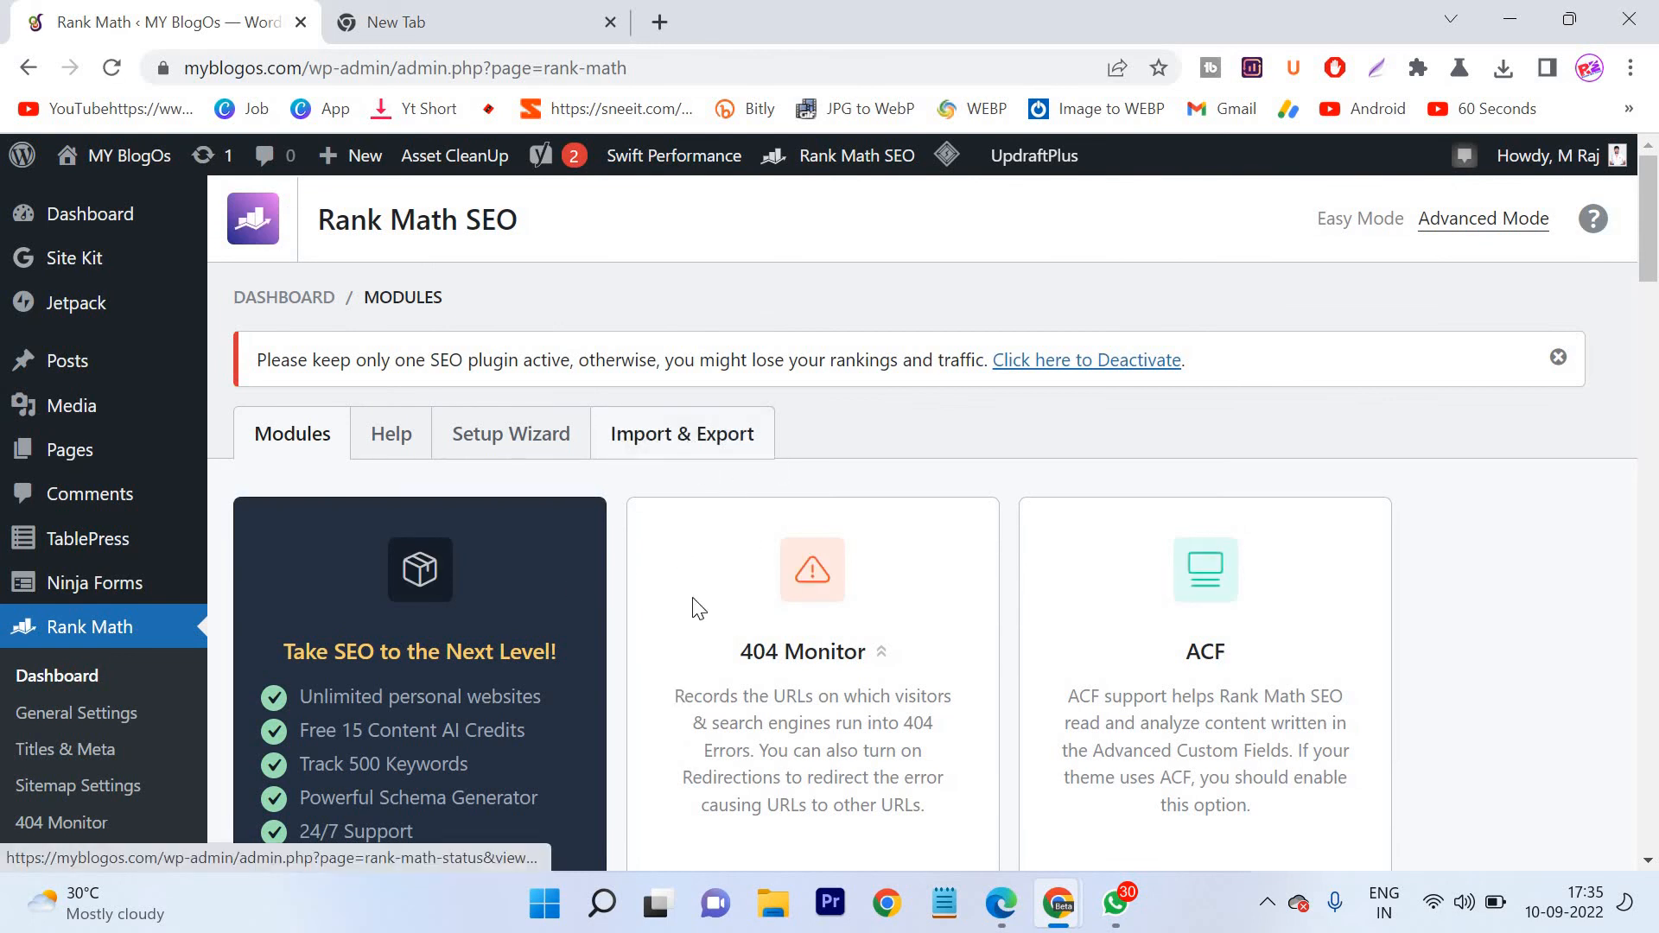
- Turn on the Instant Indexing module in the Rank Math module list
scroll(804, 650, down, 4)
scroll(785, 651, down, 3)
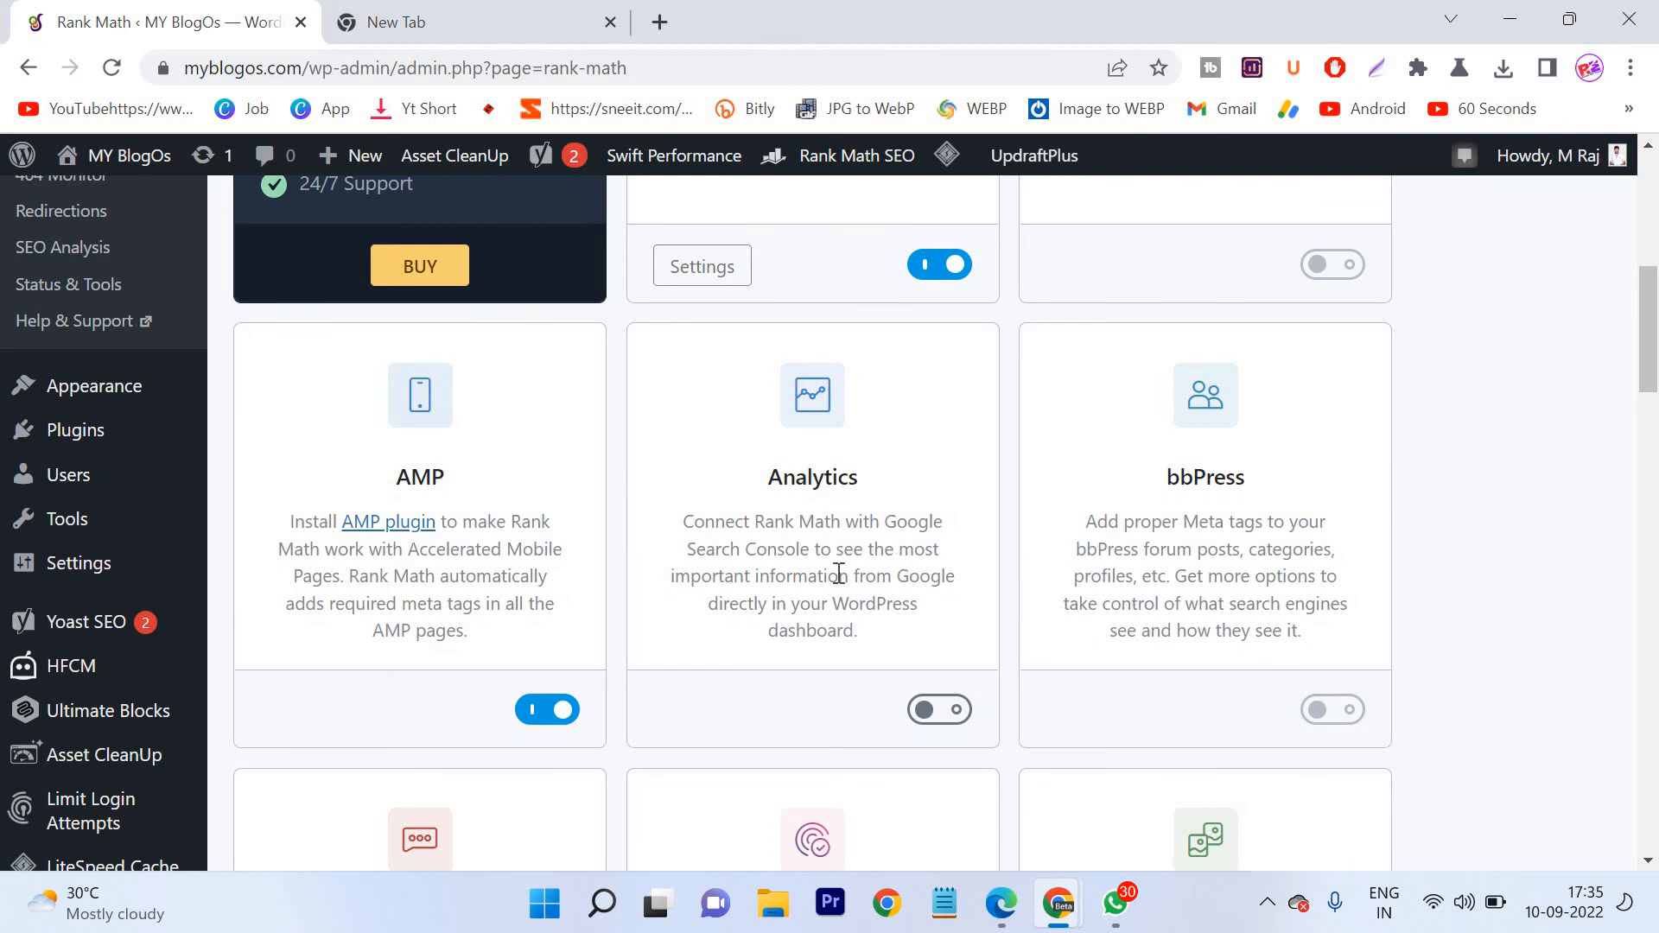
scroll(834, 575, down, 6)
scroll(831, 573, down, 6)
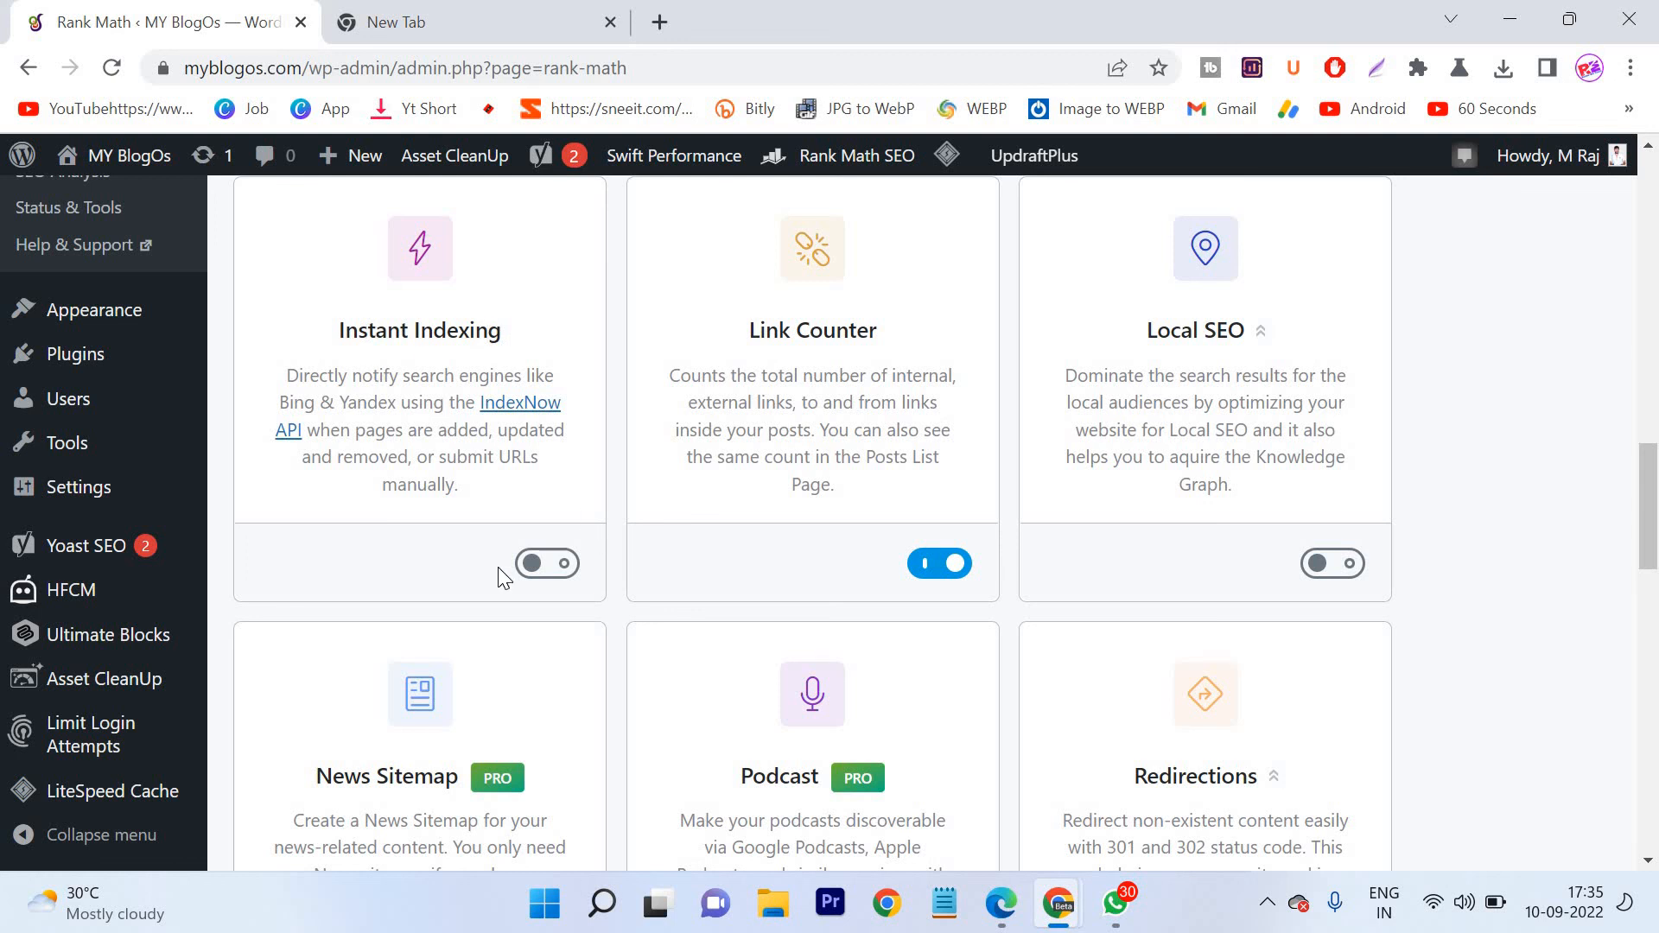
click(553, 564)
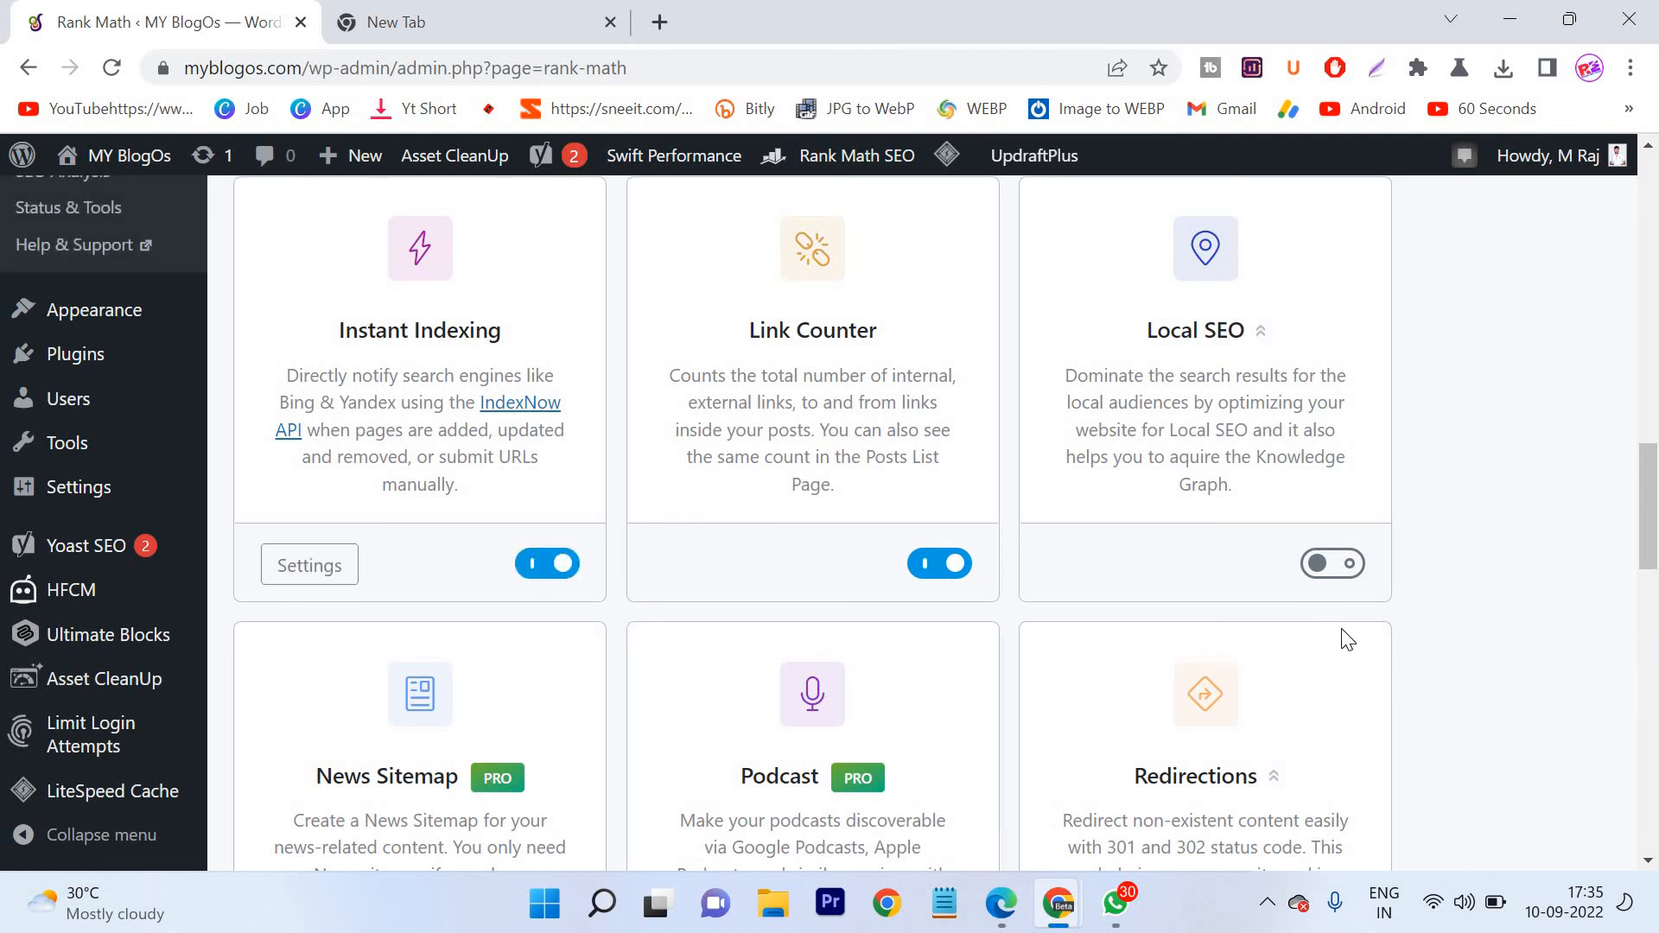
- Examine the remaining modules and which are enabled, including News Sitemap, Redirections, Schema, Role Manager, SEO Analysis, Sitemap and Google Web Stories
scroll(1346, 640, down, 5)
scroll(1343, 588, down, 5)
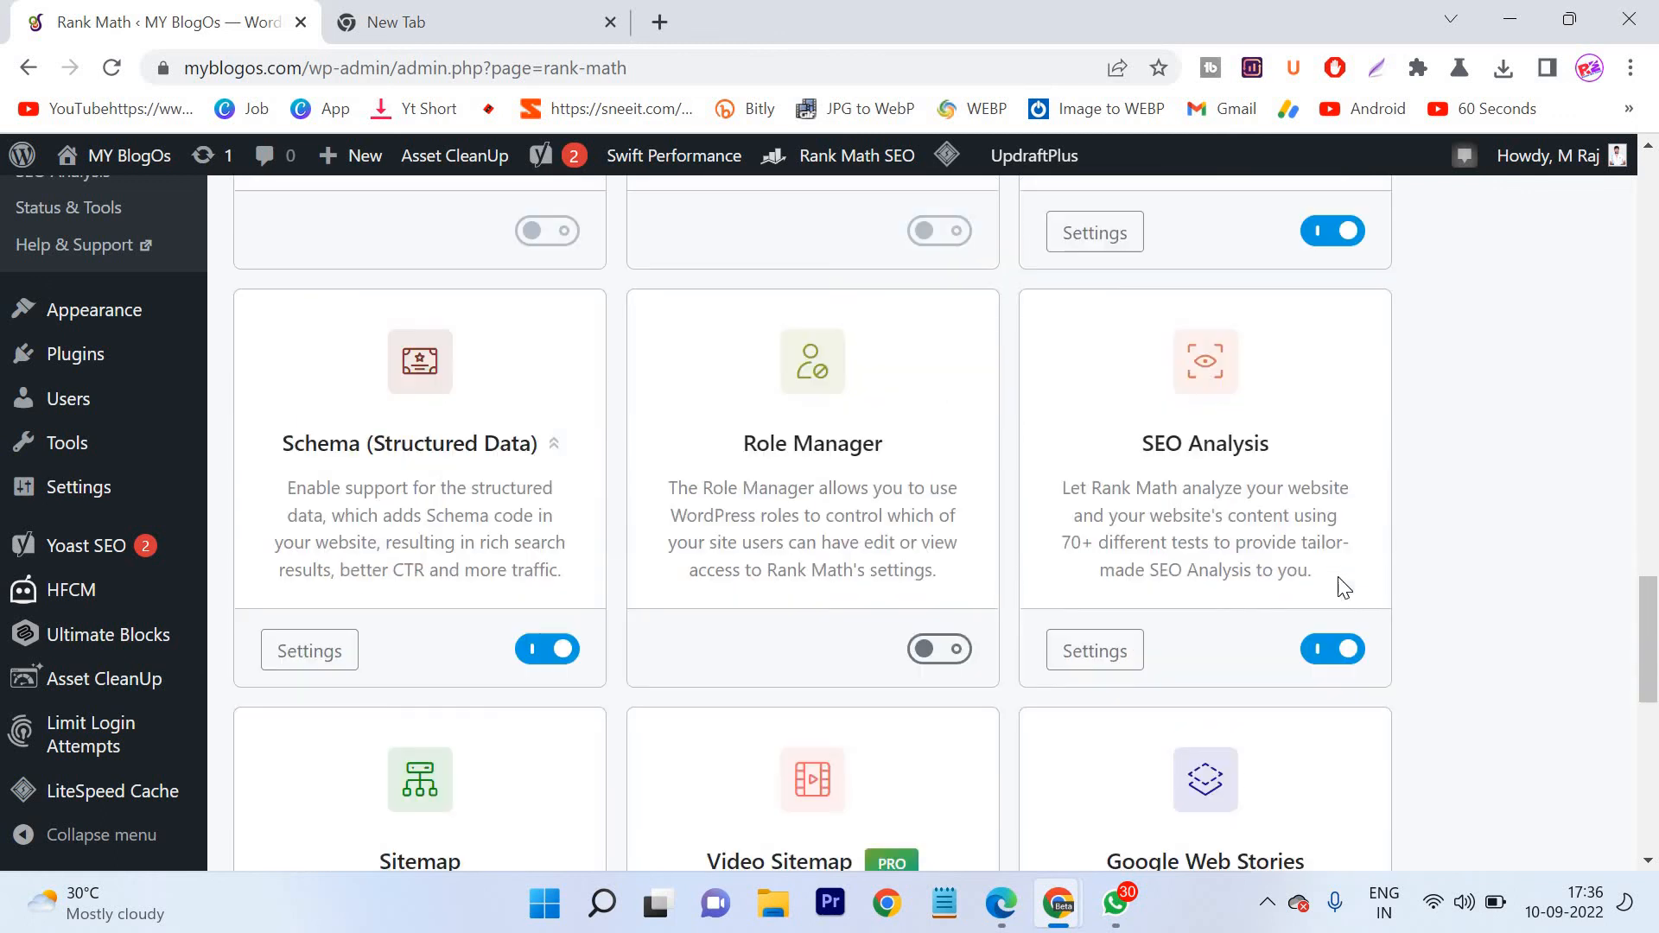
scroll(1344, 587, down, 3)
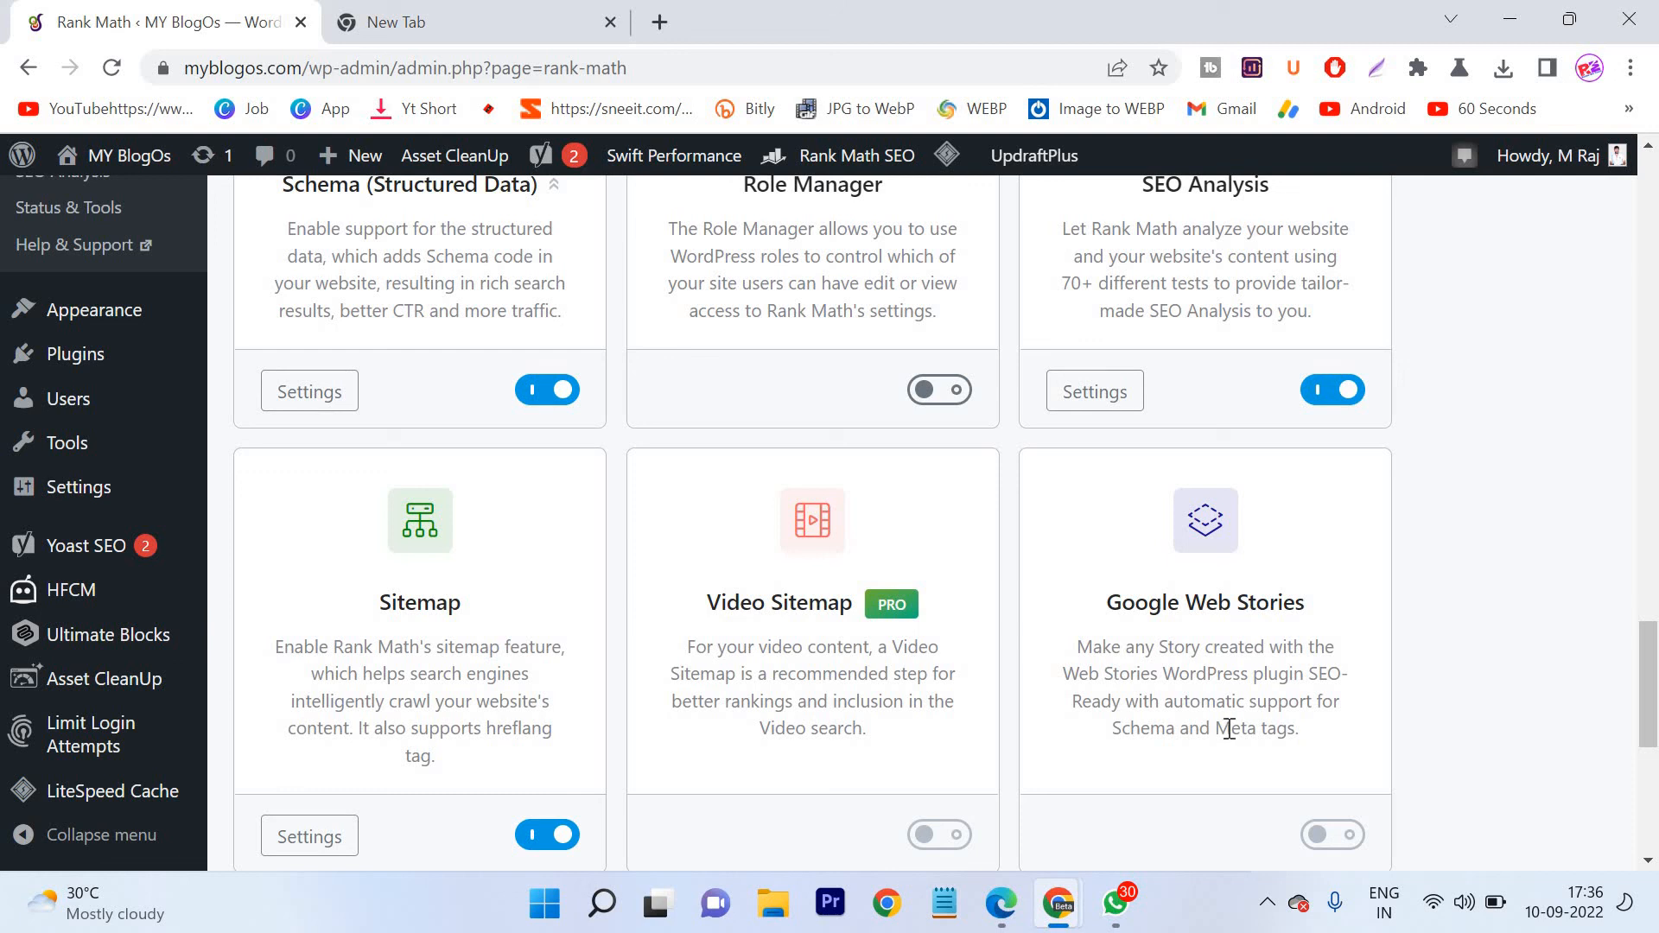
scroll(1229, 728, up, 3)
scroll(1371, 744, down, 3)
mouse_move(1335, 834)
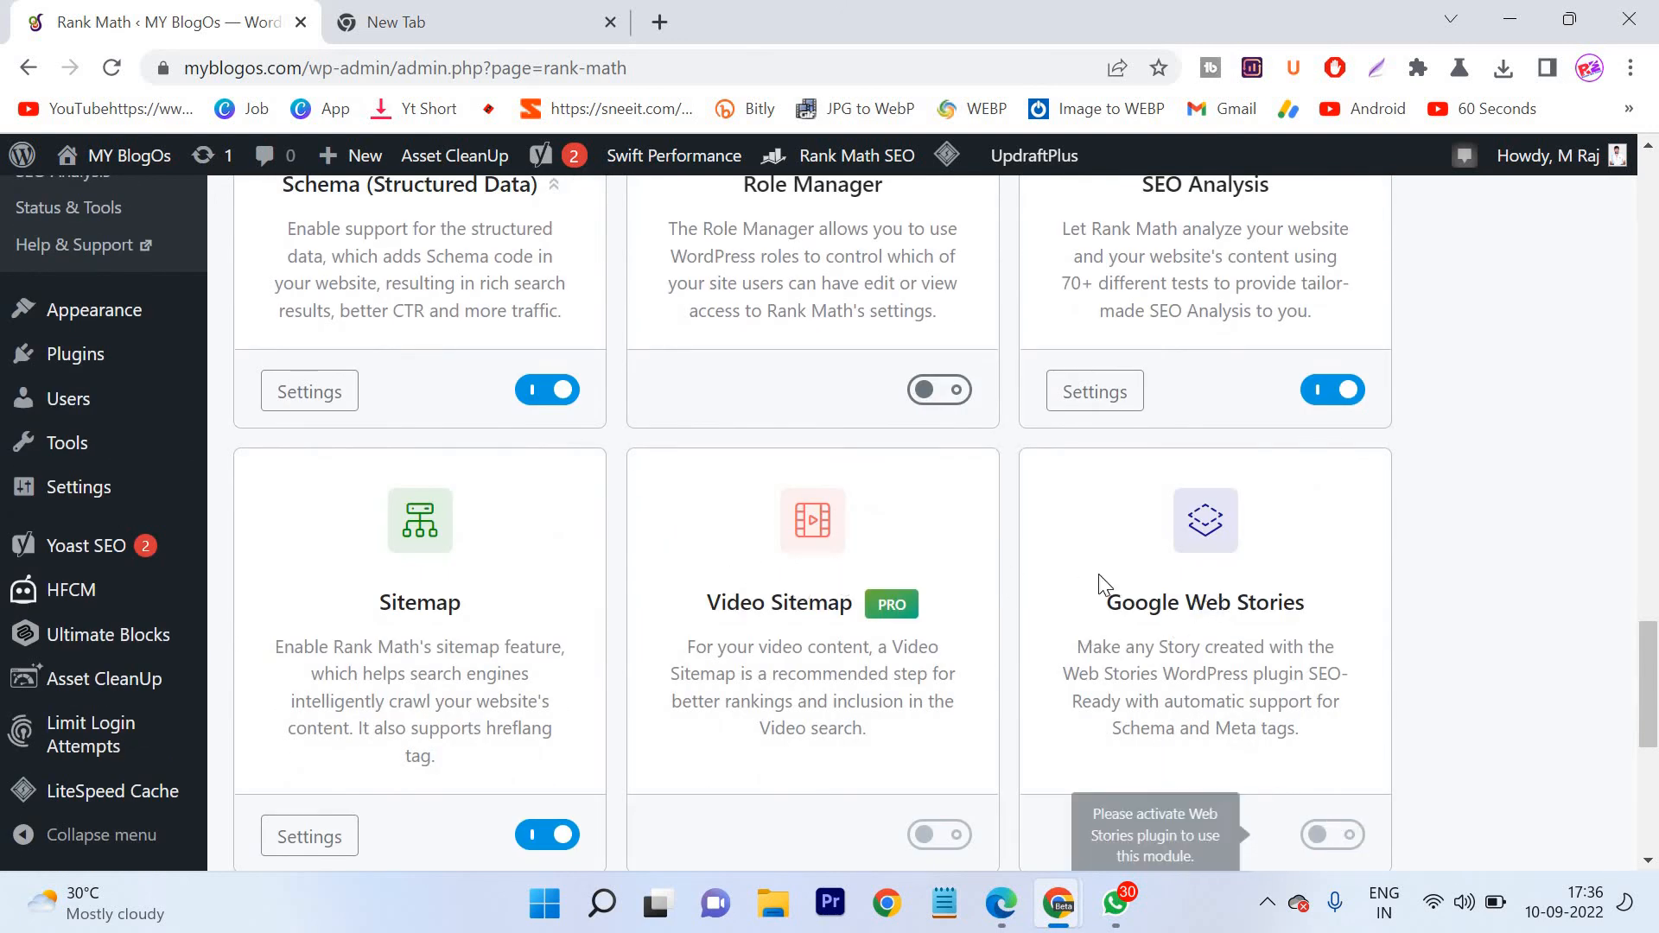
scroll(1192, 602, up, 3)
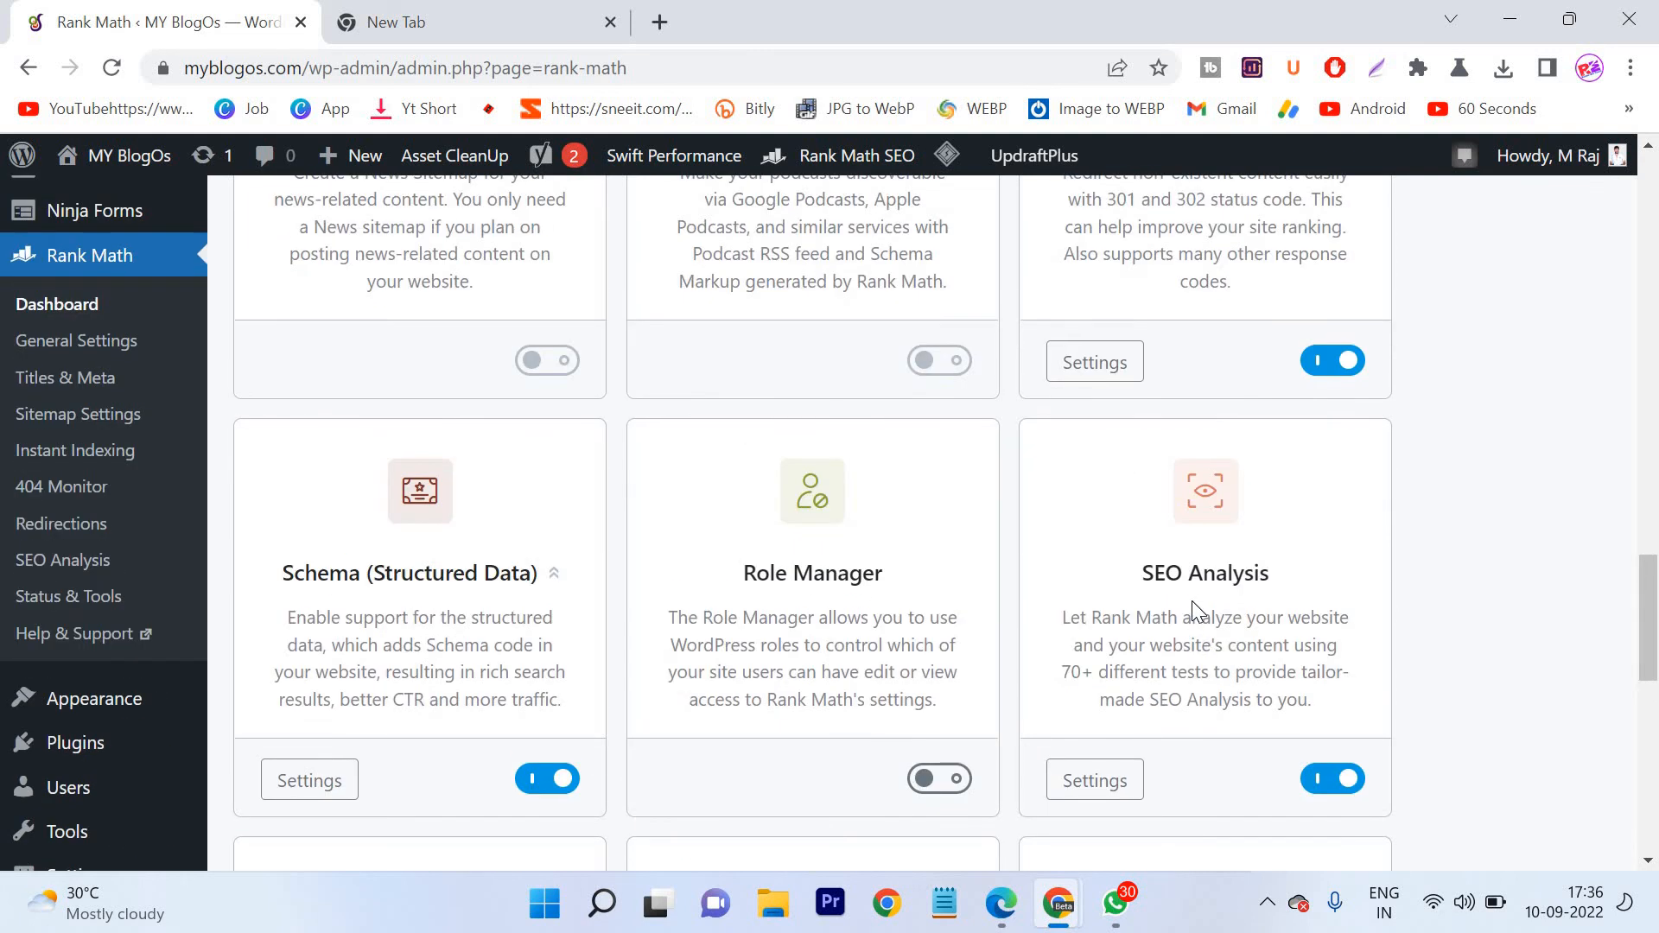
scroll(1191, 600, up, 3)
scroll(1188, 602, up, 1)
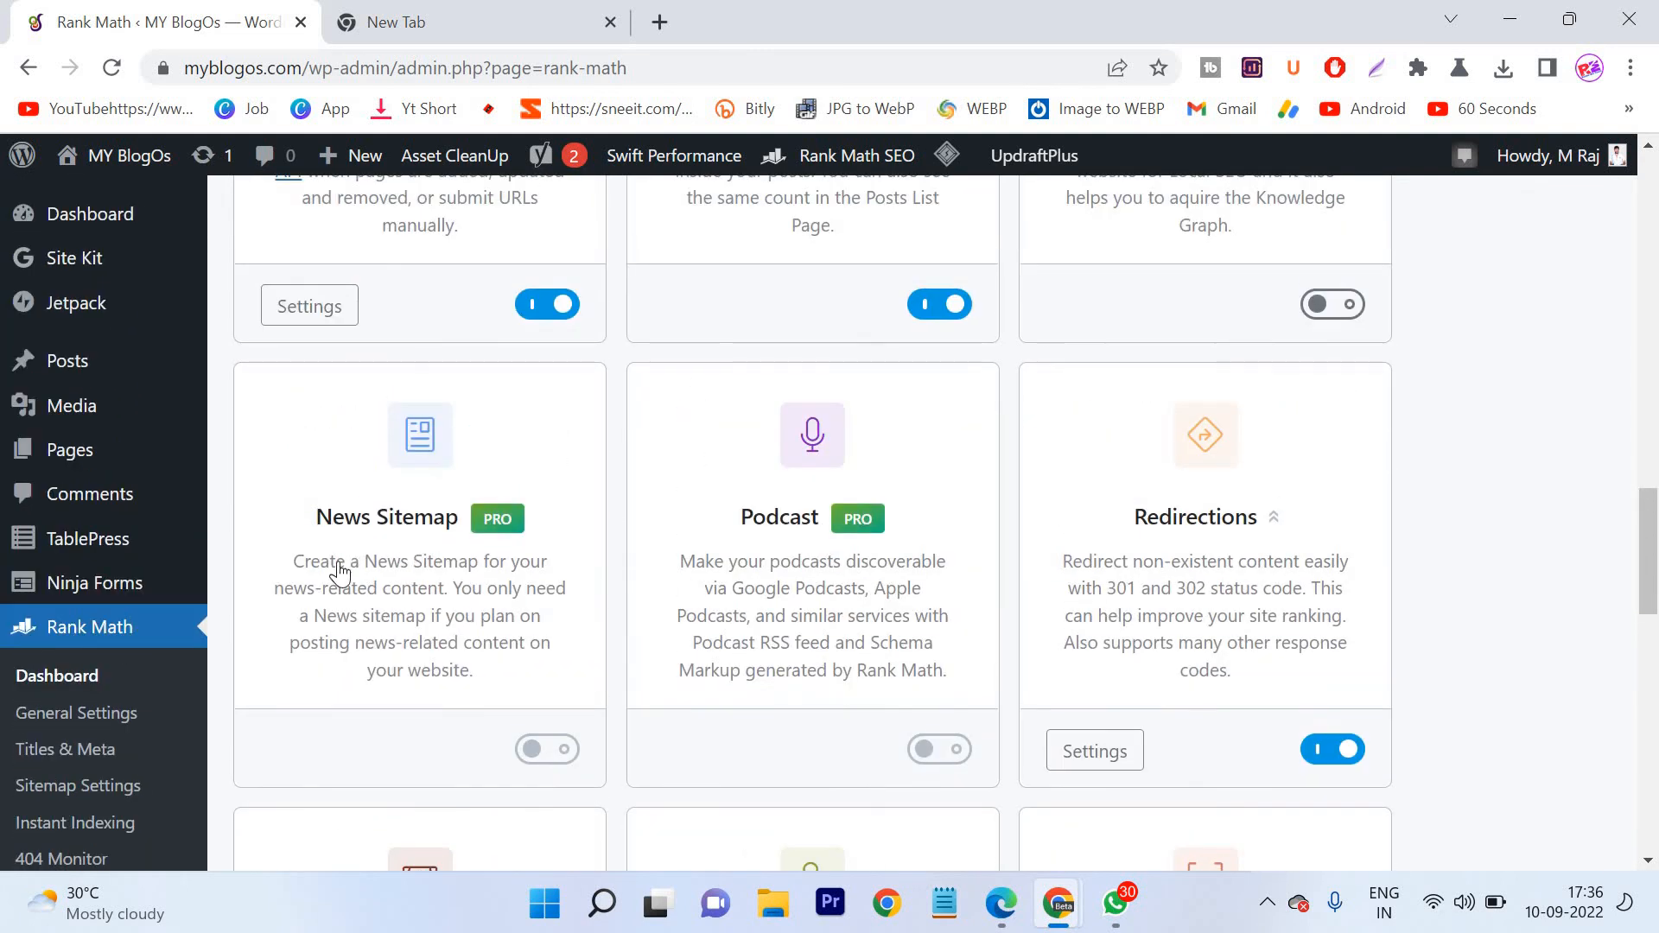
scroll(424, 665, down, 2)
scroll(432, 631, up, 2)
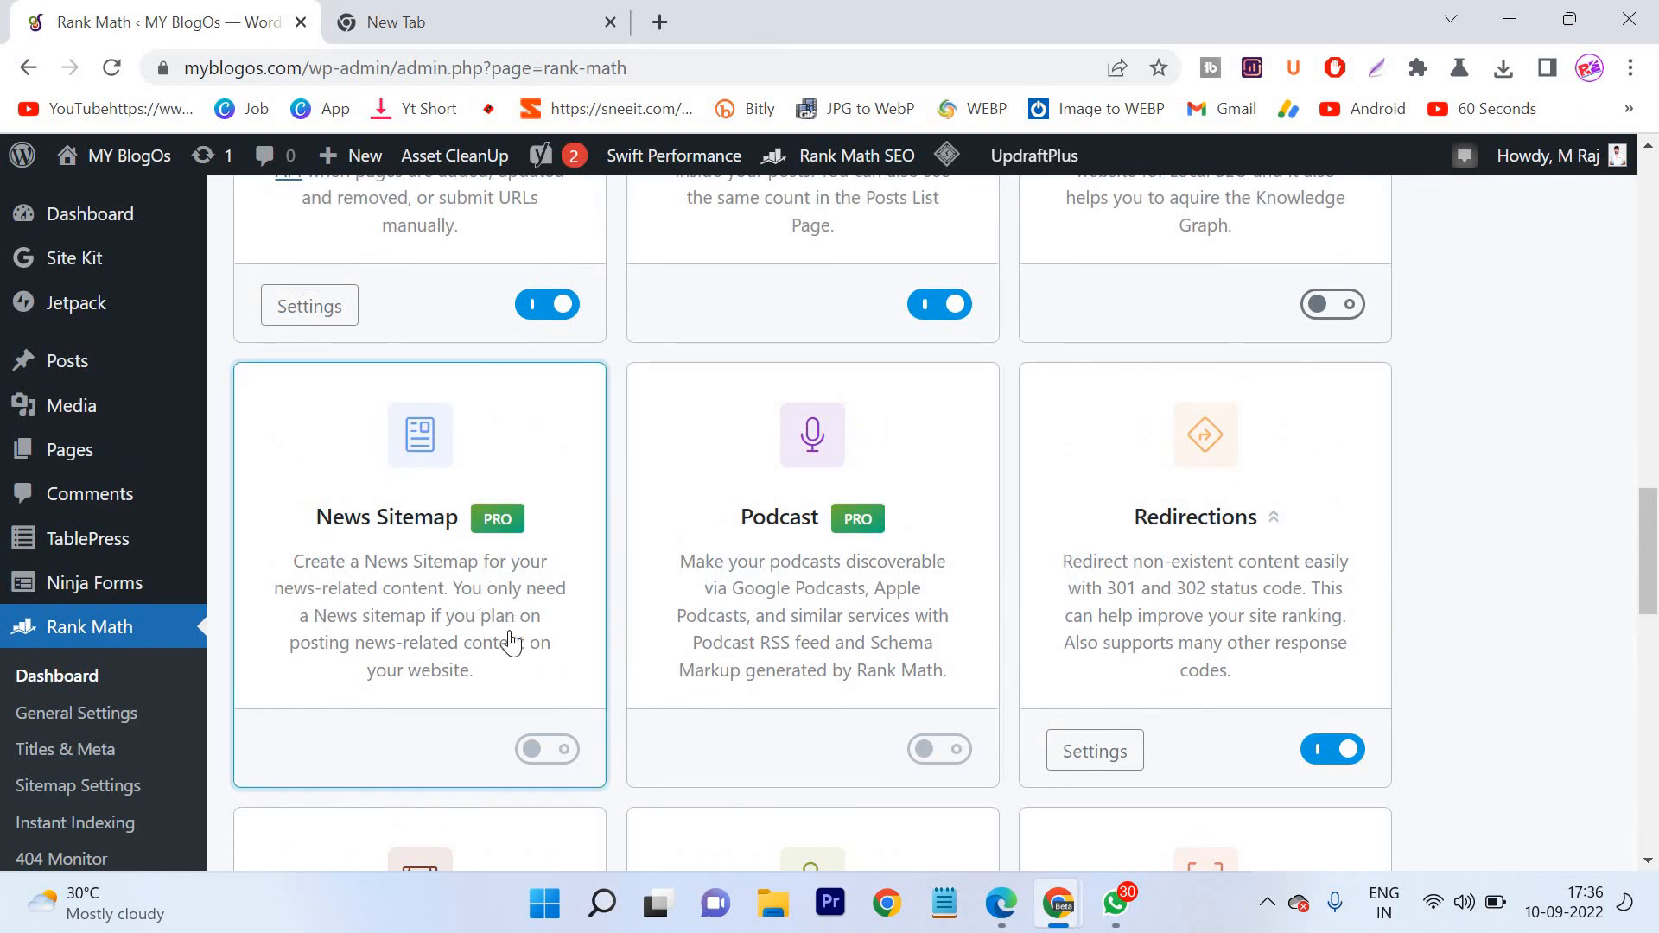
scroll(510, 643, up, 2)
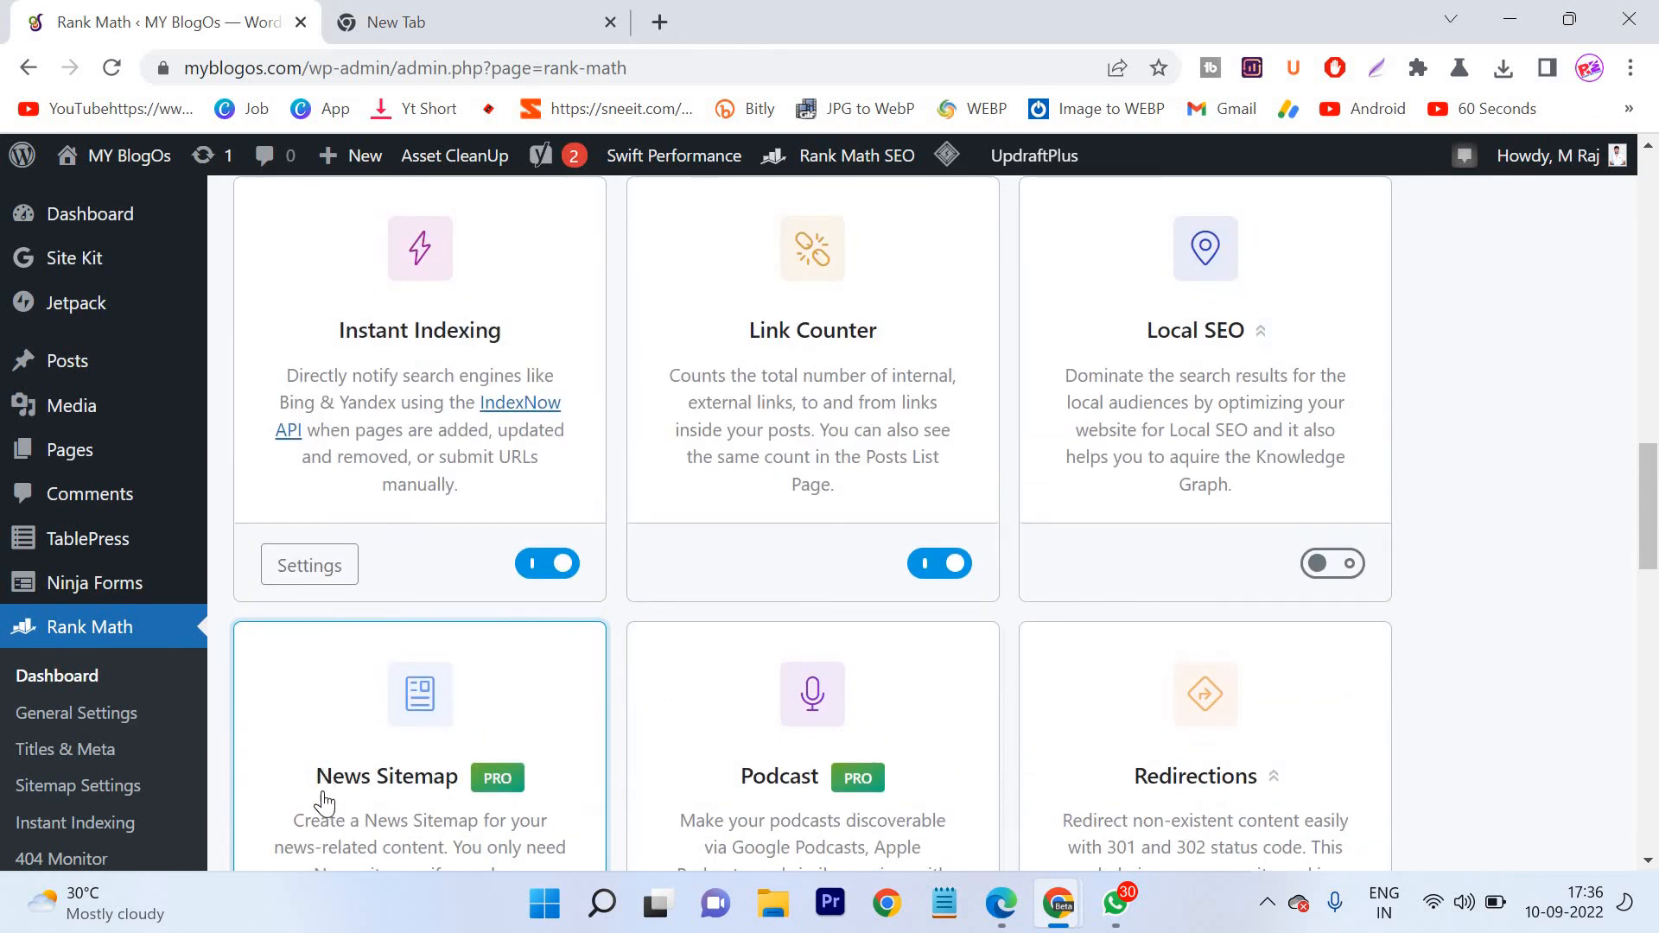
scroll(351, 774, down, 1)
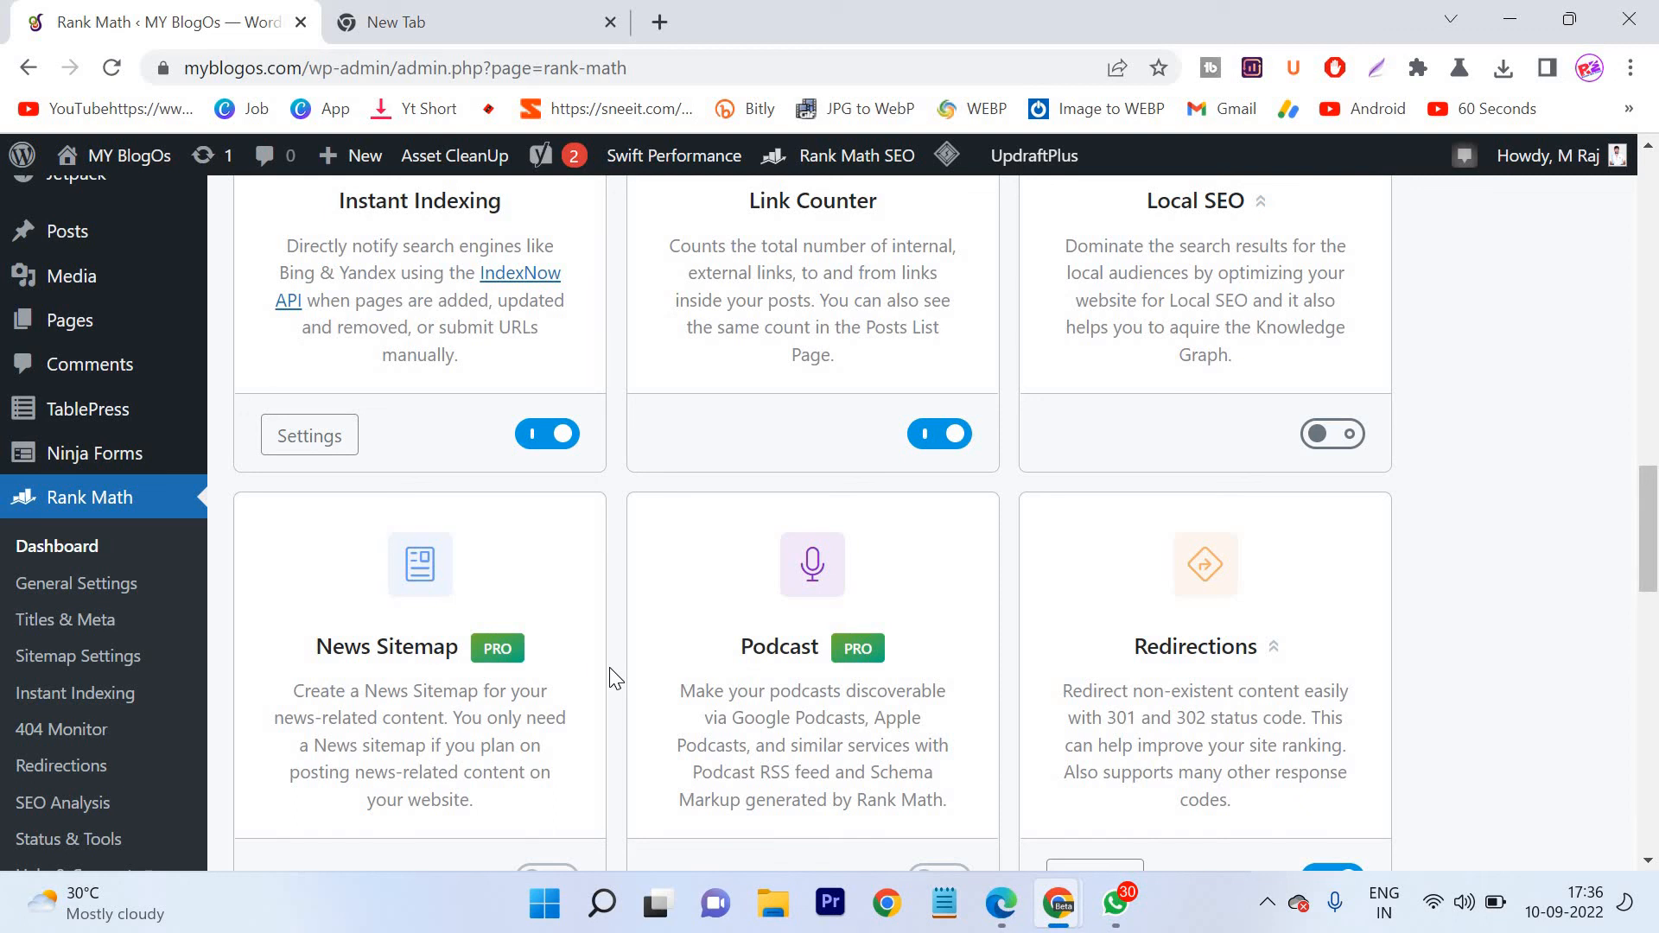
scroll(574, 671, down, 3)
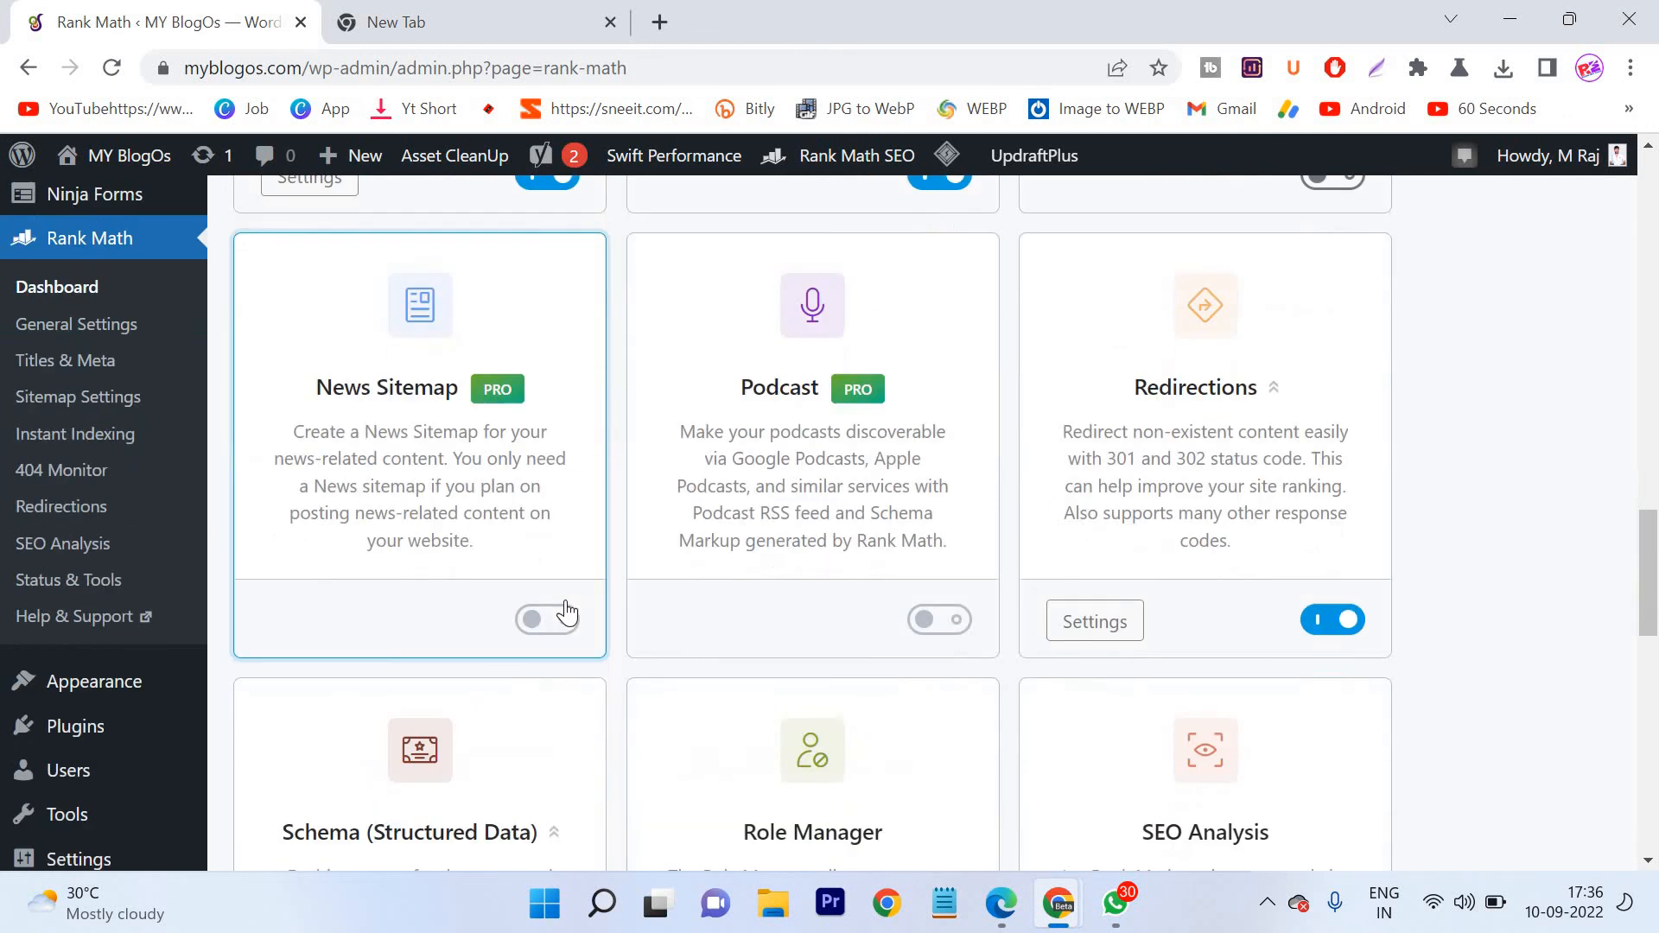
scroll(486, 620, up, 6)
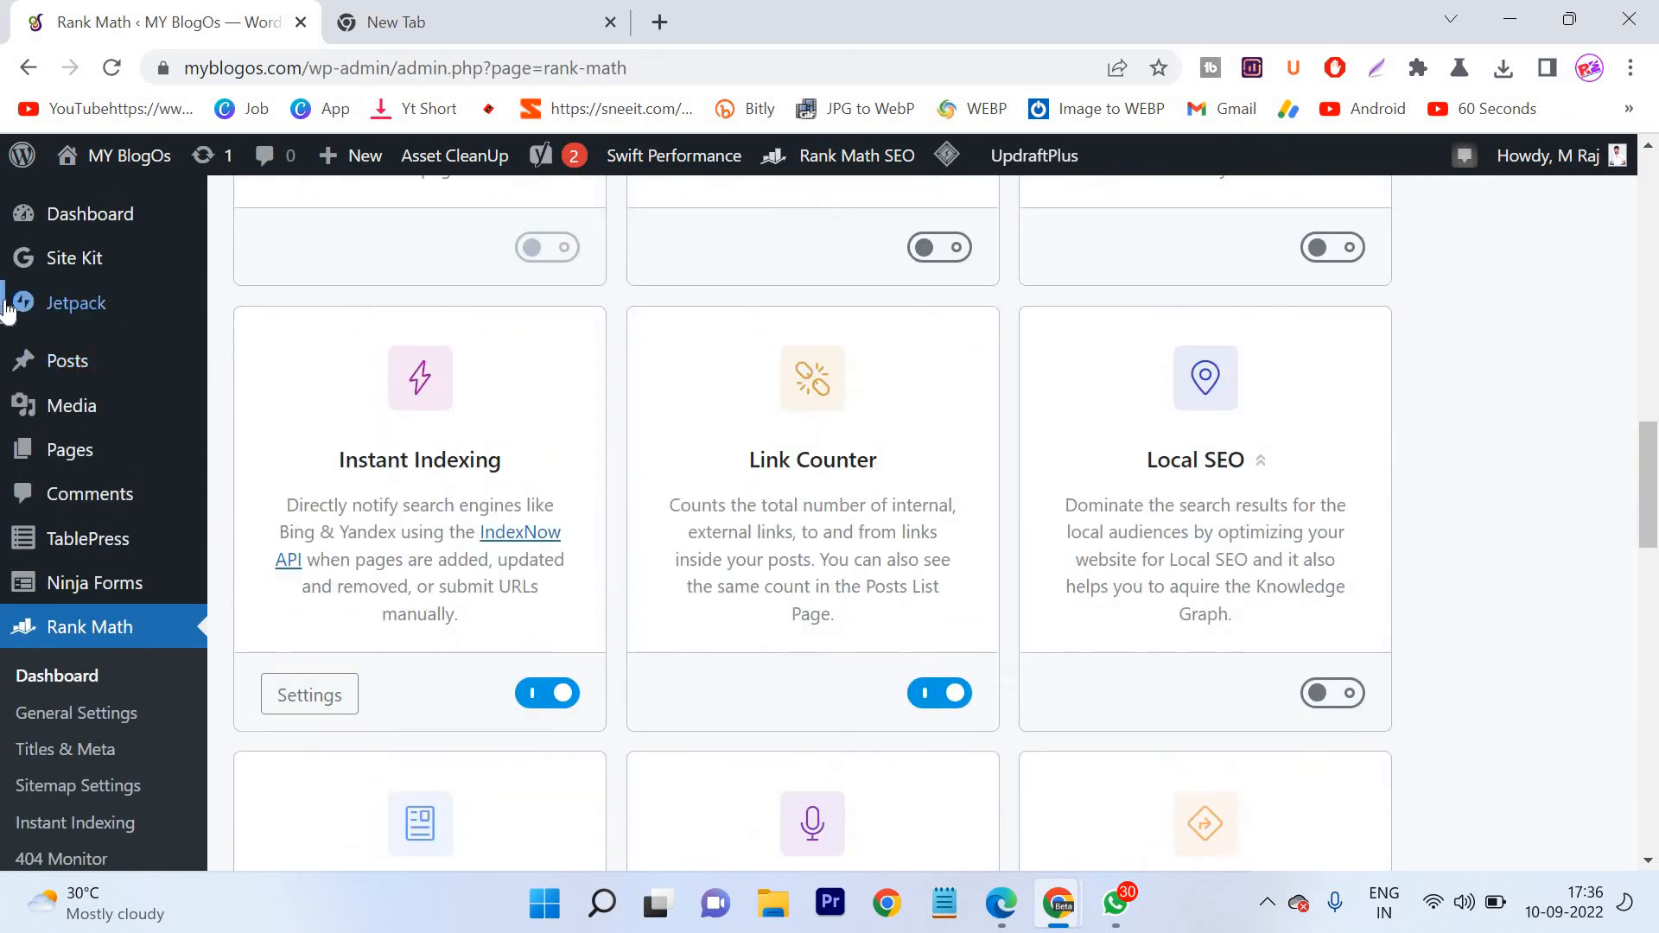
mouse_move(49, 316)
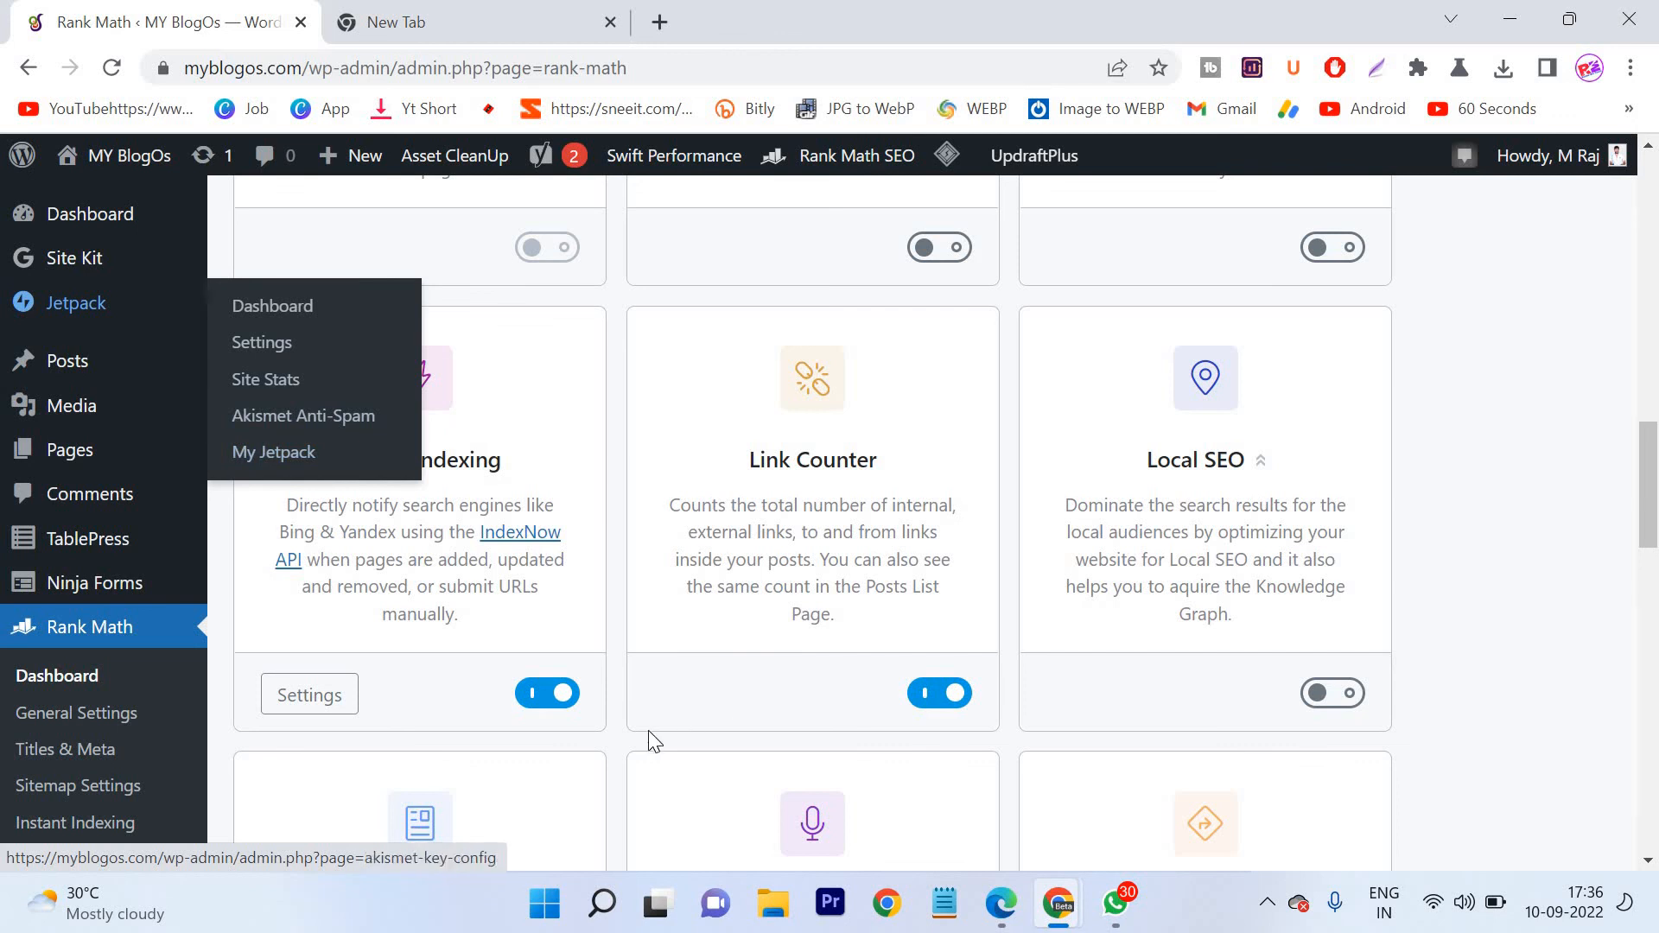
scroll(136, 279, down, 2)
scroll(130, 303, up, 3)
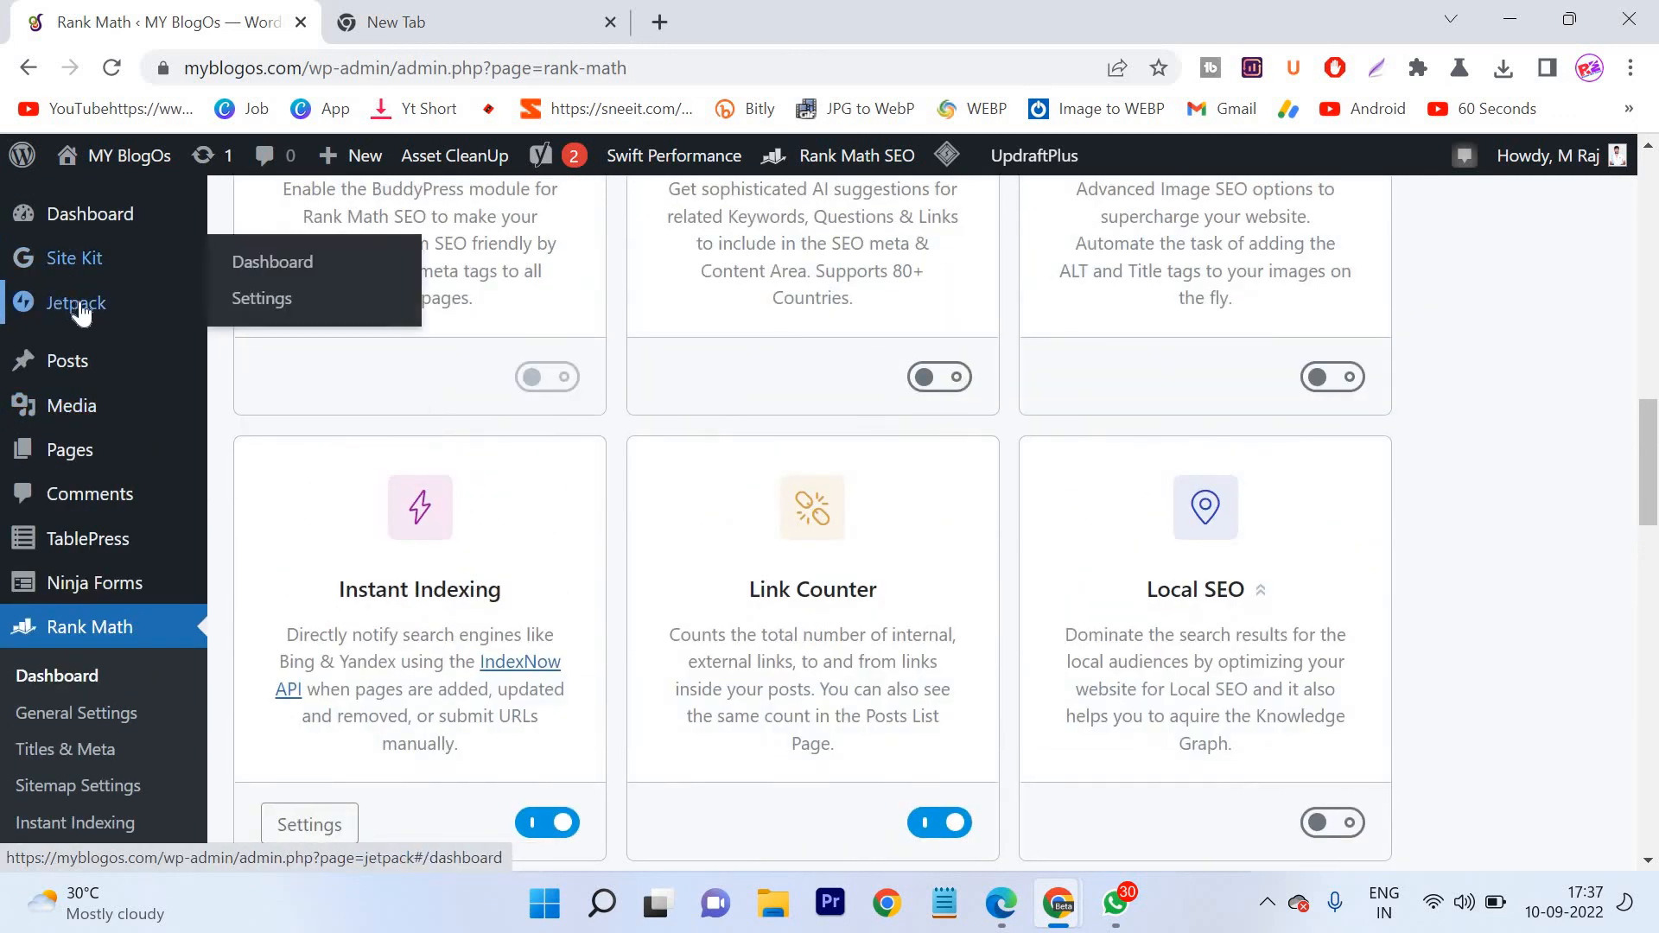
mouse_move(97, 337)
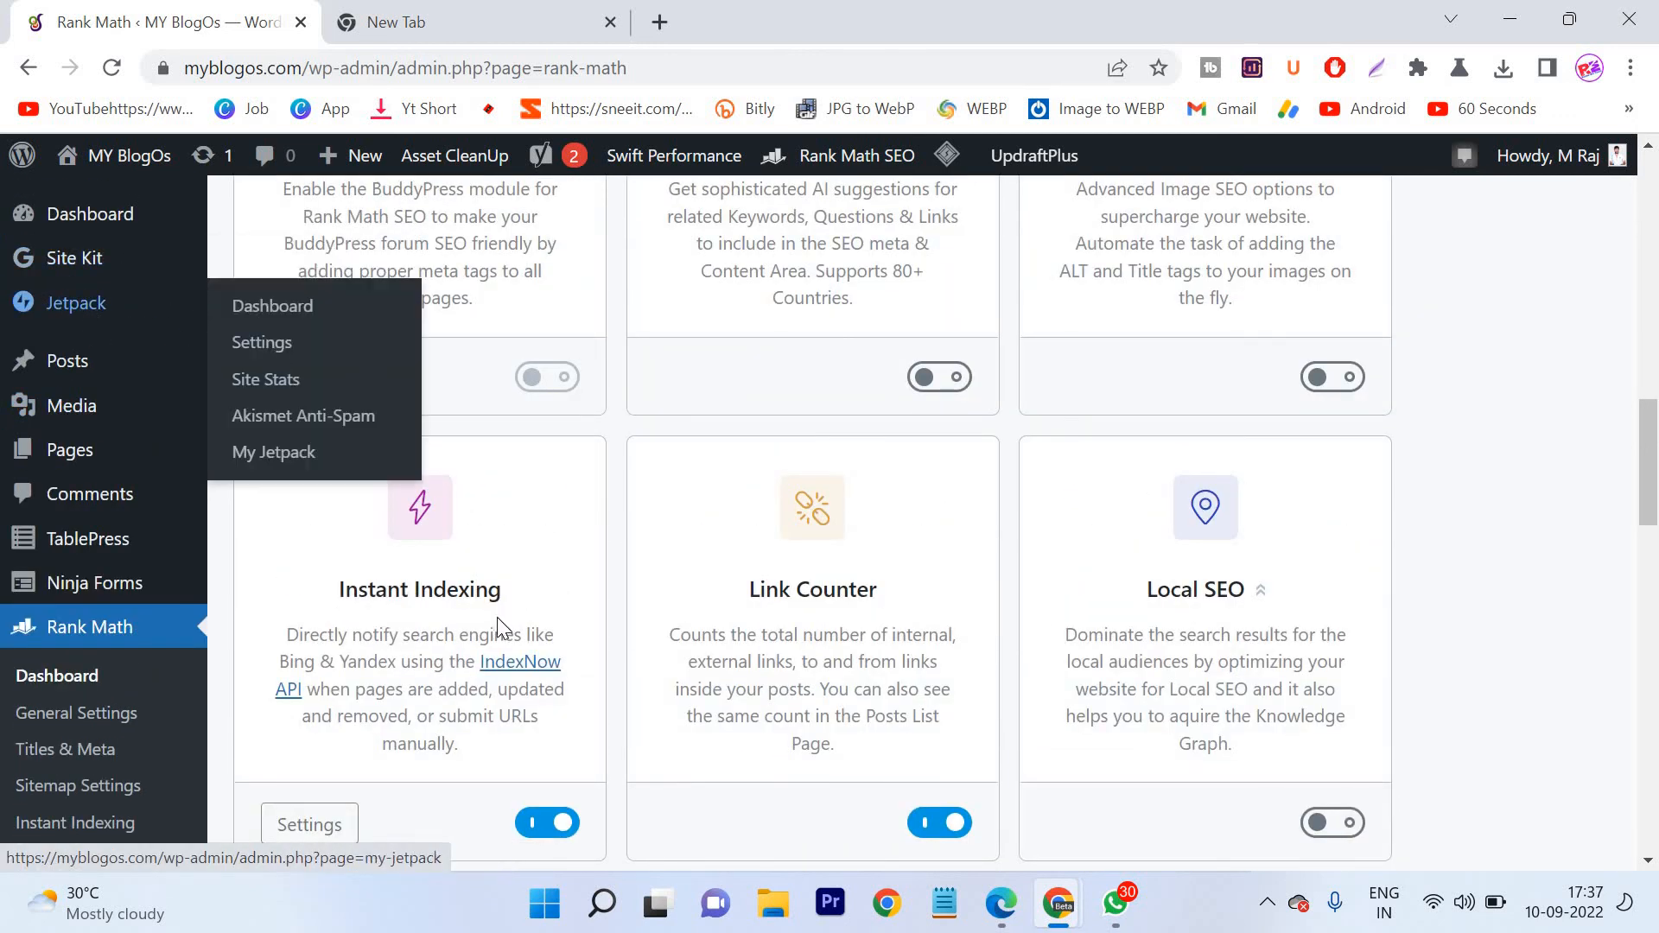
- Open the settings of the Instant Indexing module at the URL submission form
scroll(496, 616, down, 2)
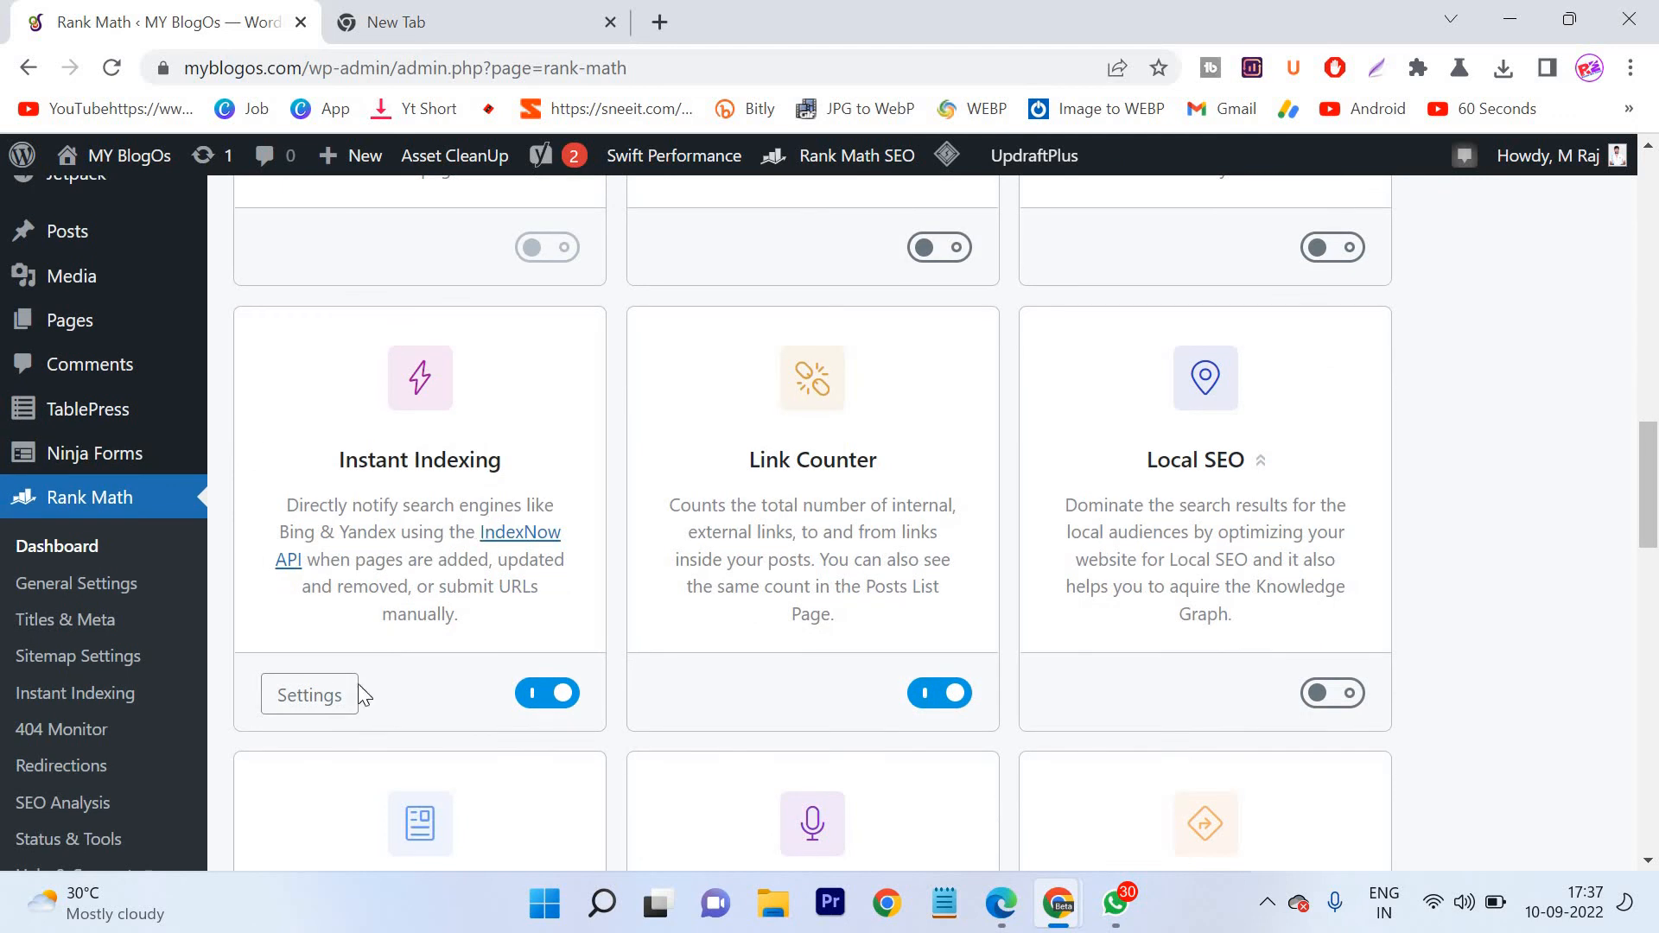
click(331, 704)
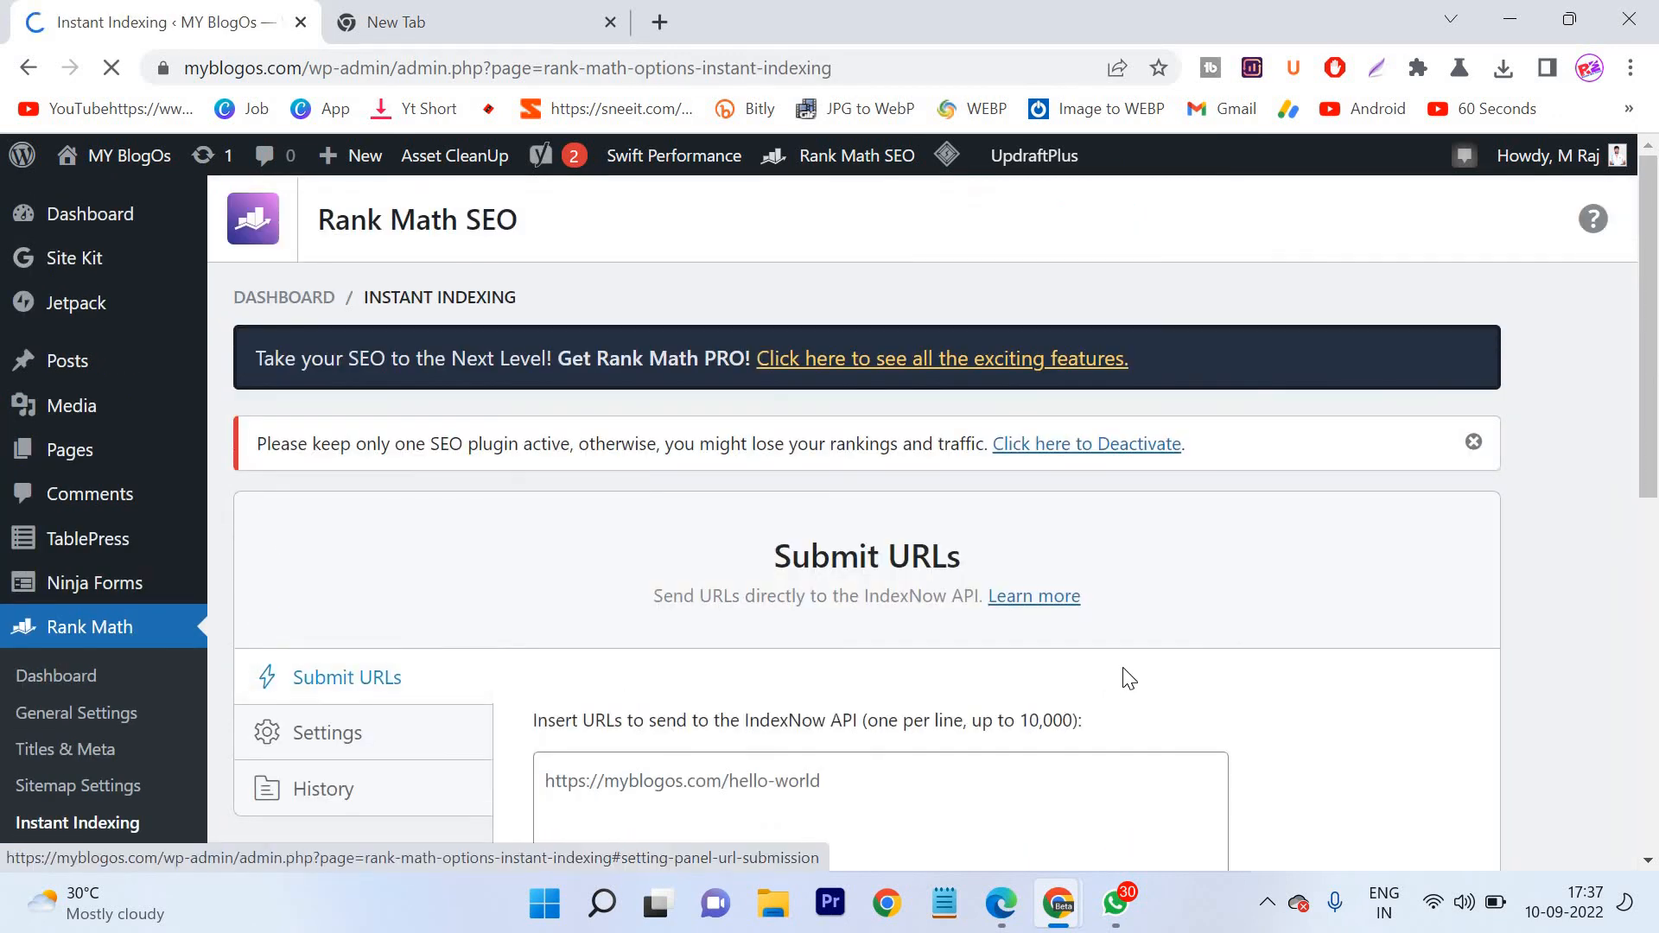
scroll(1209, 613, down, 3)
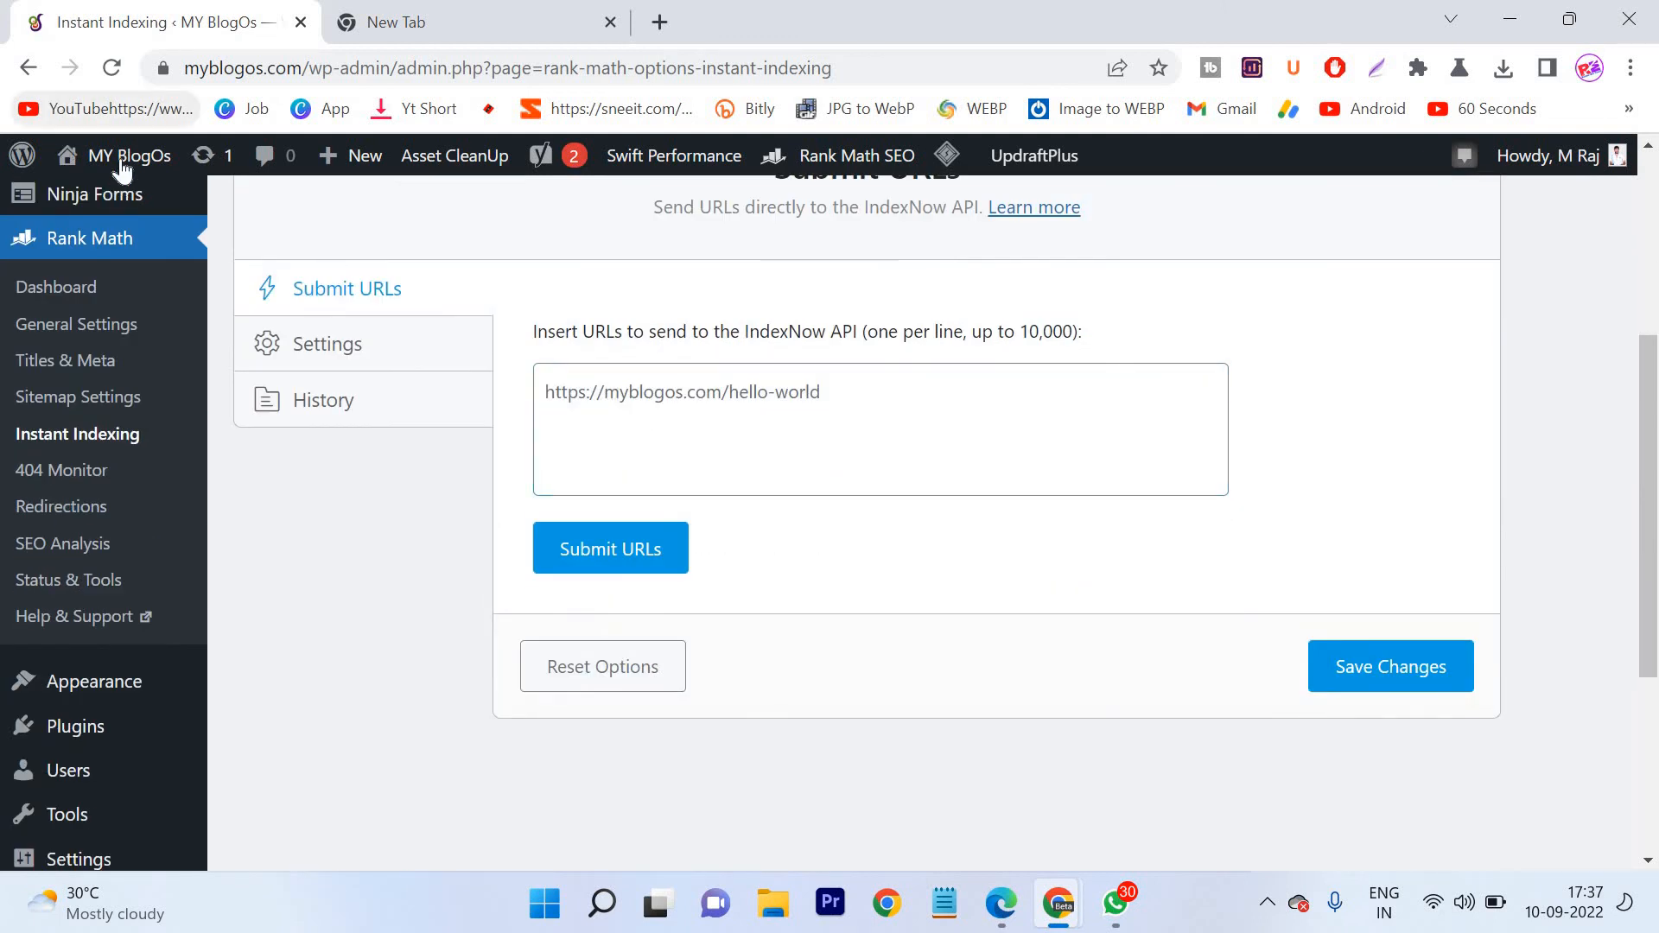
- Open the blog's home page in a new tab and copy the link address of the NewsPaper Theme New Version post
right_click(149, 171)
click(234, 181)
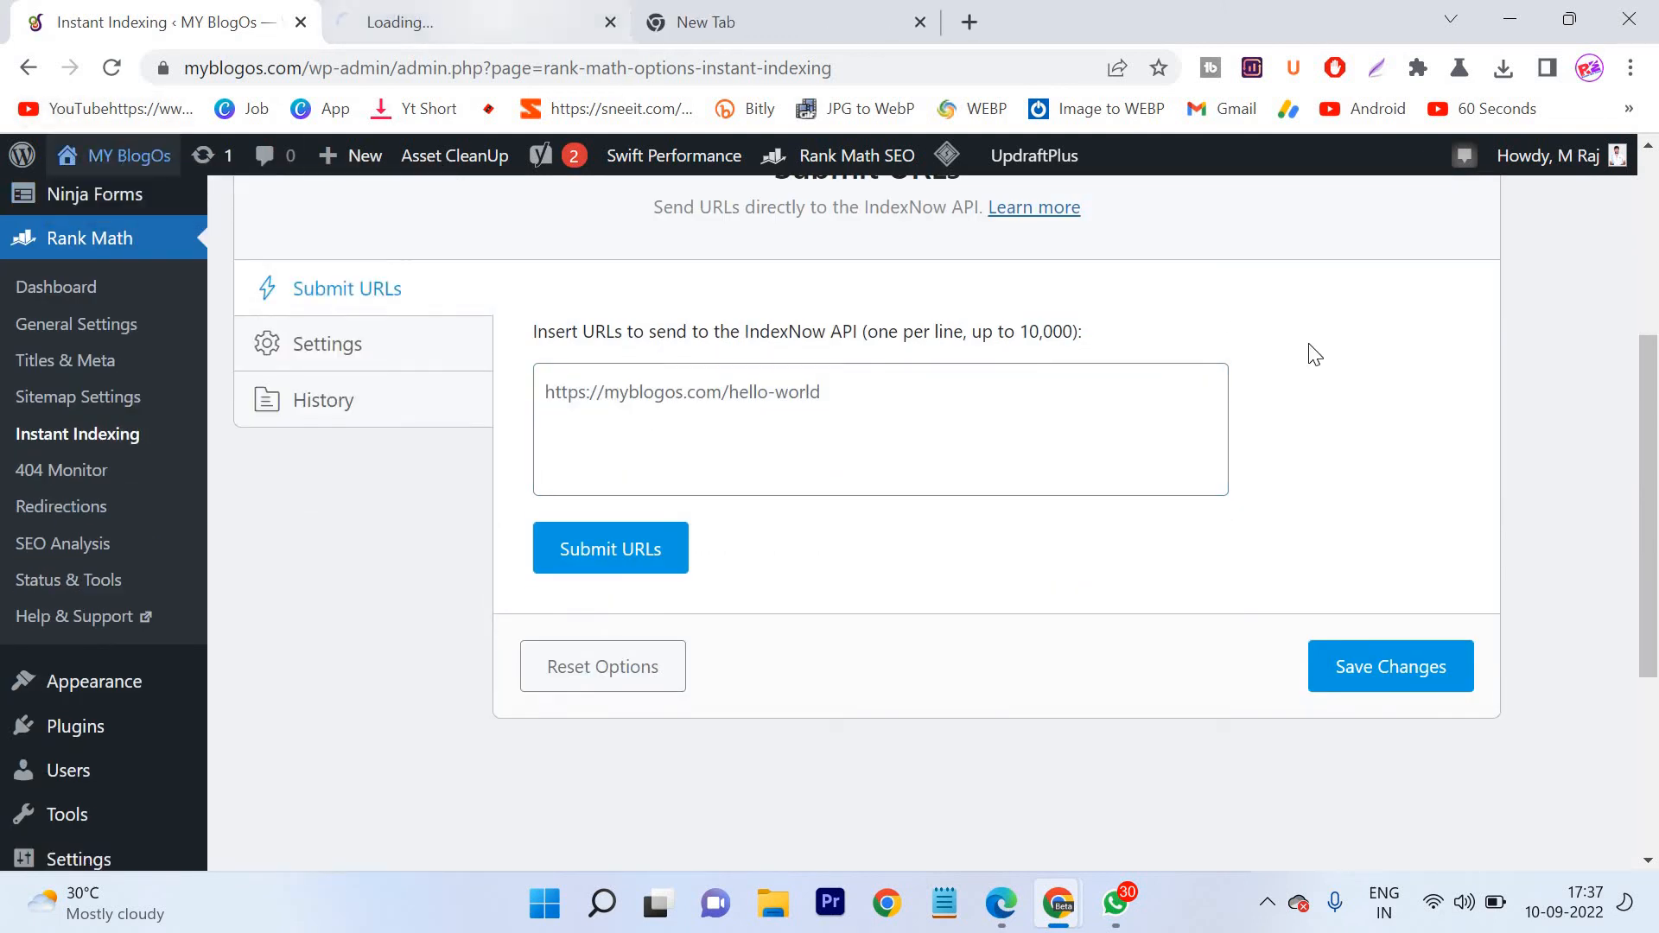
key(ctrl+Tab)
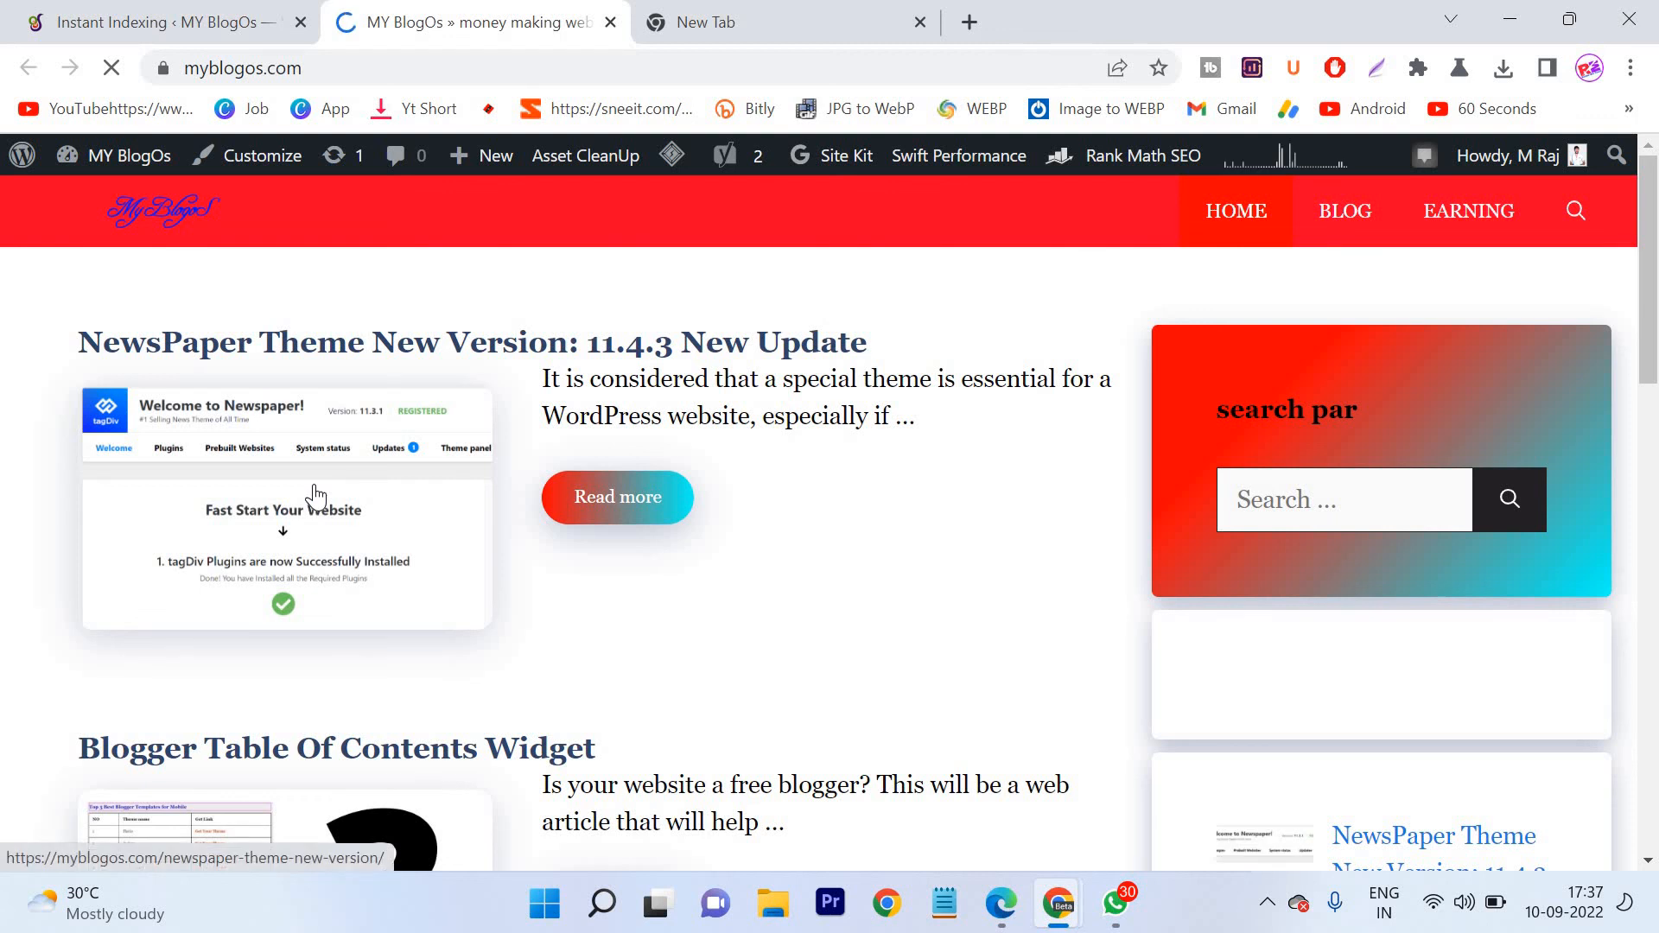
right_click(315, 496)
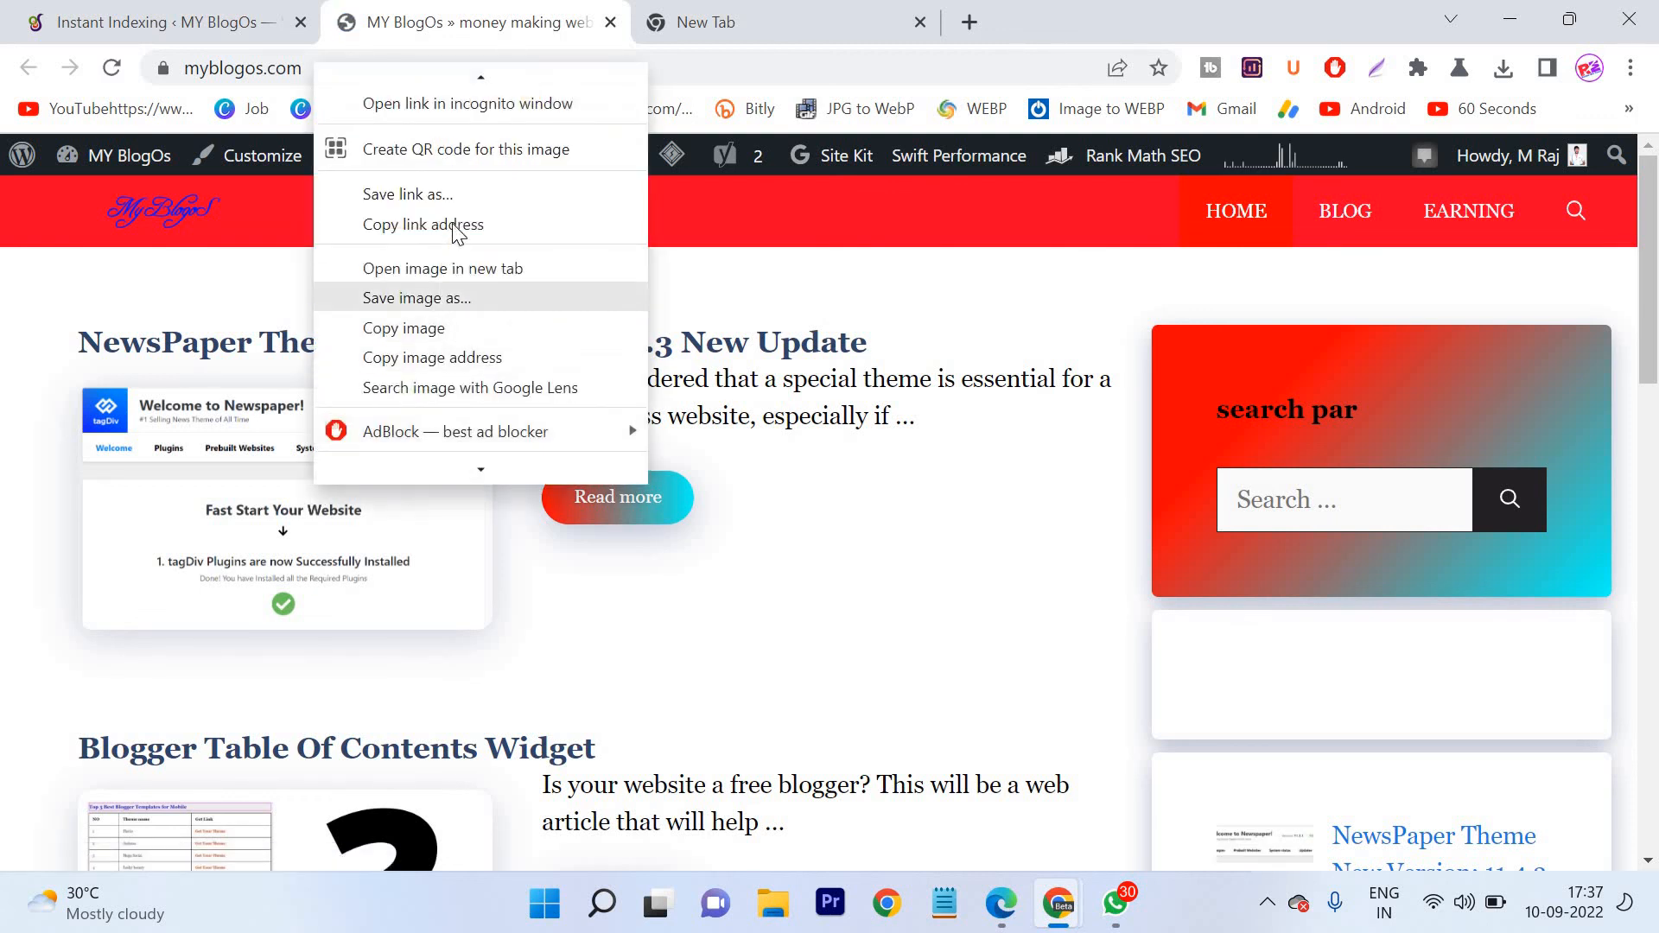
click(424, 224)
click(263, 16)
click(657, 422)
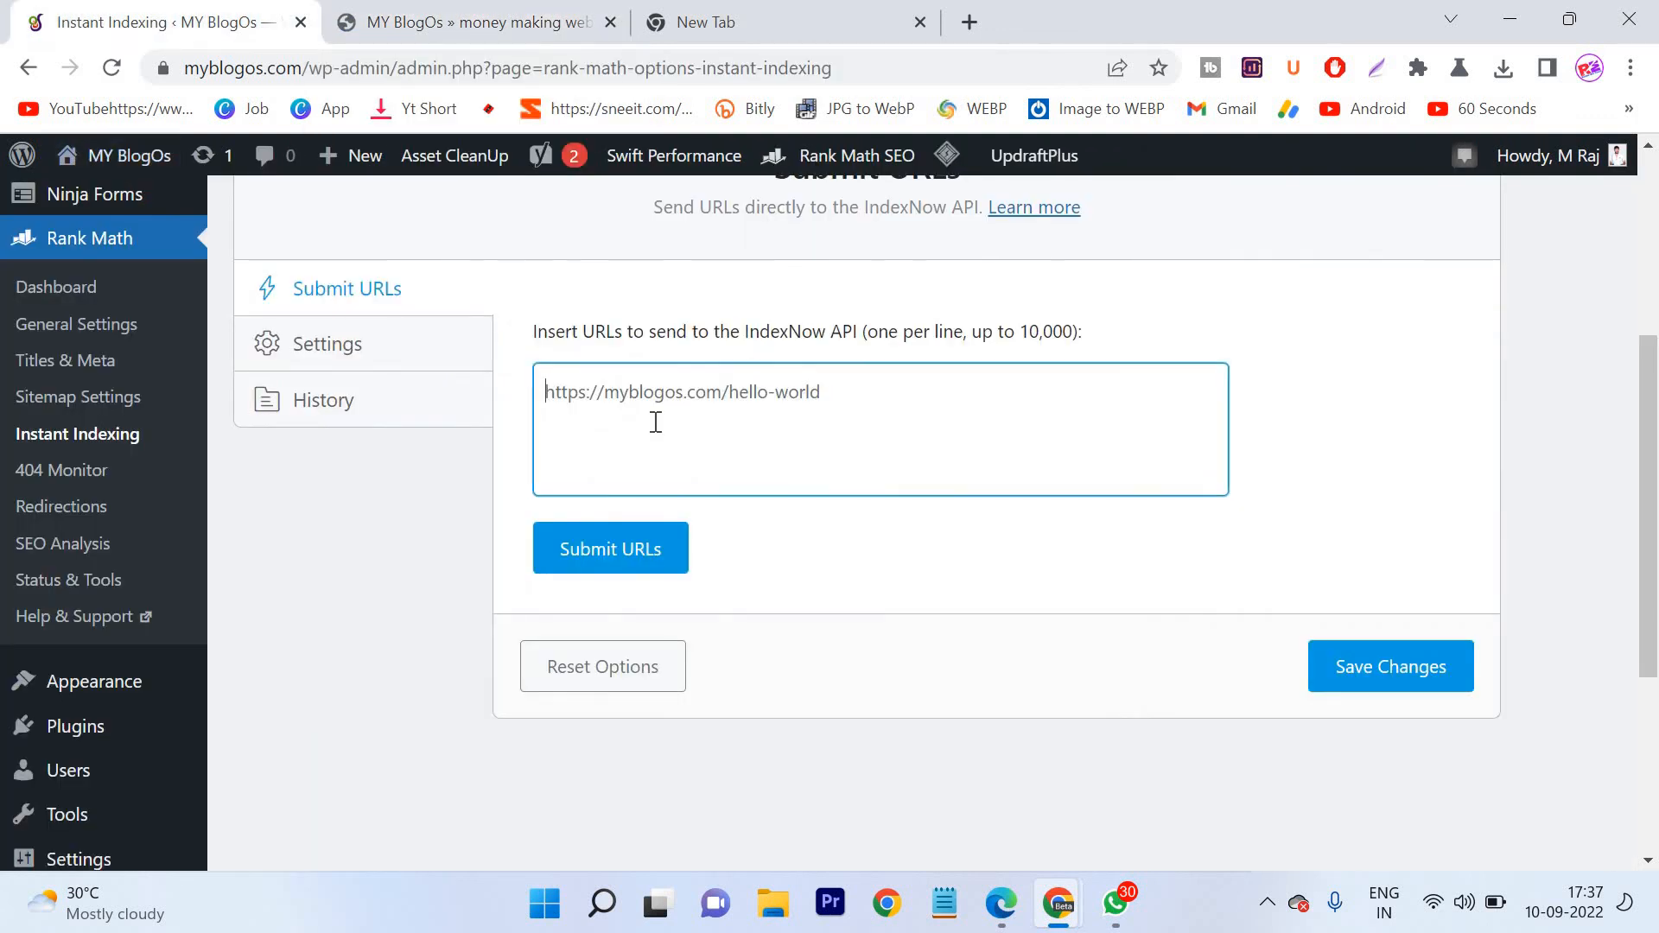
key(ctrl+v)
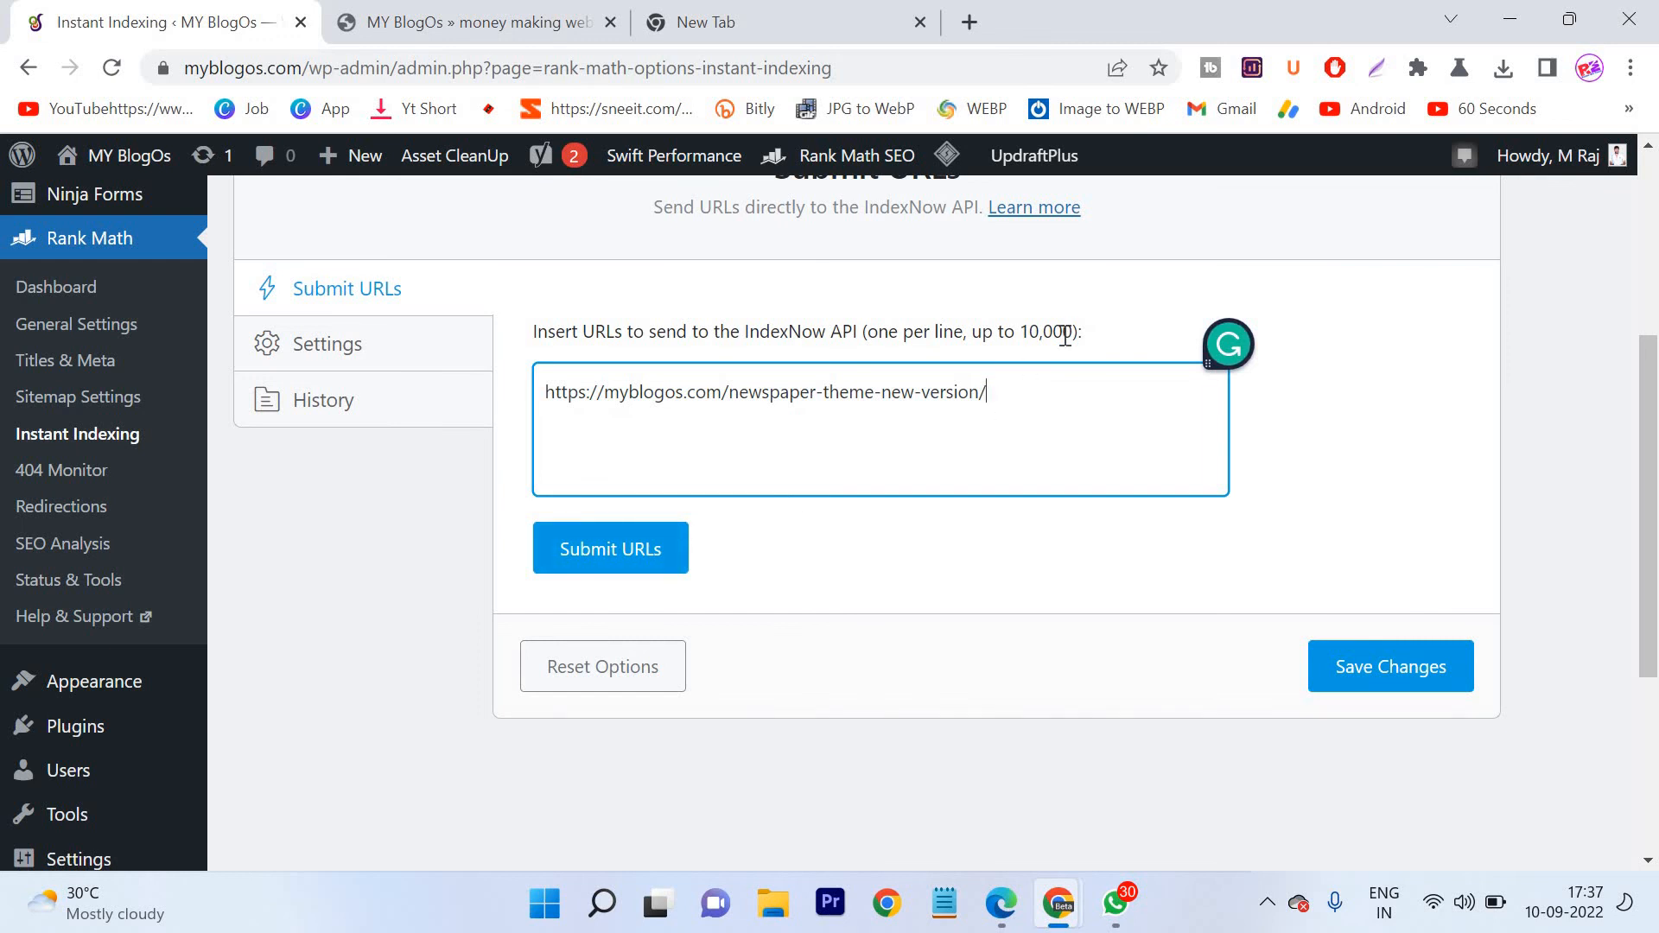
click(566, 531)
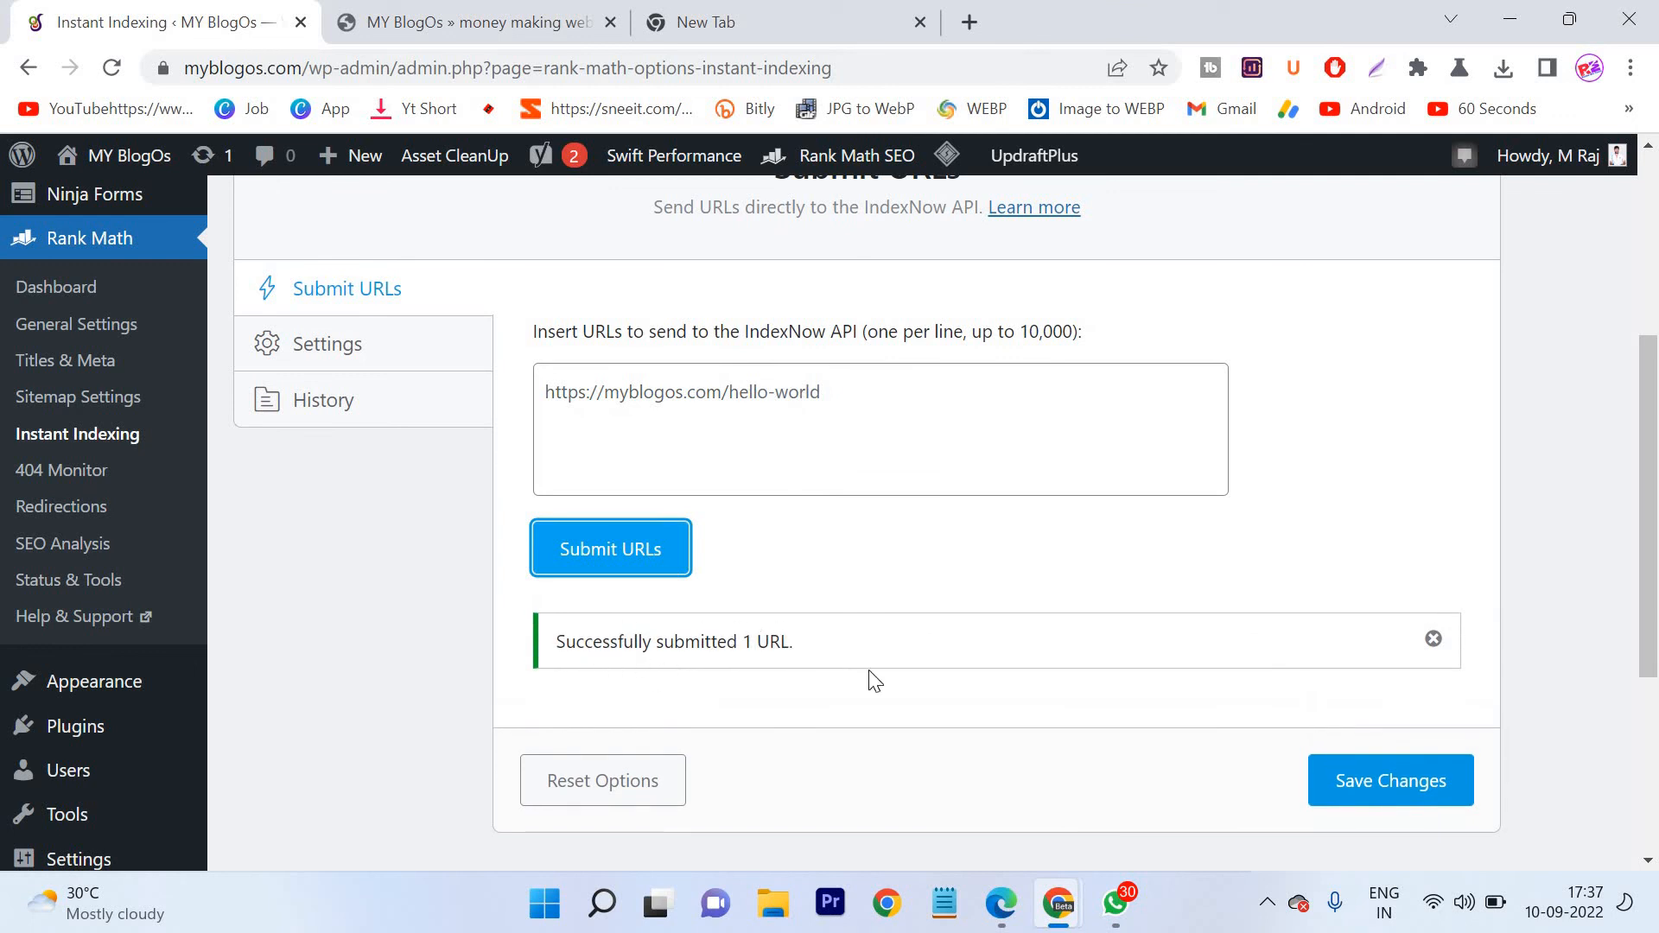
click(1399, 803)
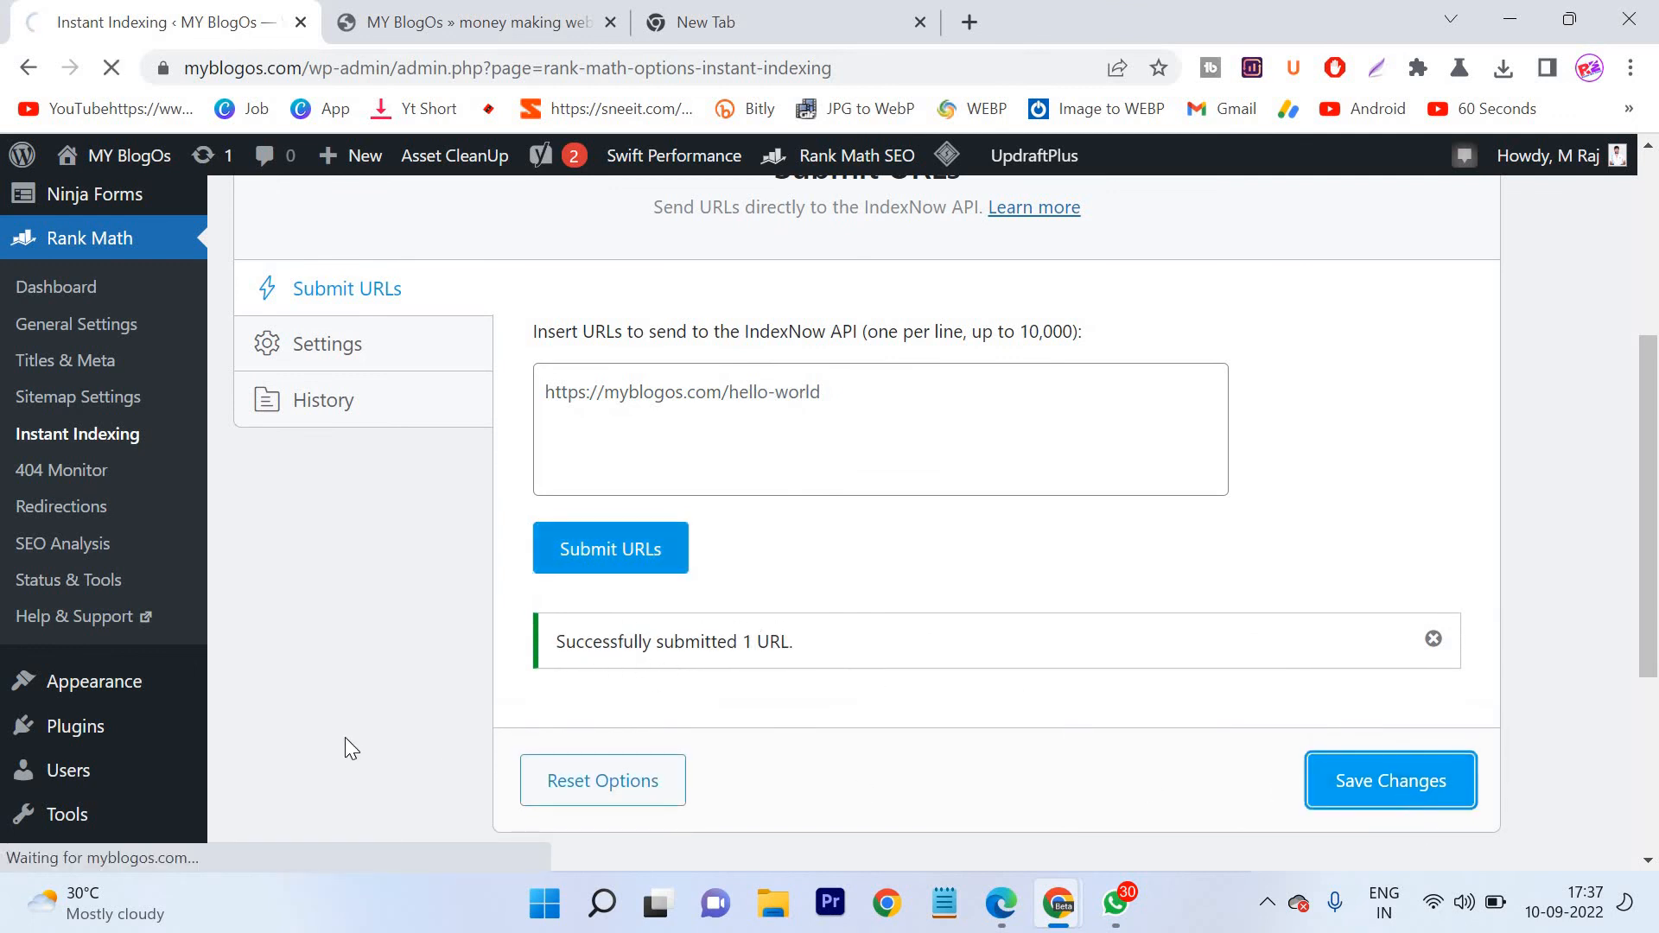
- Open Rank Math's General Settings at the Links options
scroll(805, 663, down, 1)
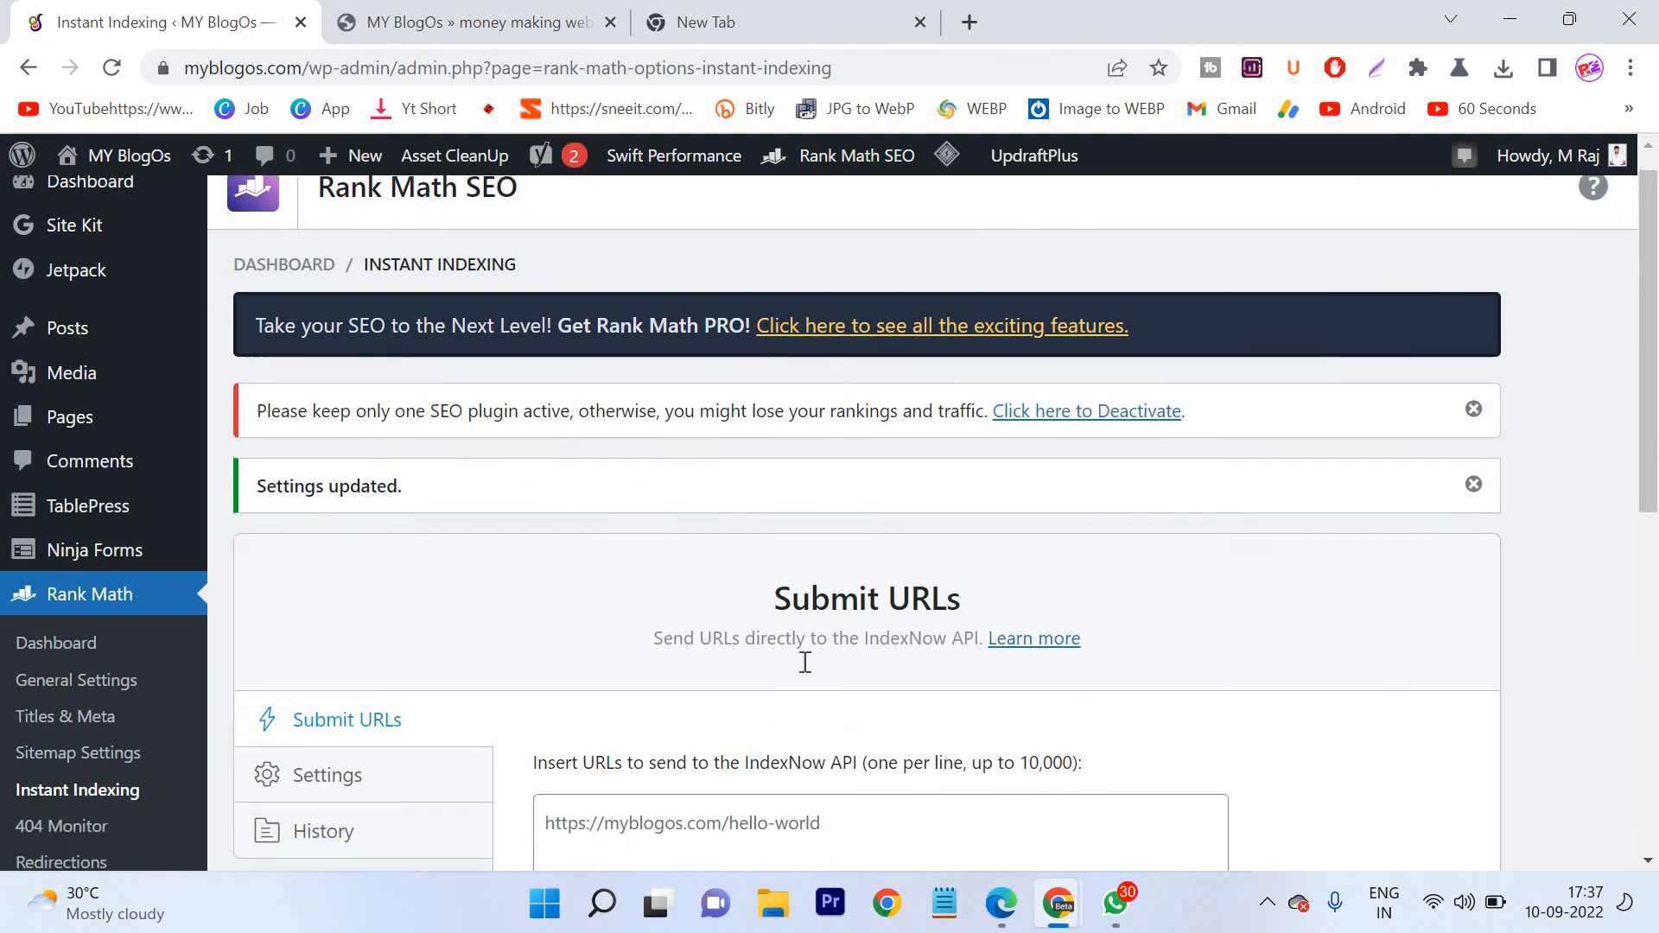
scroll(800, 666, up, 1)
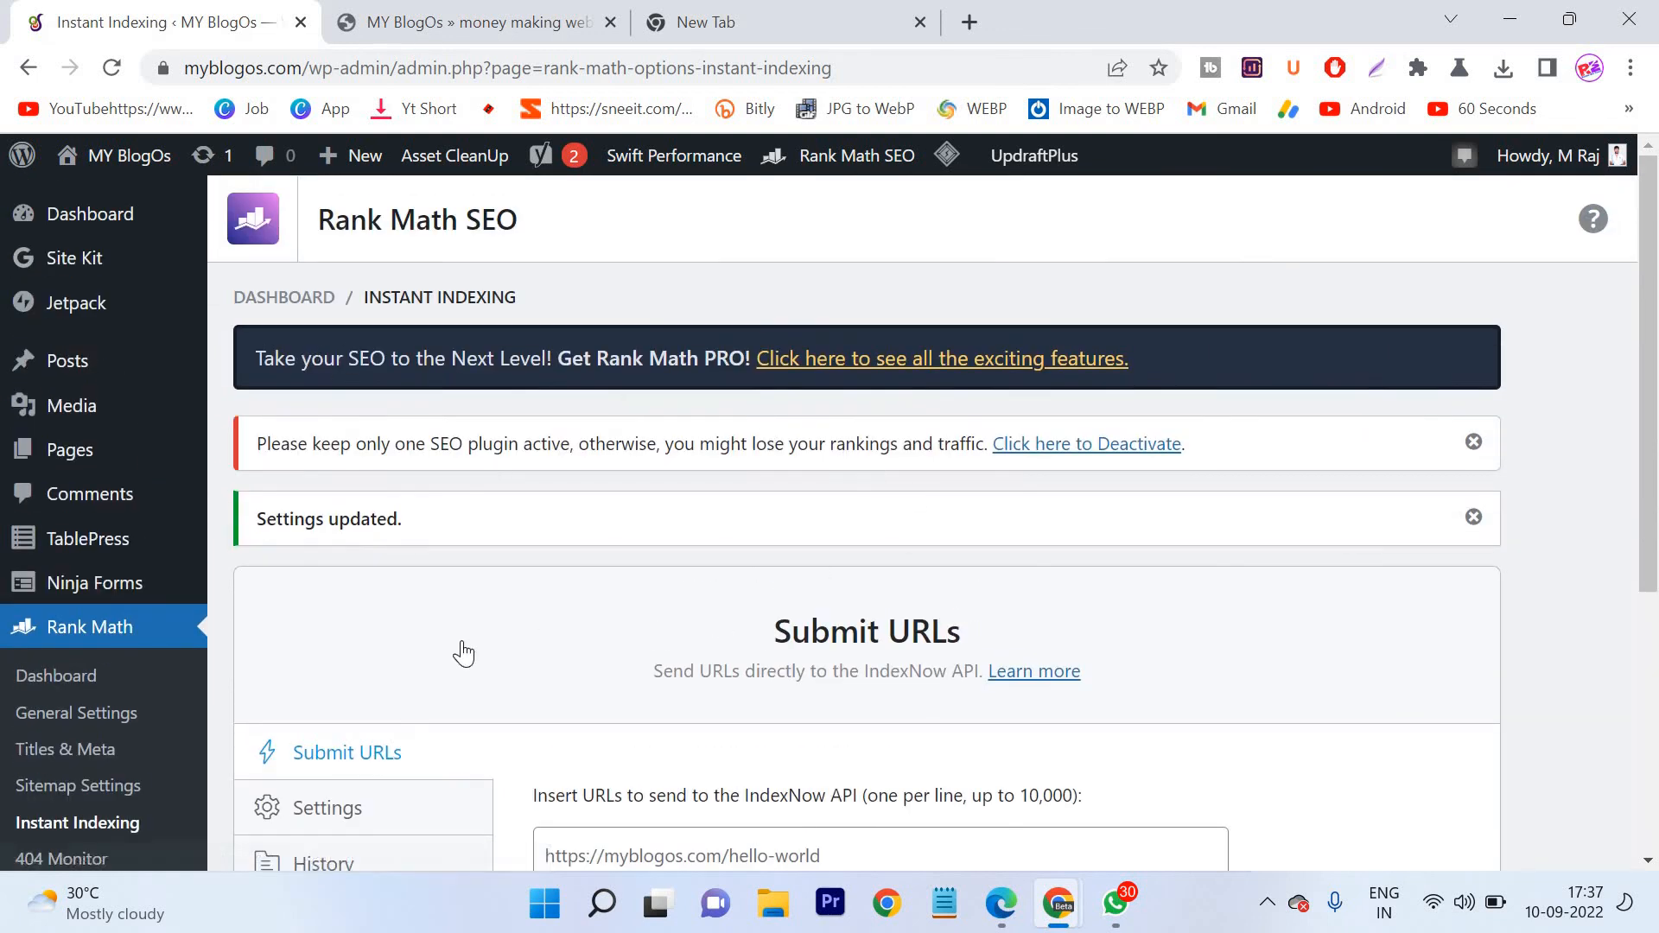
scroll(464, 654, down, 1)
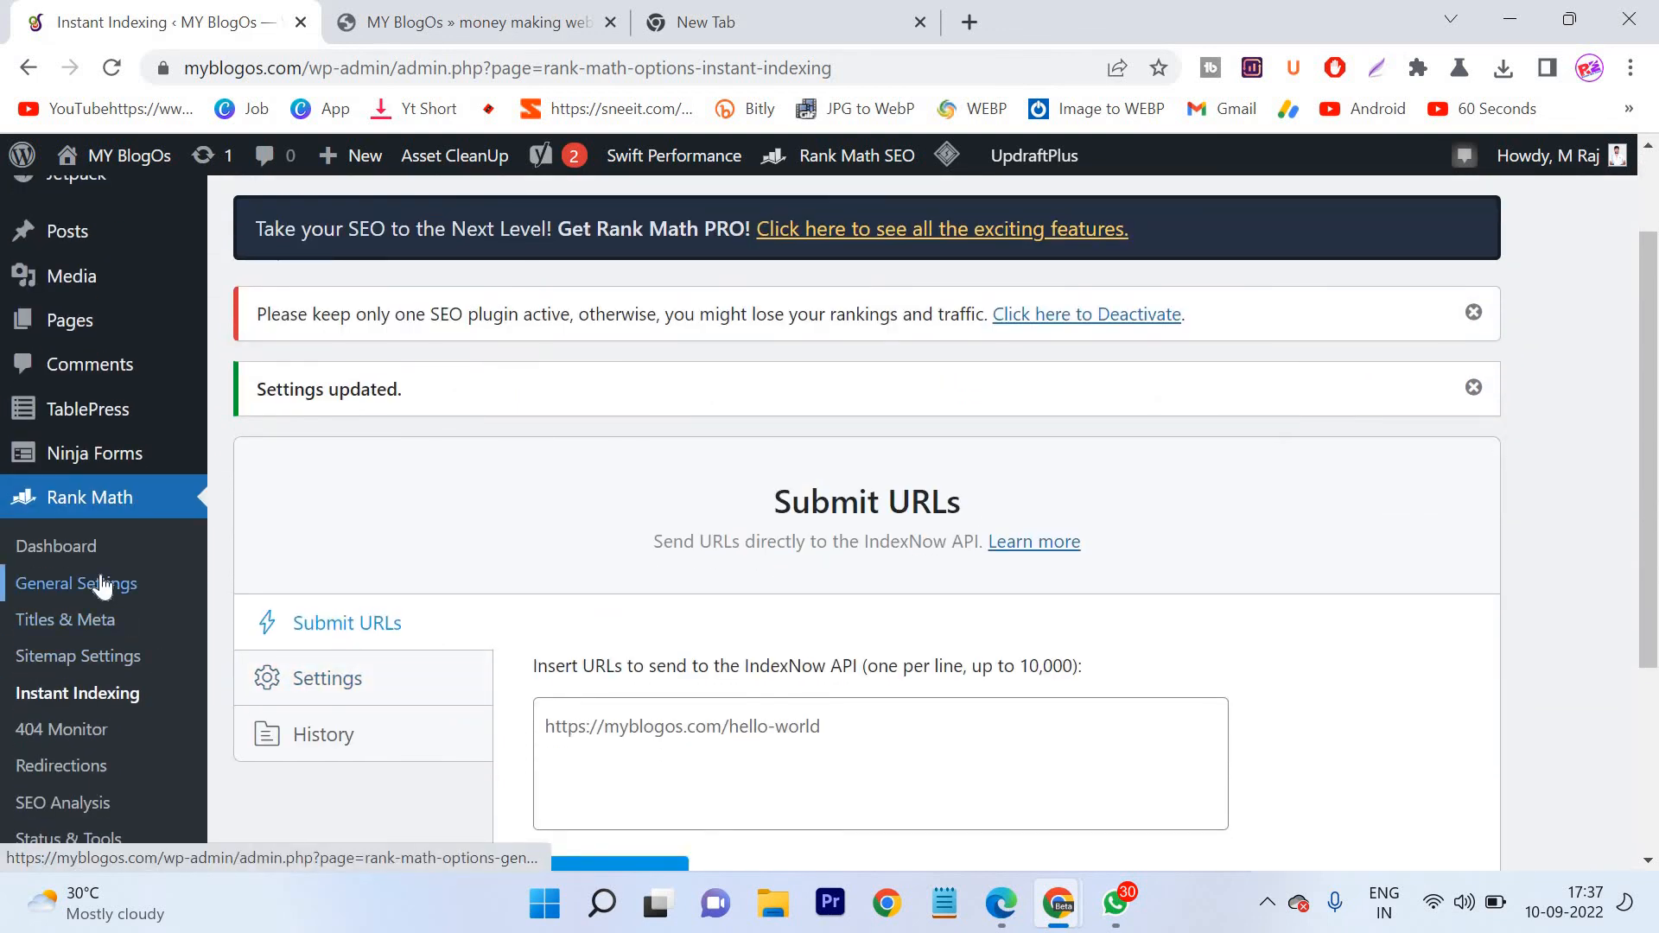
click(102, 585)
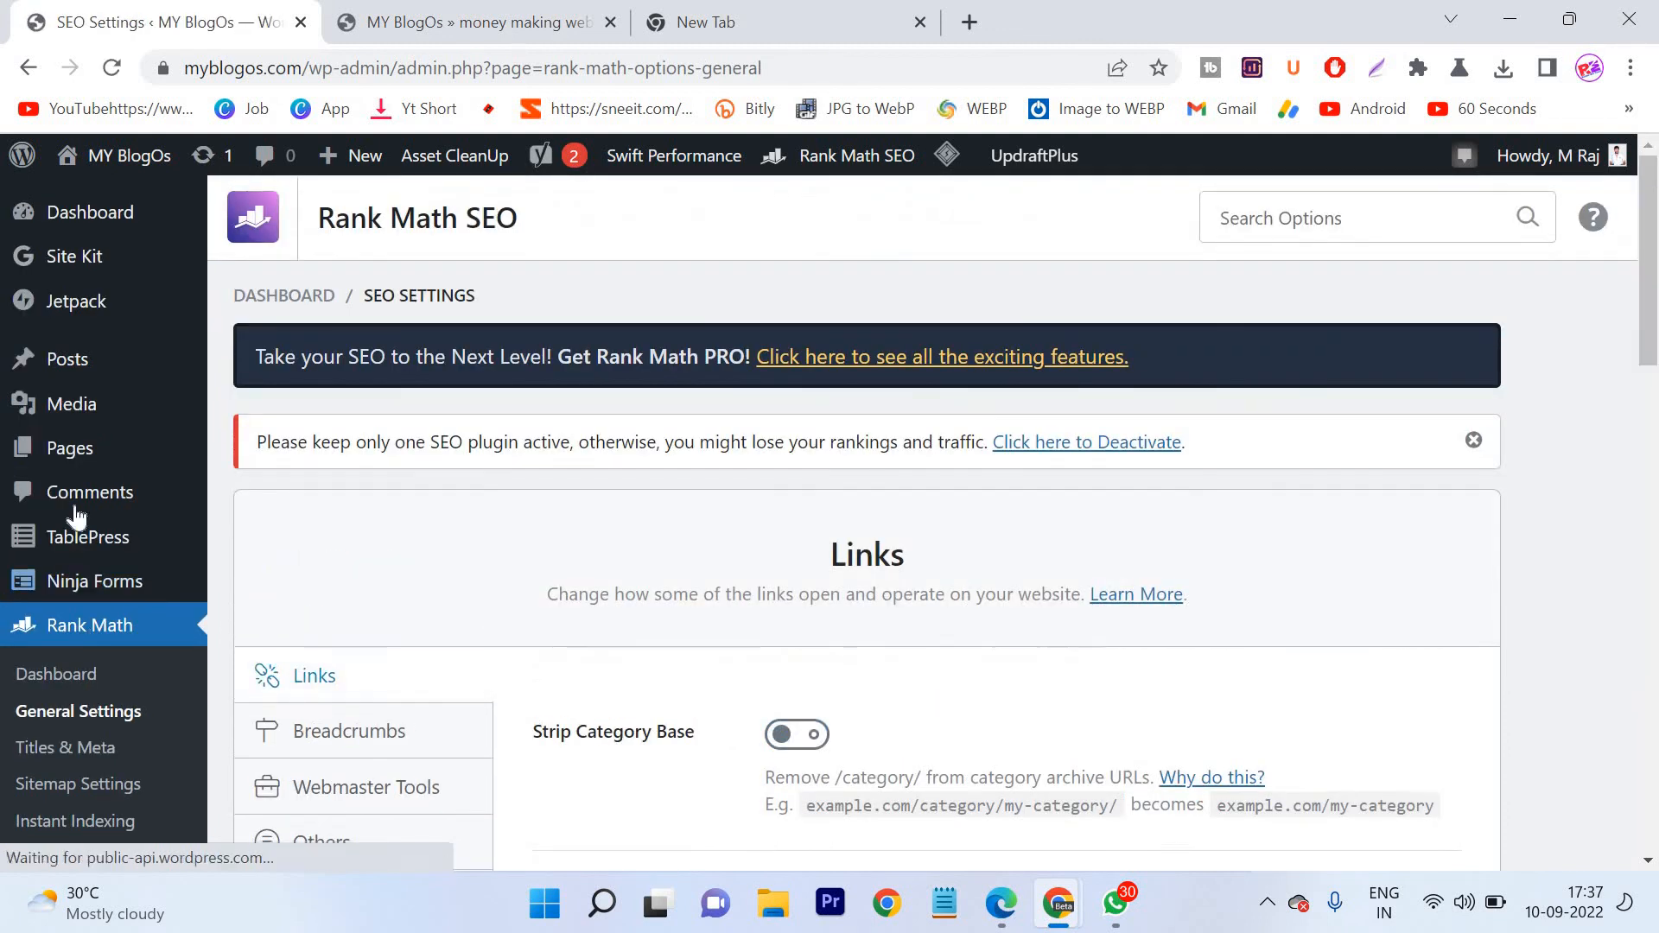
- Review the Links options for stripping the category base, redirecting attachments and nofollowing external links
scroll(76, 517, down, 4)
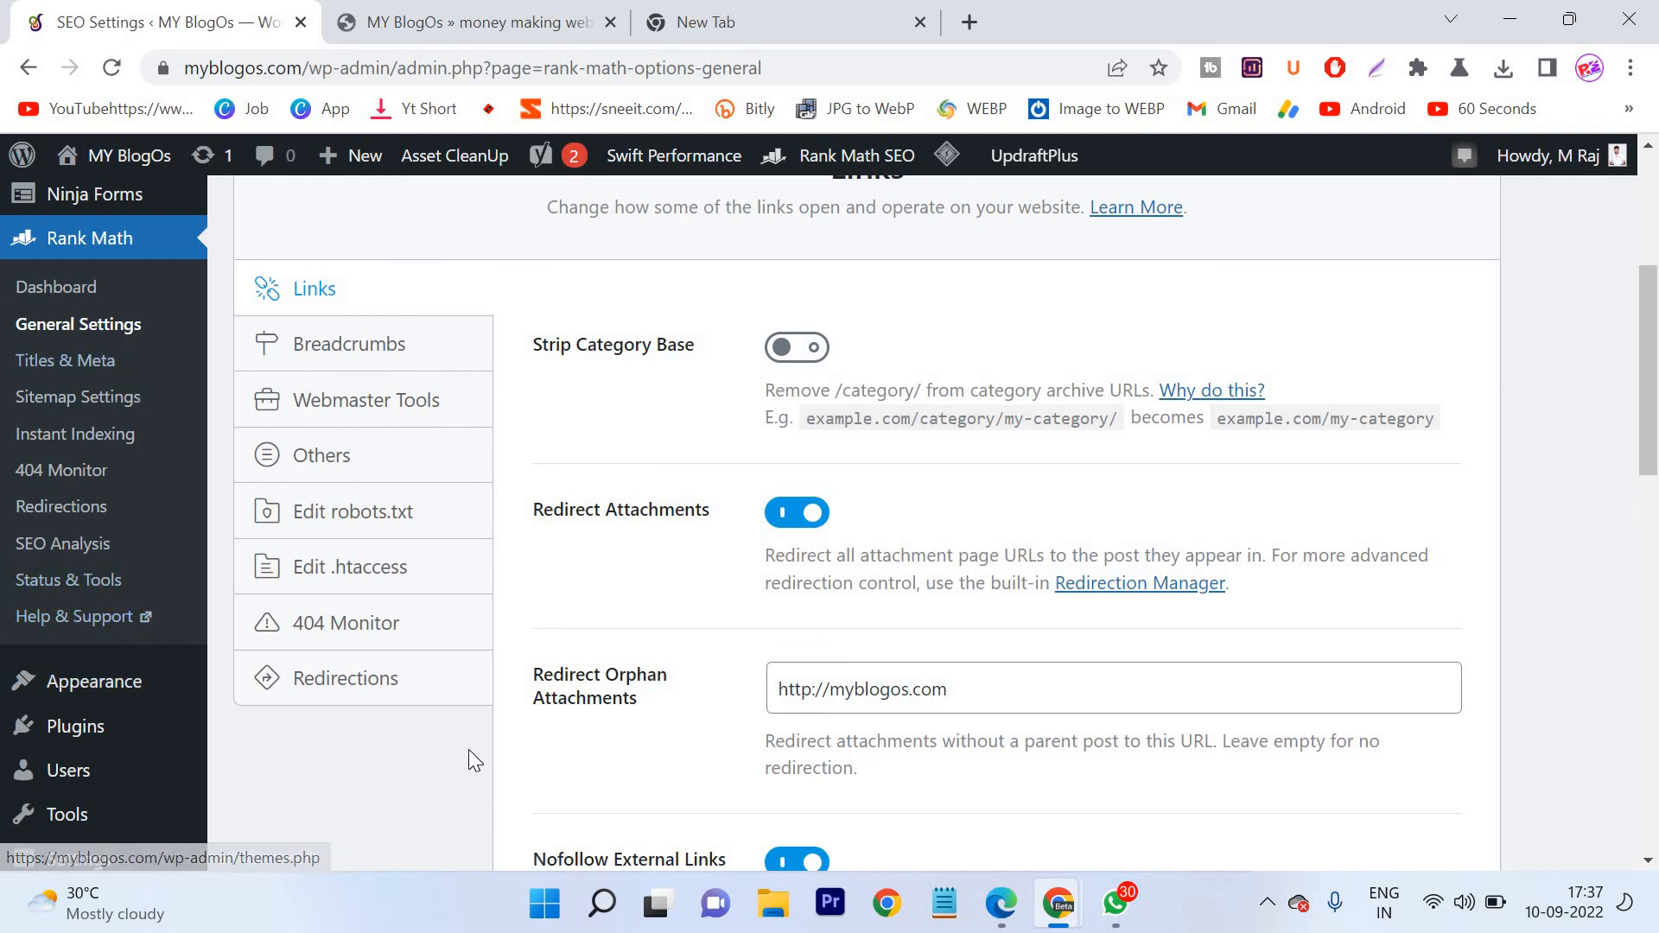
scroll(469, 760, up, 5)
scroll(437, 685, down, 6)
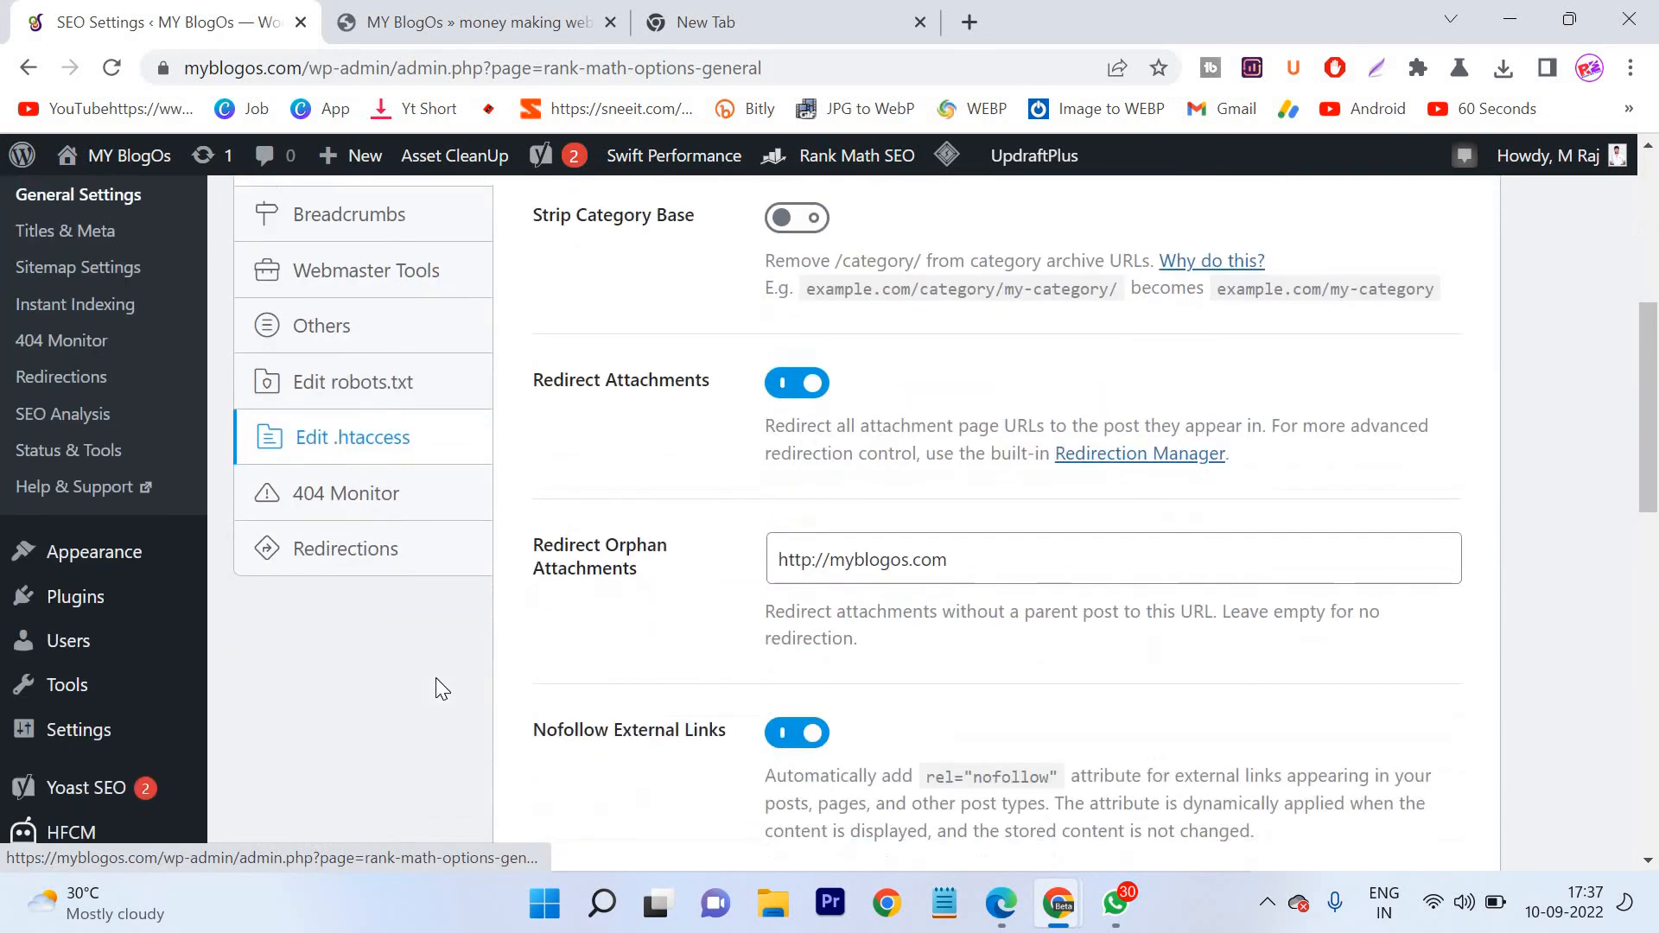
scroll(1011, 660, down, 3)
scroll(1040, 670, up, 4)
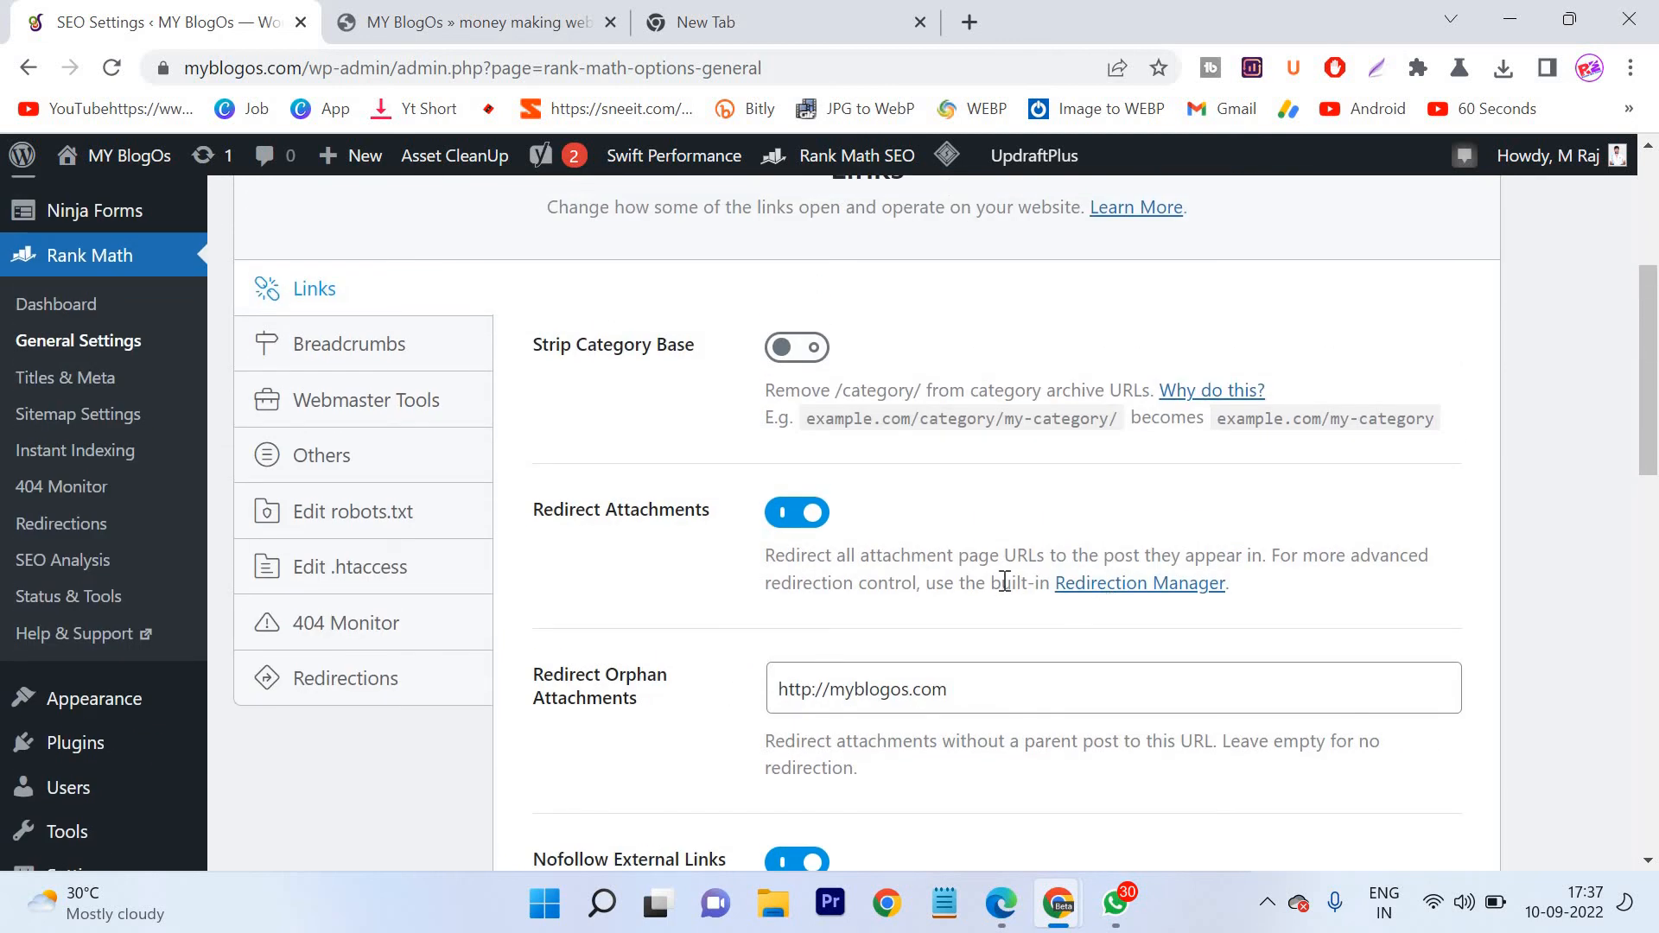
scroll(1037, 570, up, 5)
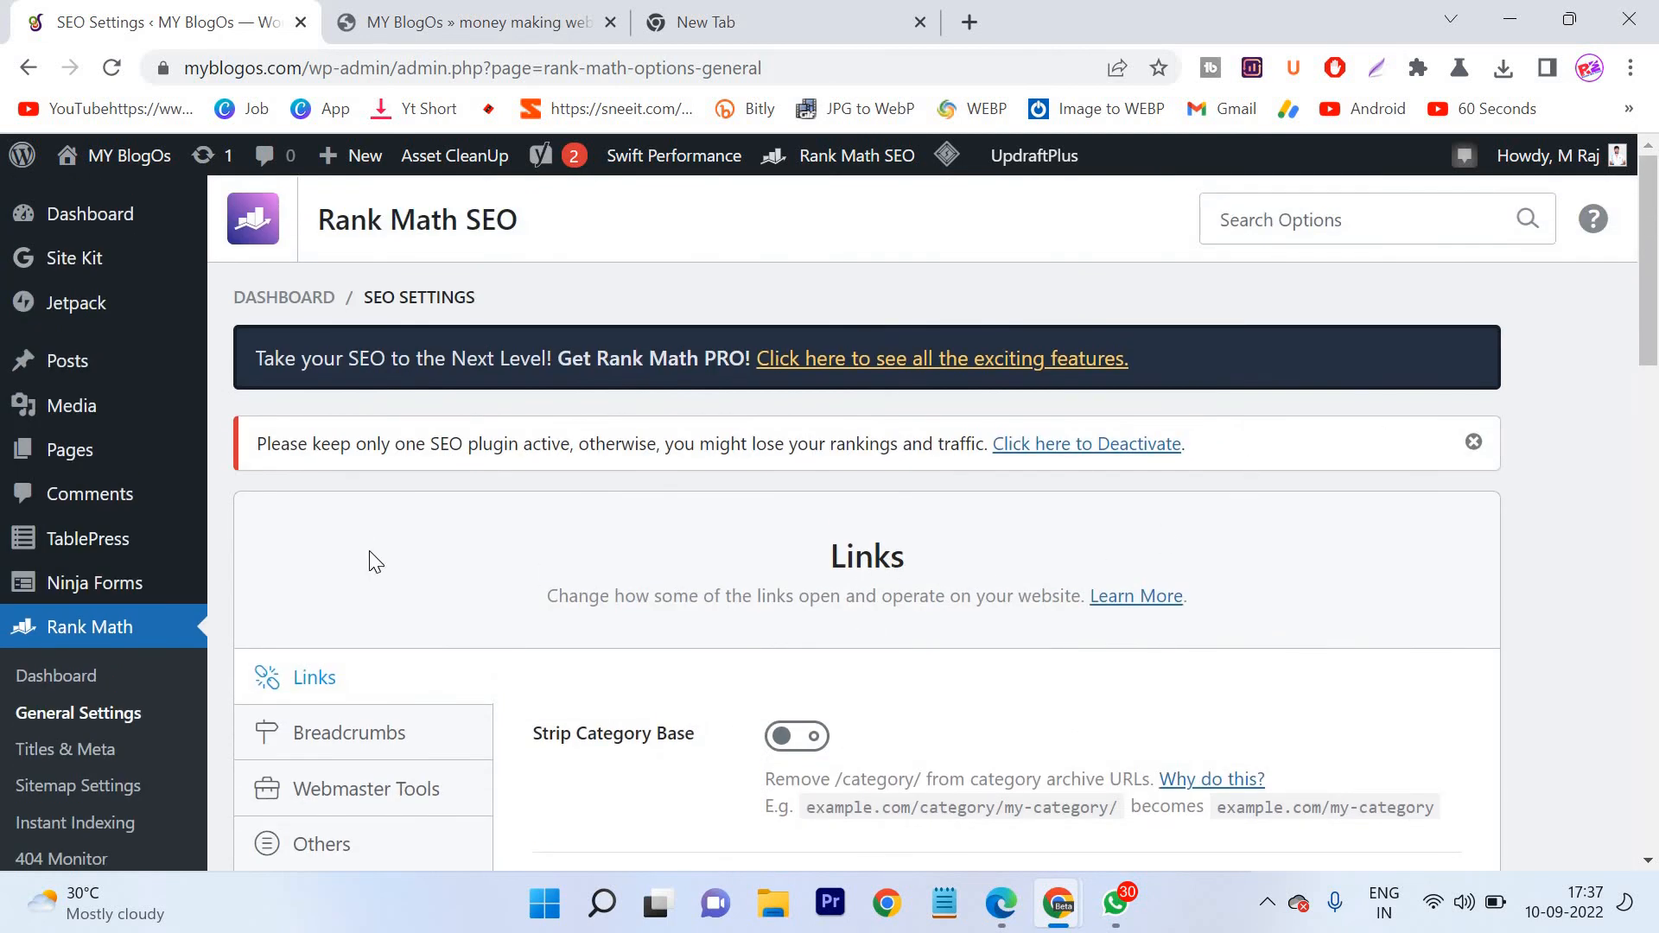
scroll(370, 553, down, 3)
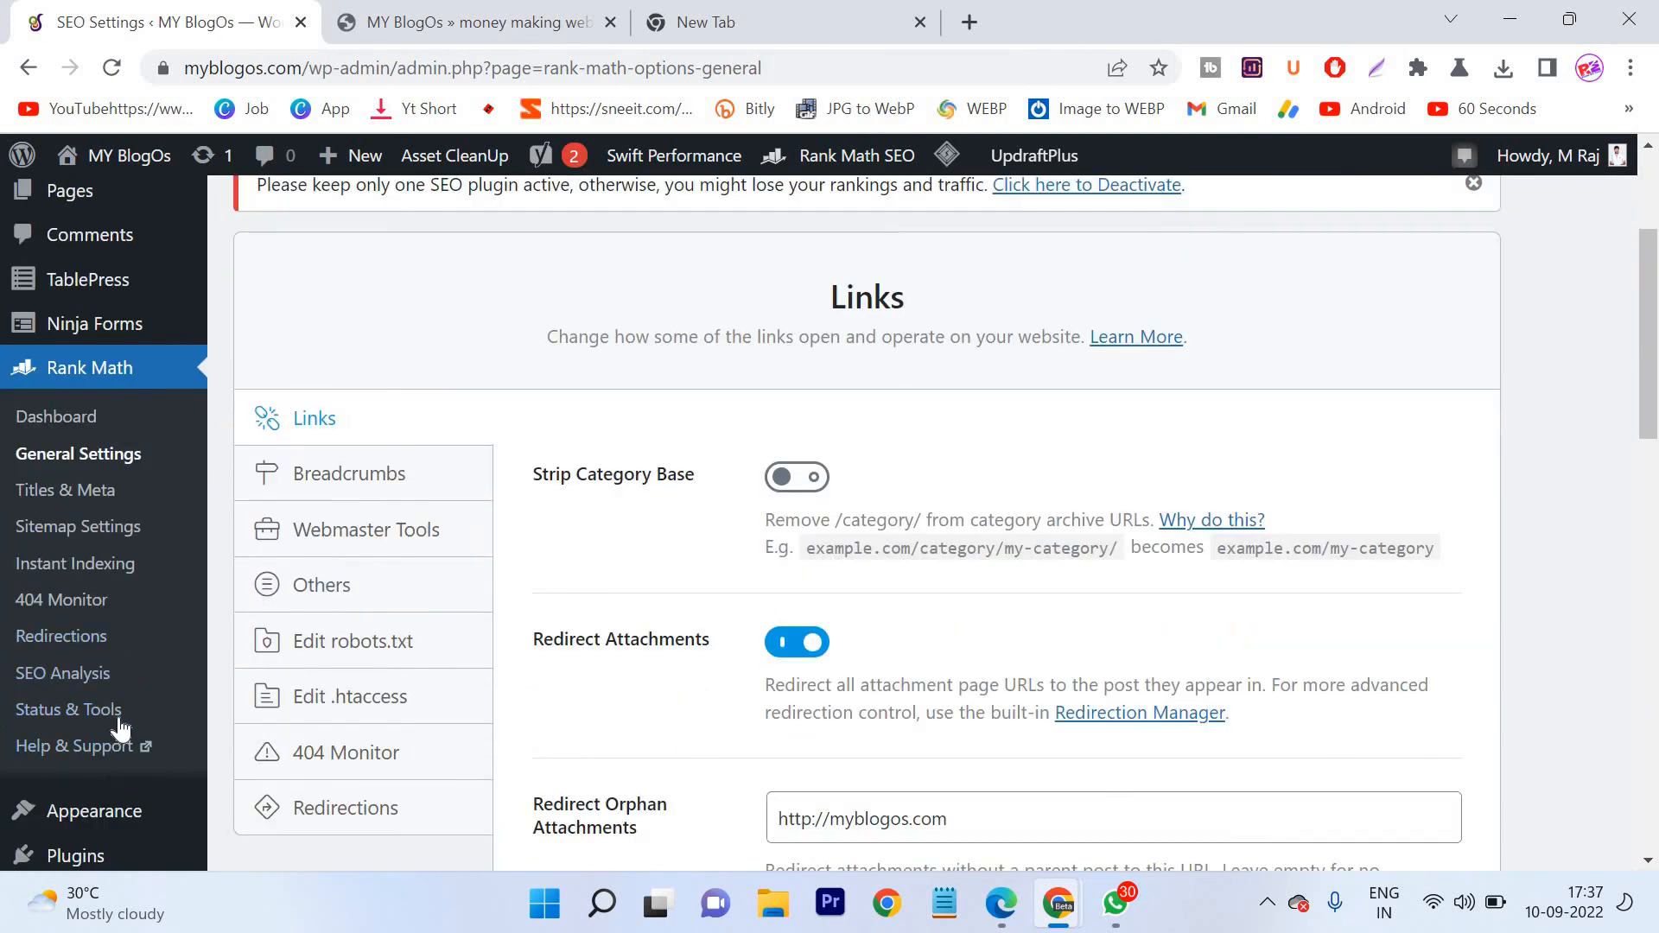
scroll(117, 605, up, 3)
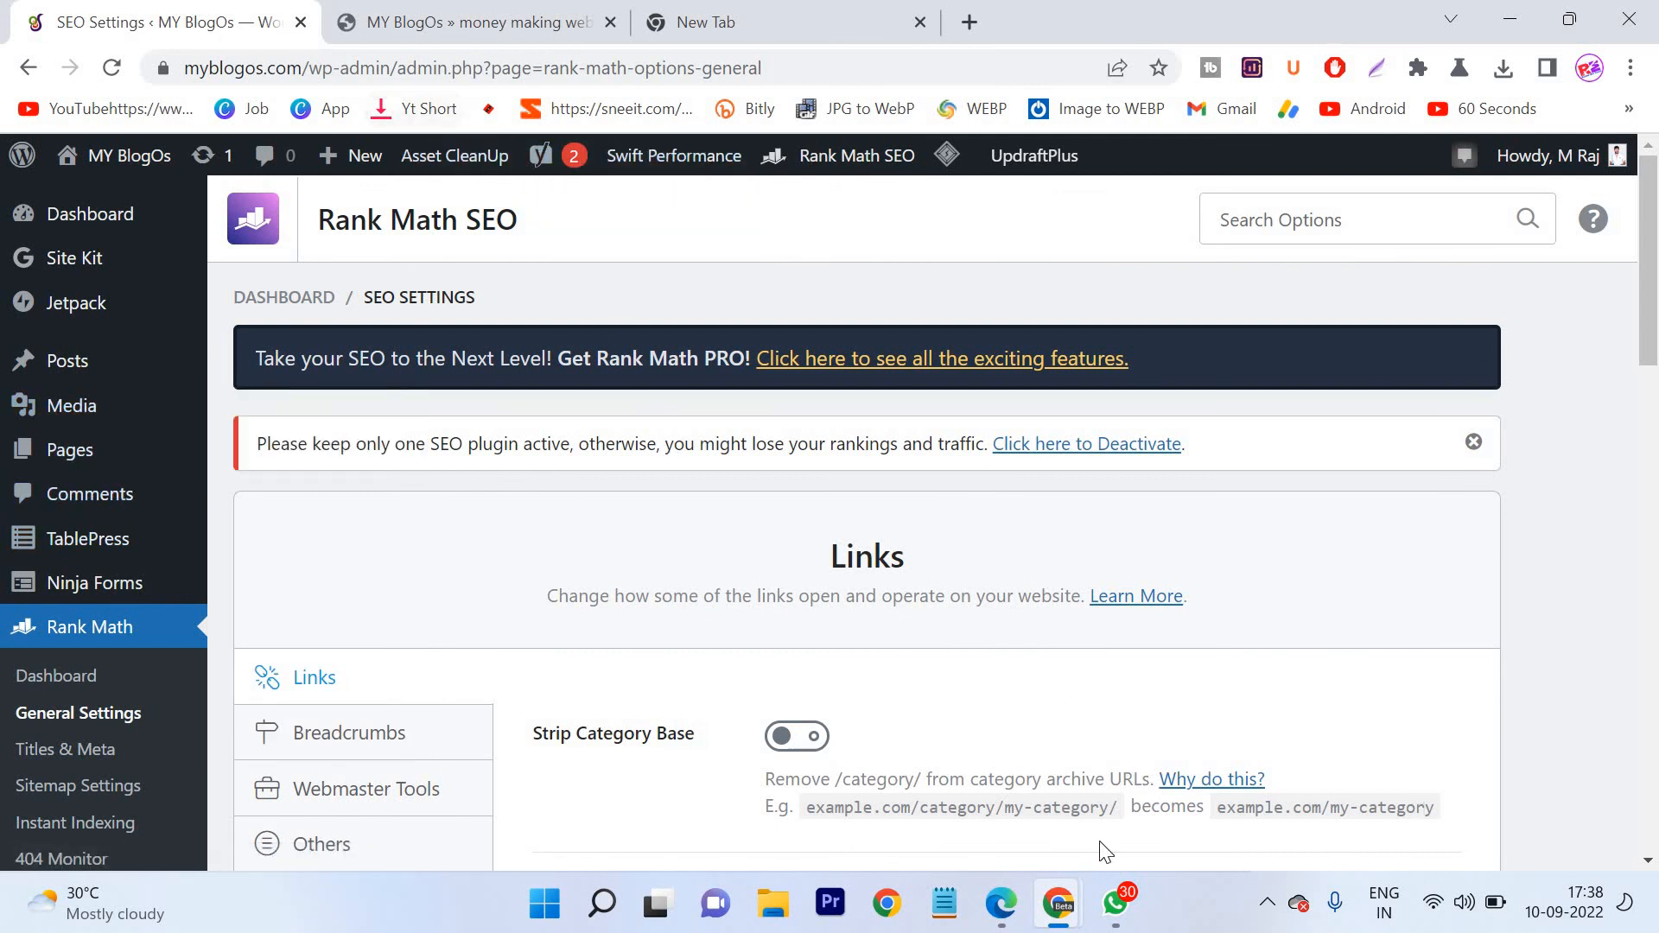
scroll(86, 745, down, 1)
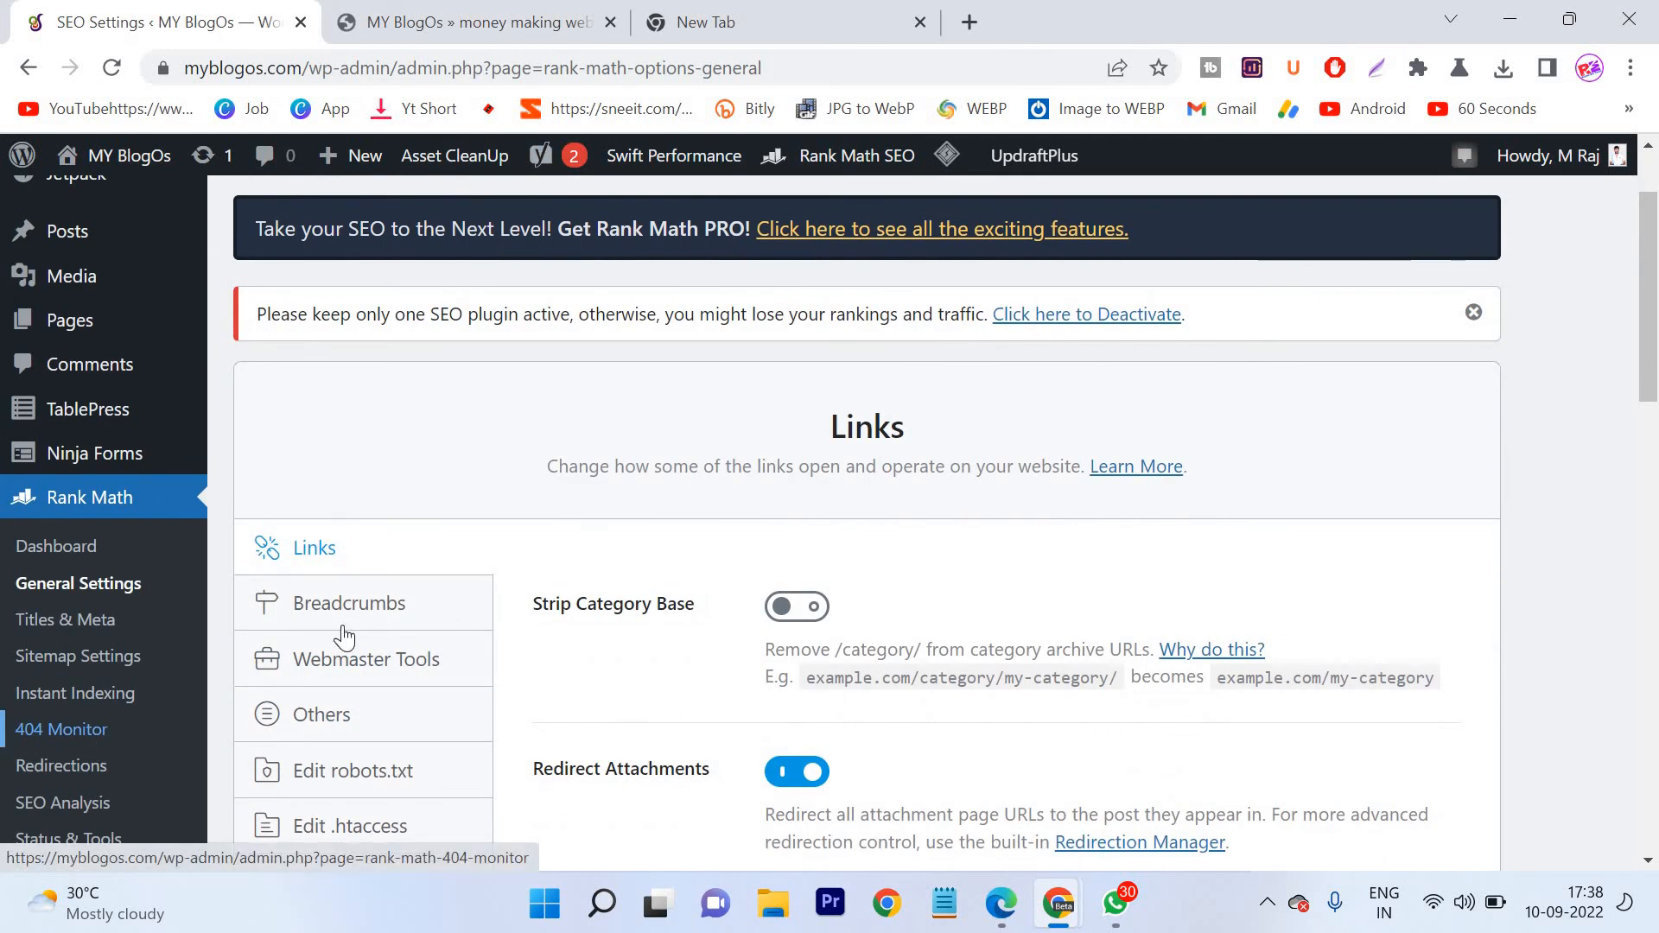
scroll(344, 637, down, 2)
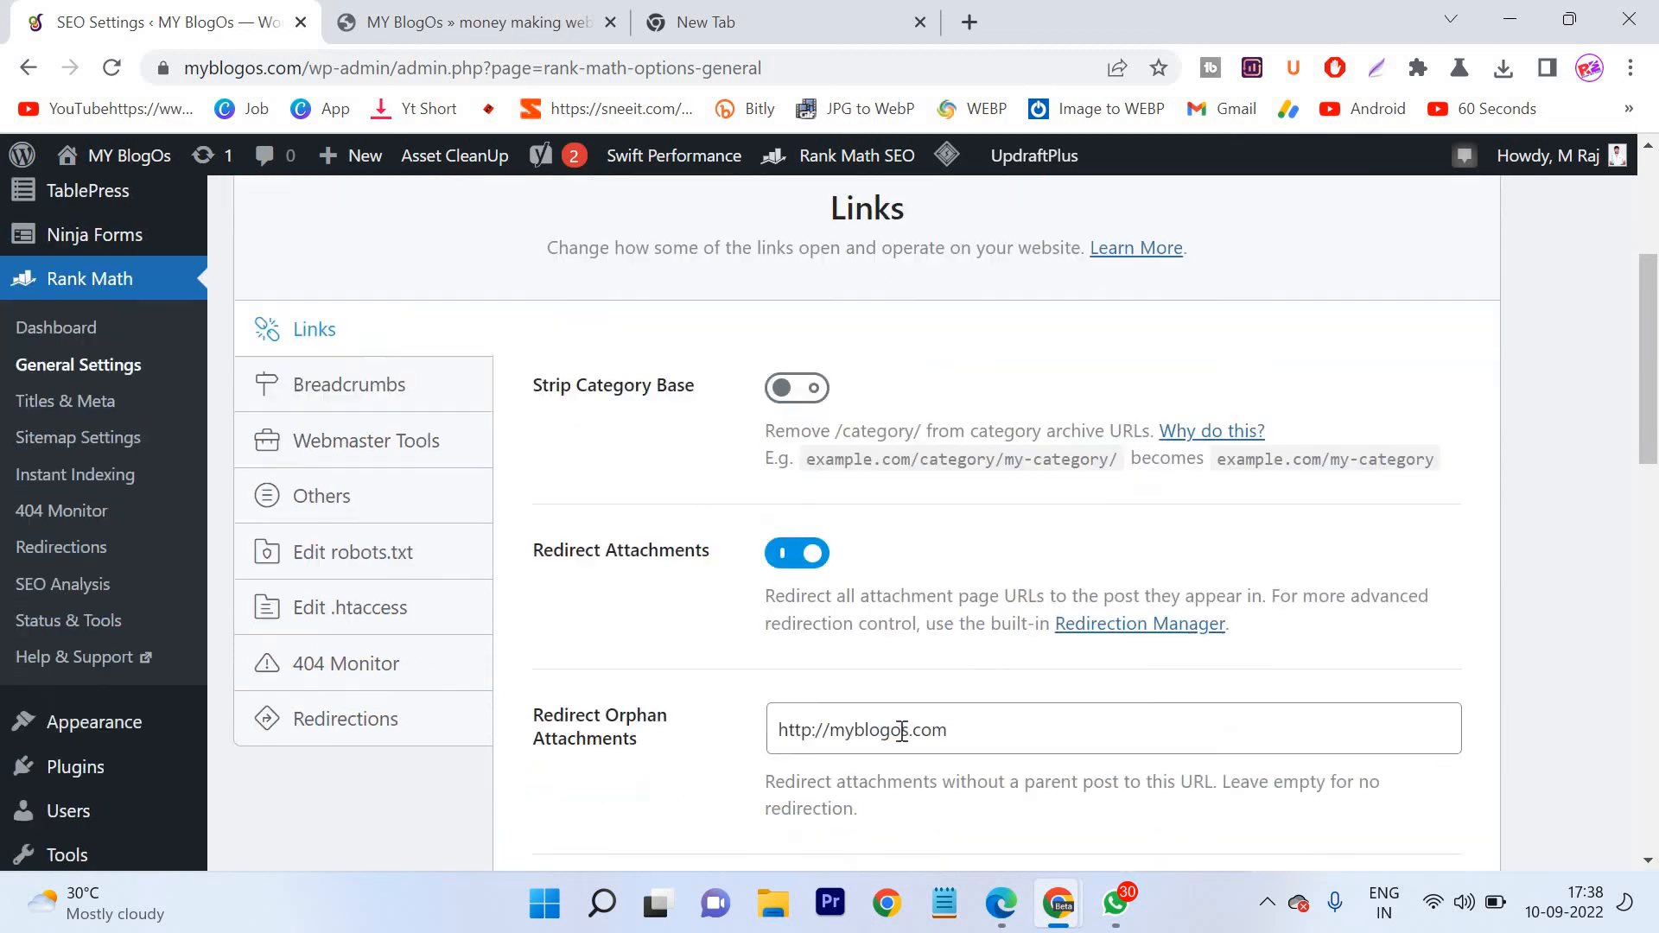
scroll(901, 732, down, 1)
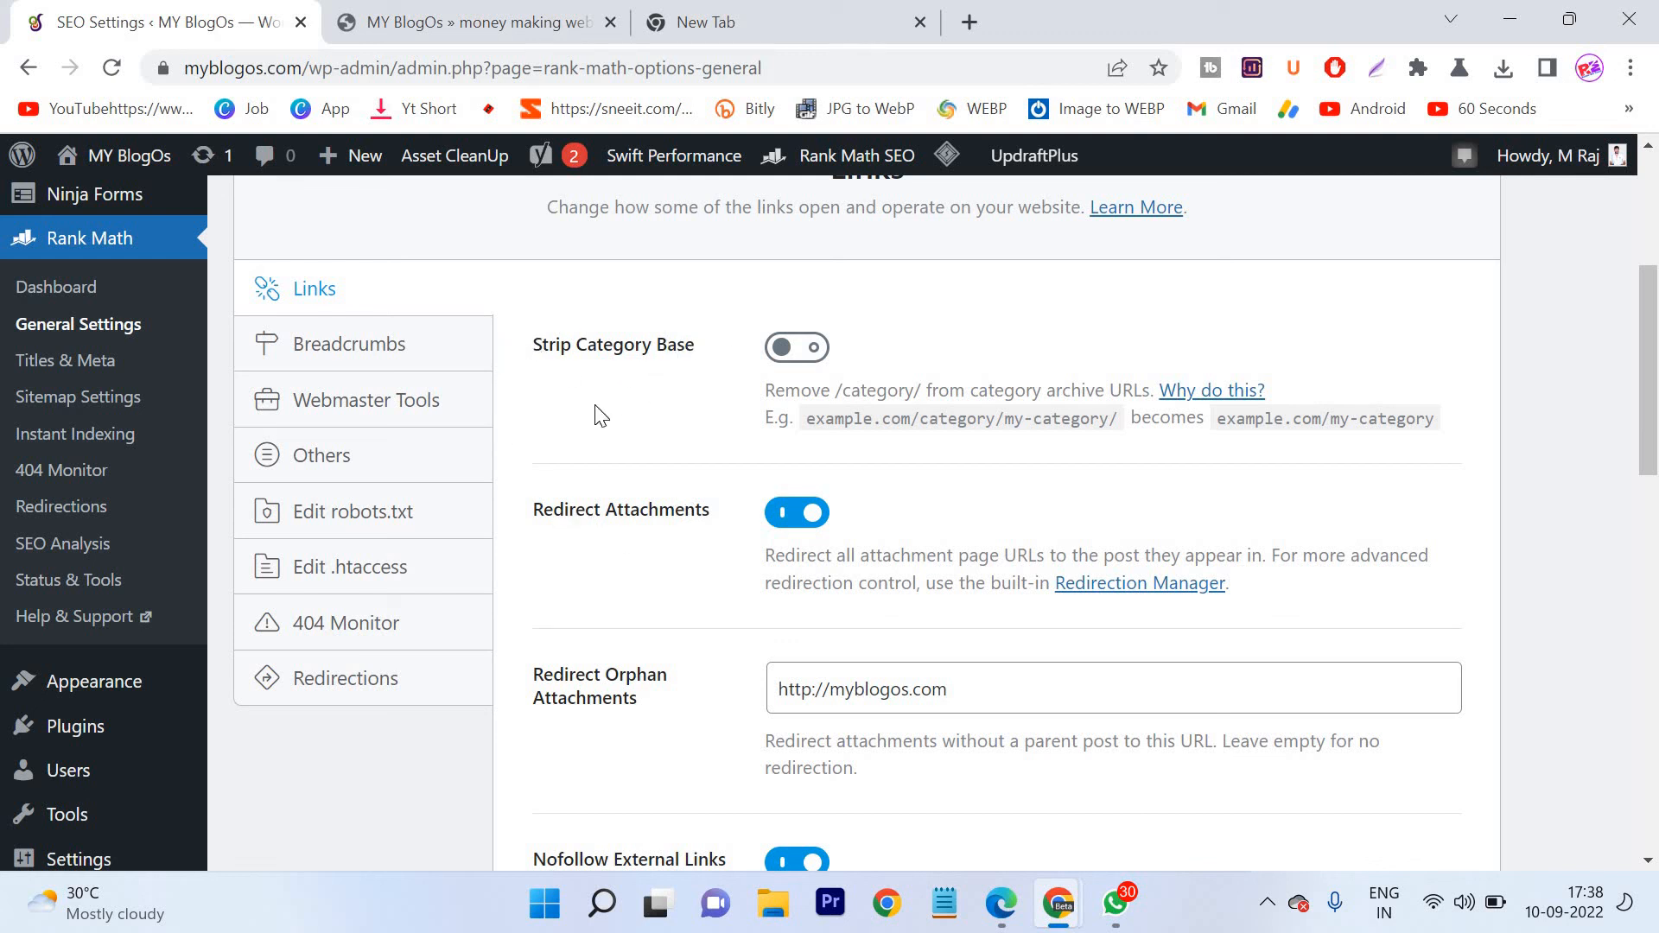
- Check the URL in the Redirect Orphan Attachments setting by highlighting it, without editing it
click(968, 691)
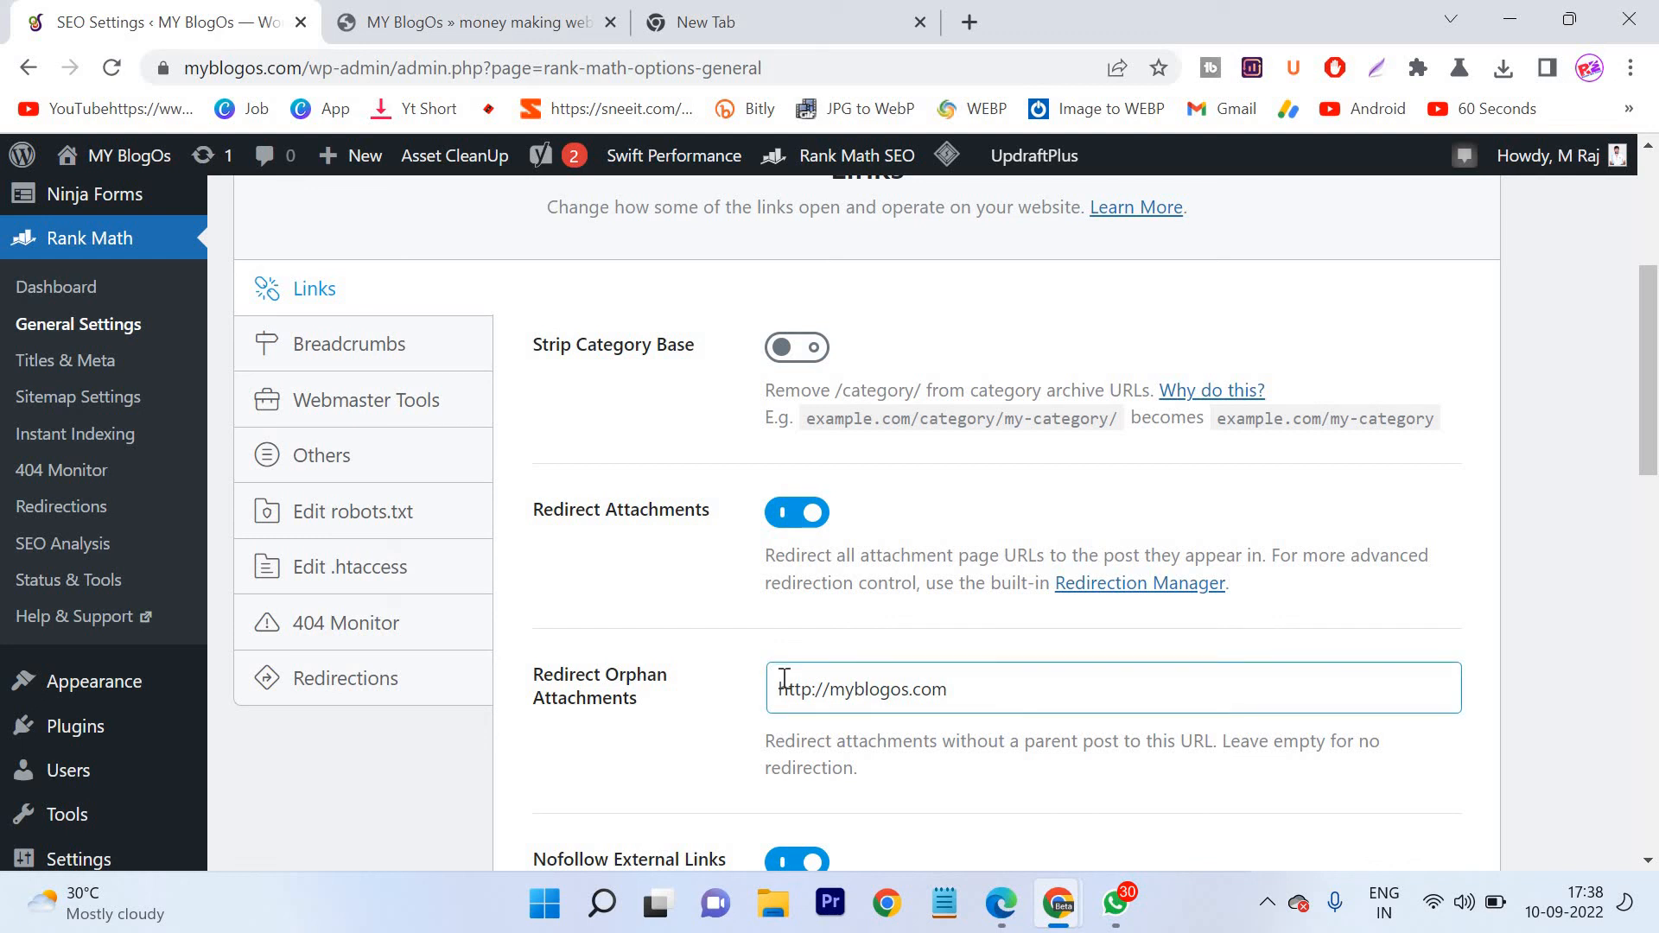
drag(785, 683, 1044, 766)
click(1071, 792)
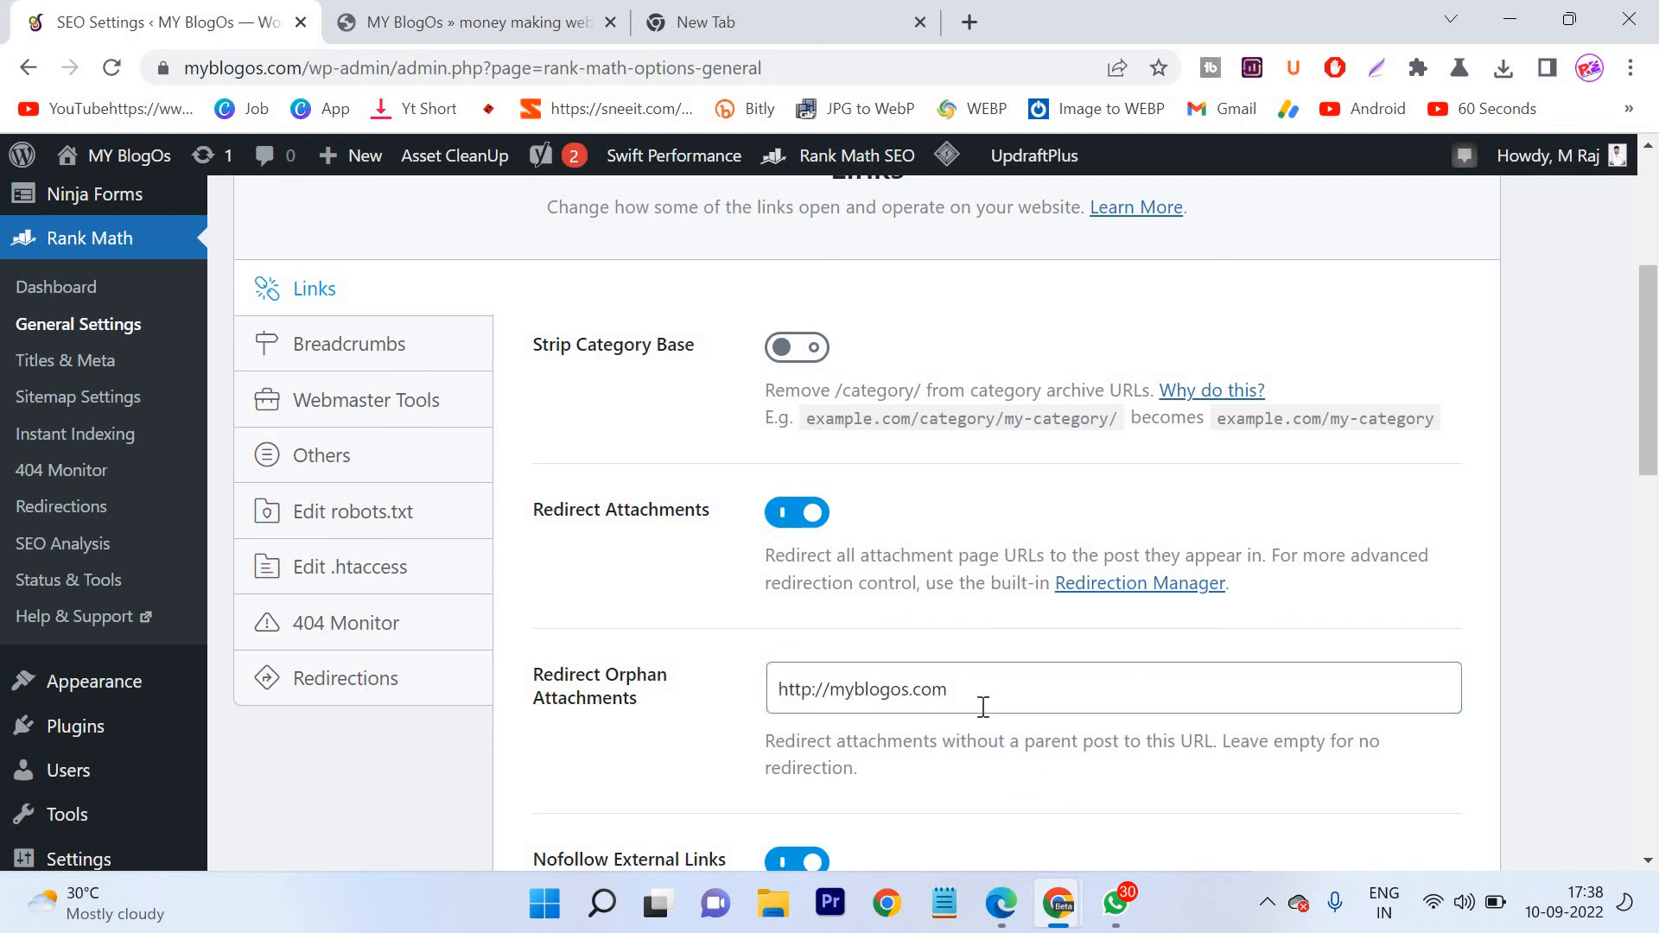
double_click(982, 704)
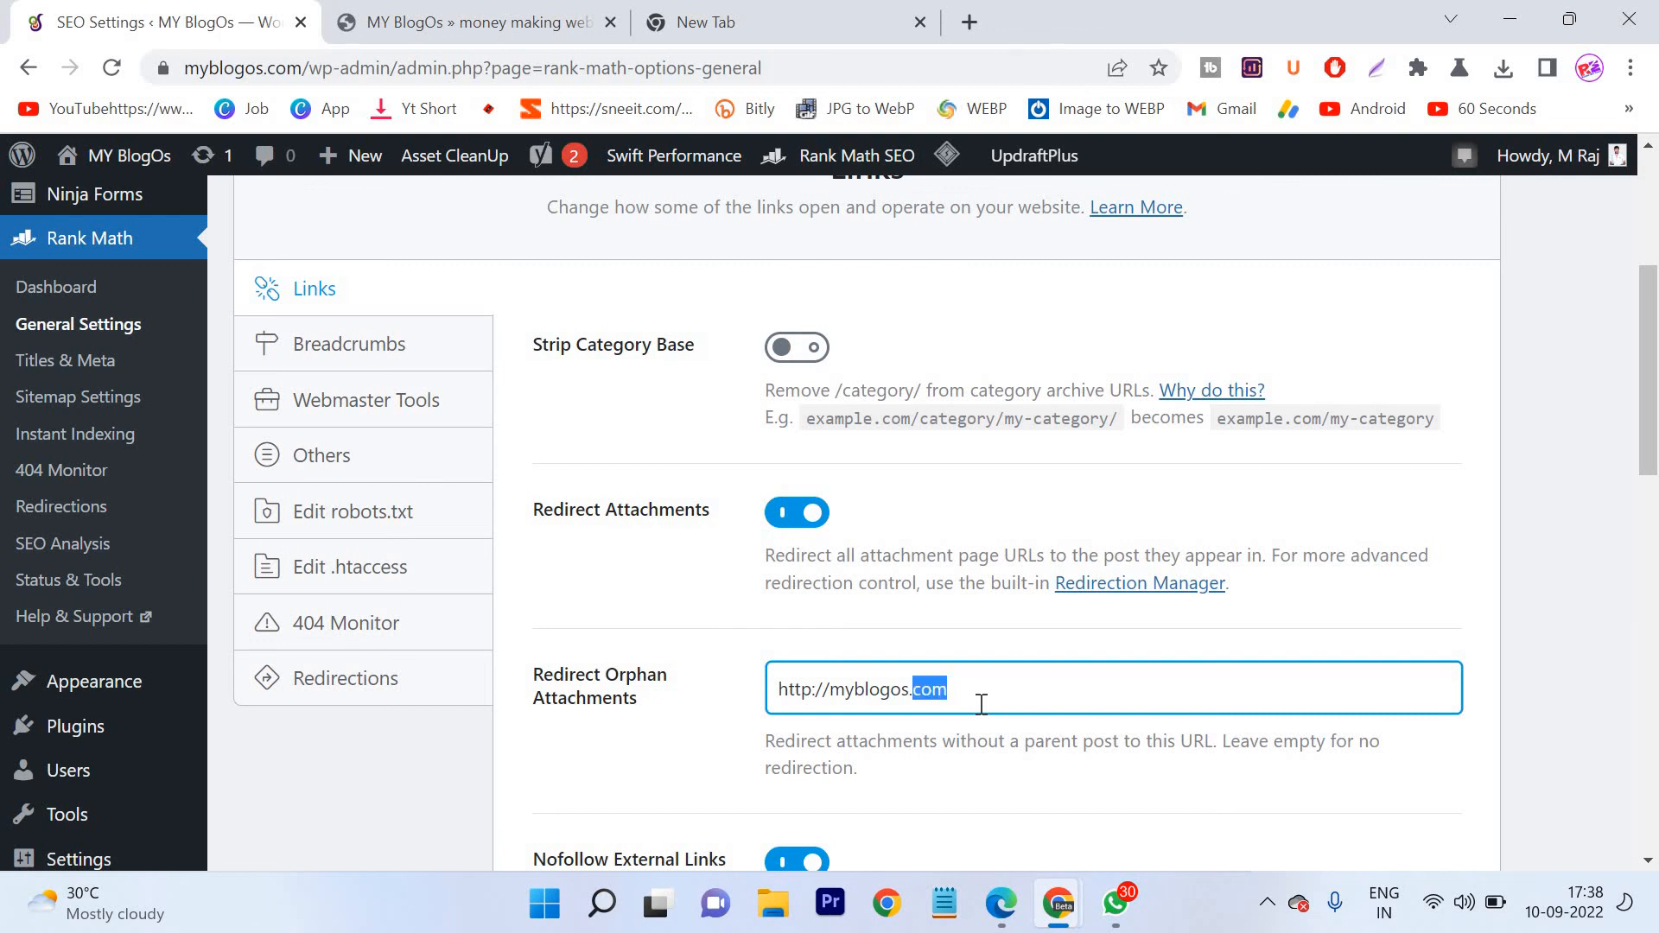
triple_click(982, 704)
click(977, 788)
triple_click(978, 695)
click(956, 784)
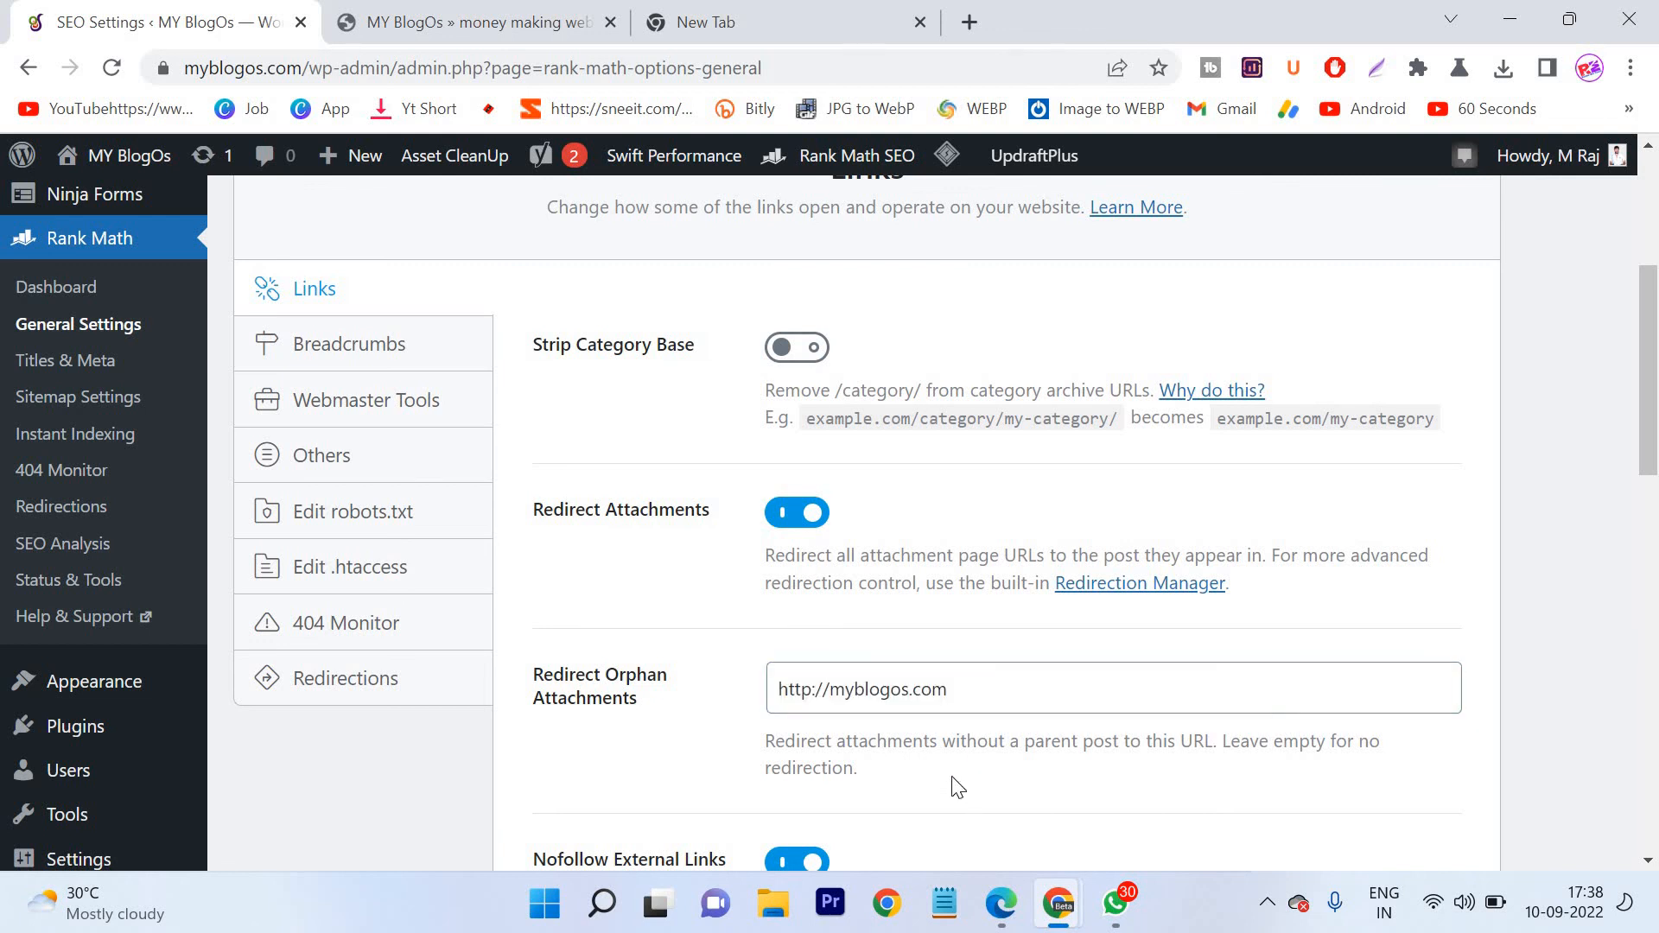